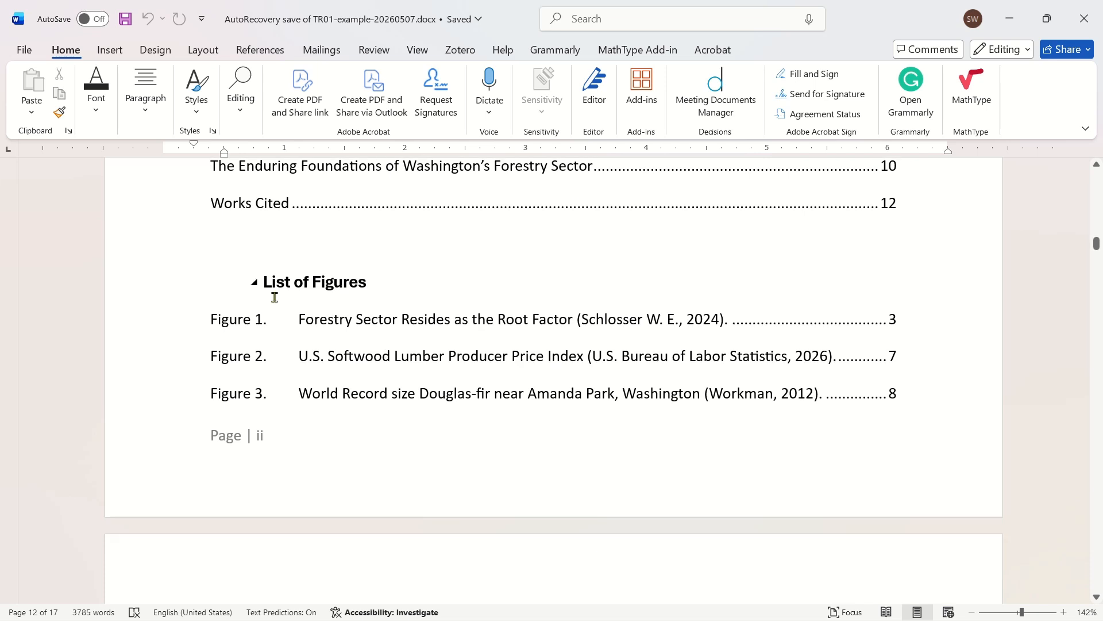
# - Review the three List of Figures entries and follow the Figure 1 entry to its page
pyautogui.click(478, 322)
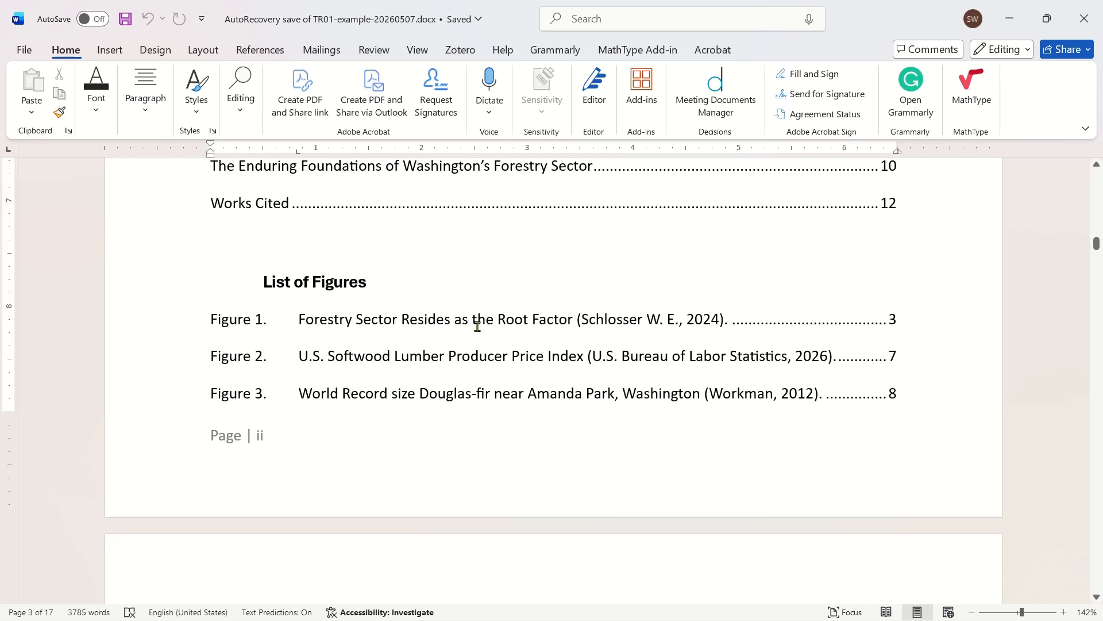
pyautogui.click(515, 318)
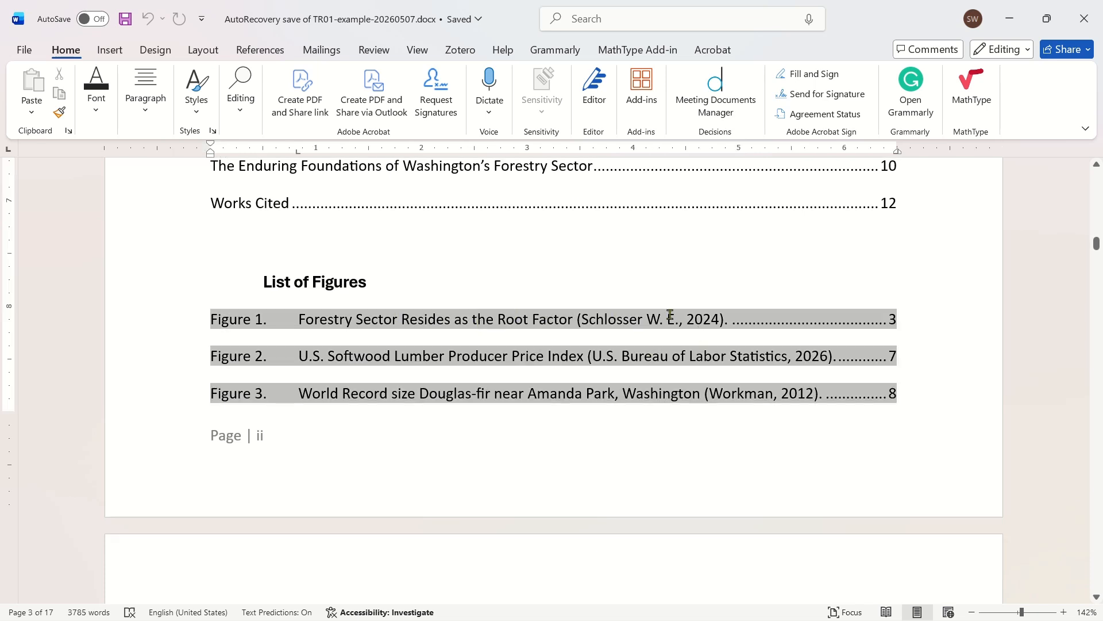
pyautogui.click(697, 281)
pyautogui.click(638, 318)
pyautogui.click(469, 295)
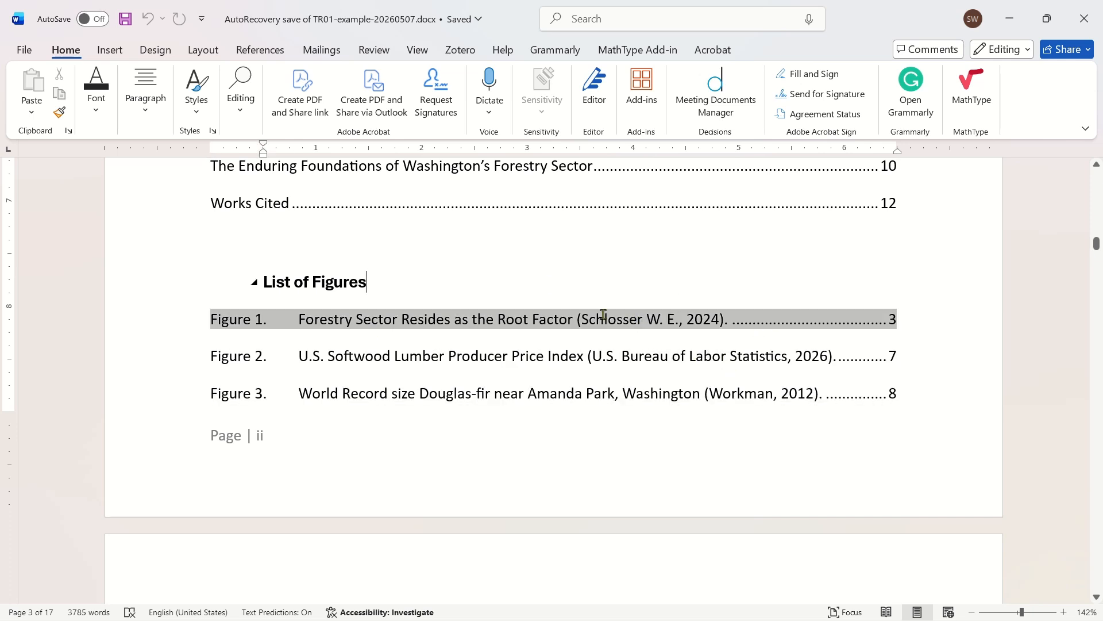
pyautogui.keyDown('ctrl'); pyautogui.click(881, 314); pyautogui.keyUp('ctrl')
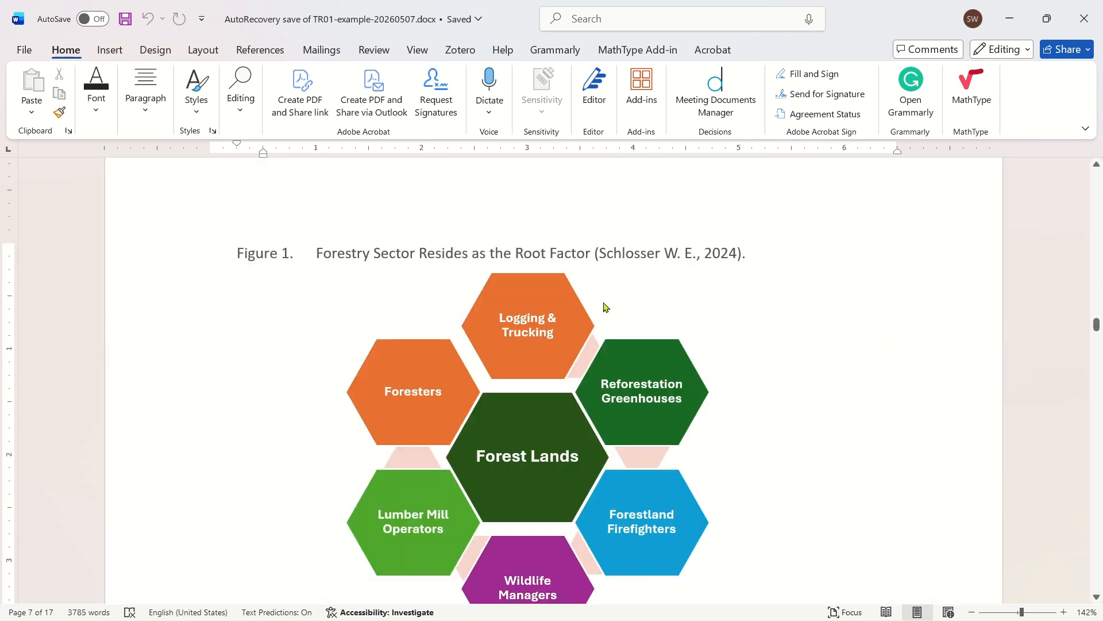
# - Examine the Figure 1 caption, its citation field and the hexagon SmartArt graphic beneath it
pyautogui.doubleClick(383, 253)
pyautogui.scroll(-1, 409, 288)
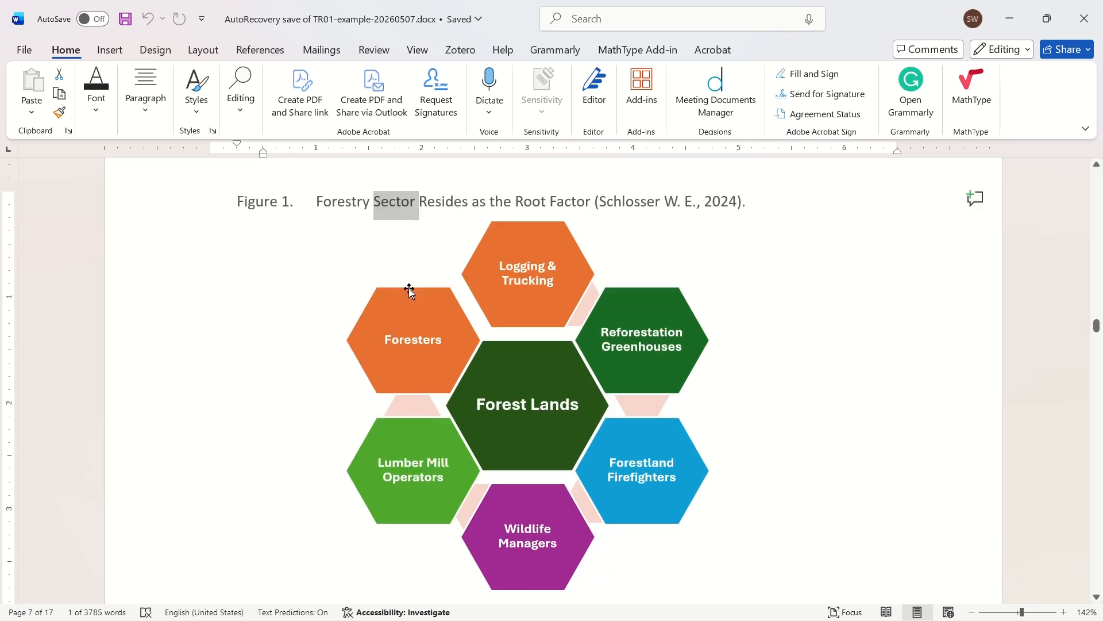
pyautogui.click(789, 354)
pyautogui.click(934, 335)
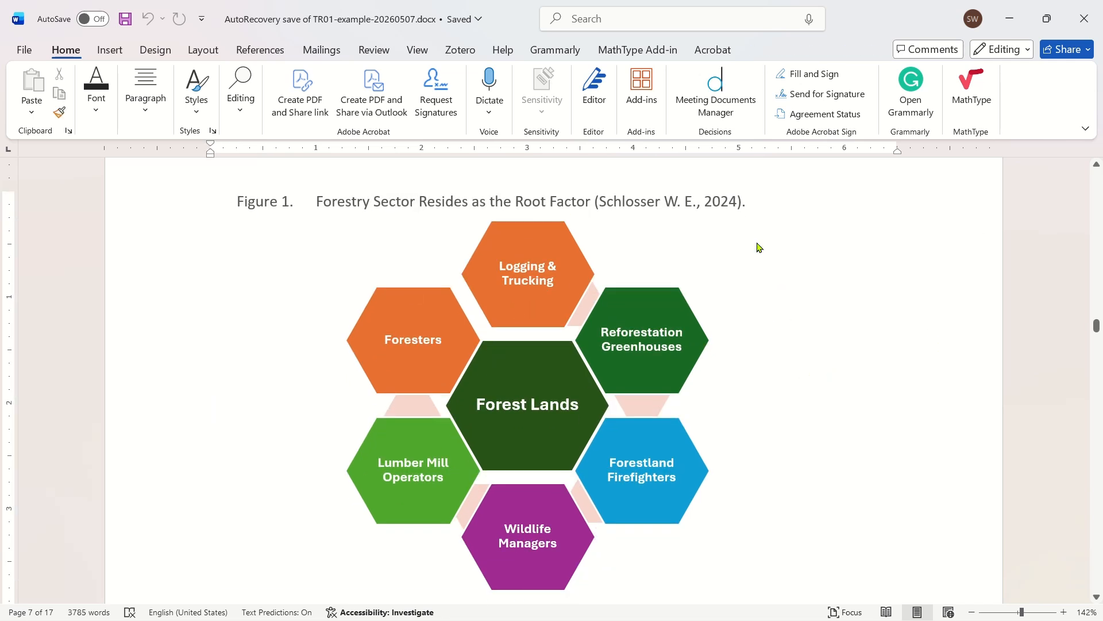
pyautogui.click(712, 199)
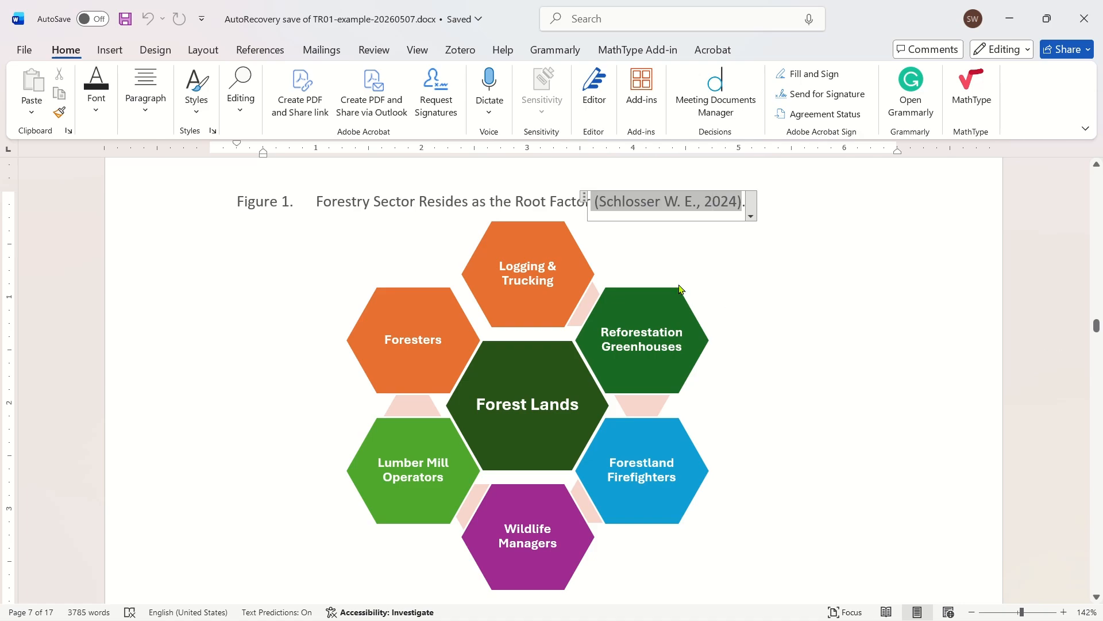
pyautogui.click(468, 258)
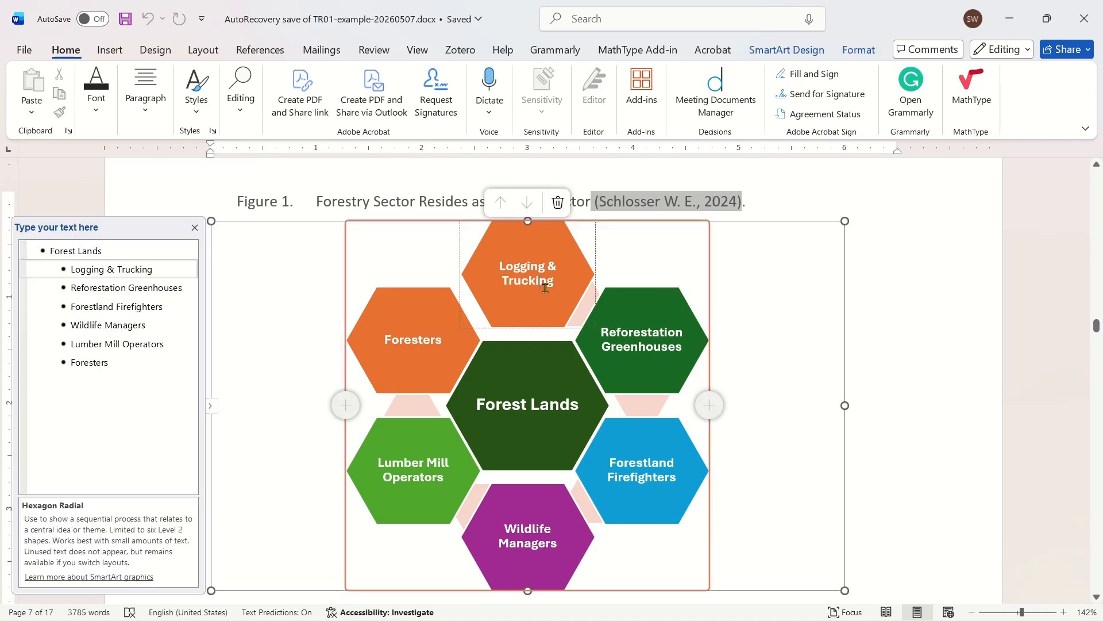
pyautogui.click(933, 339)
# - Go to Figure 2 and examine the number, title and citation in the softwood lumber price index caption
pyautogui.scroll(-20, 1101, 431)
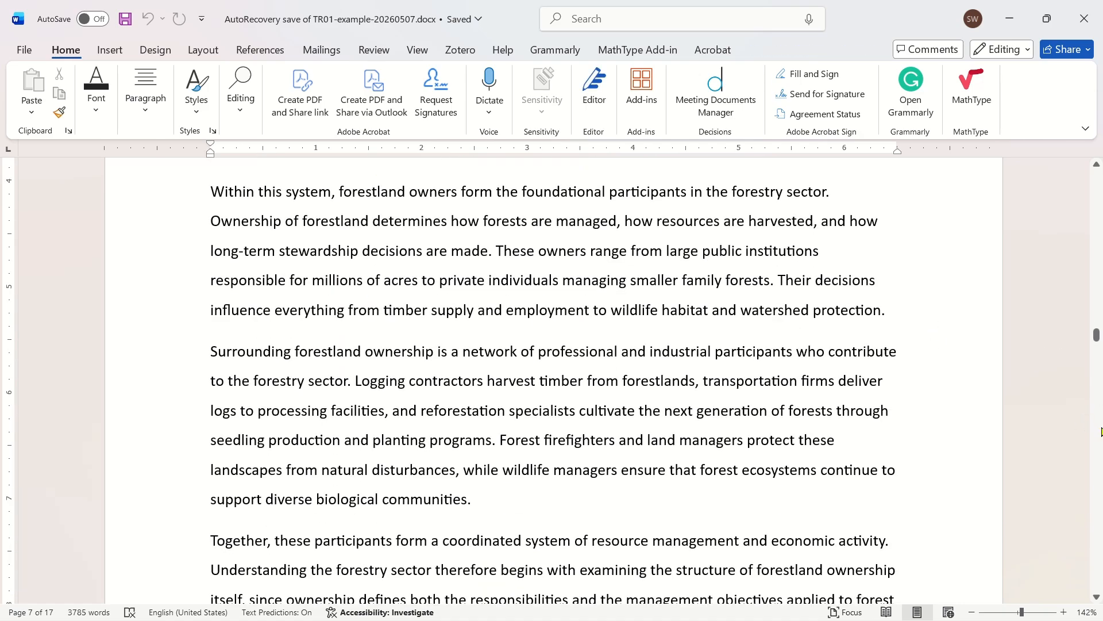
pyautogui.scroll(-18, 1099, 431)
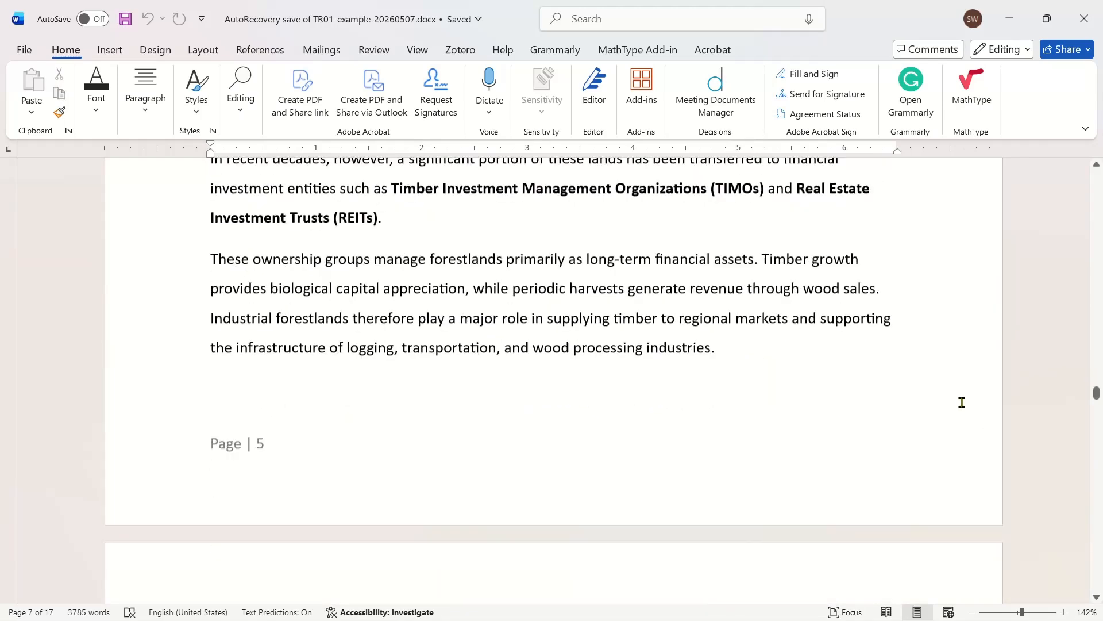
pyautogui.scroll(-15, 712, 393)
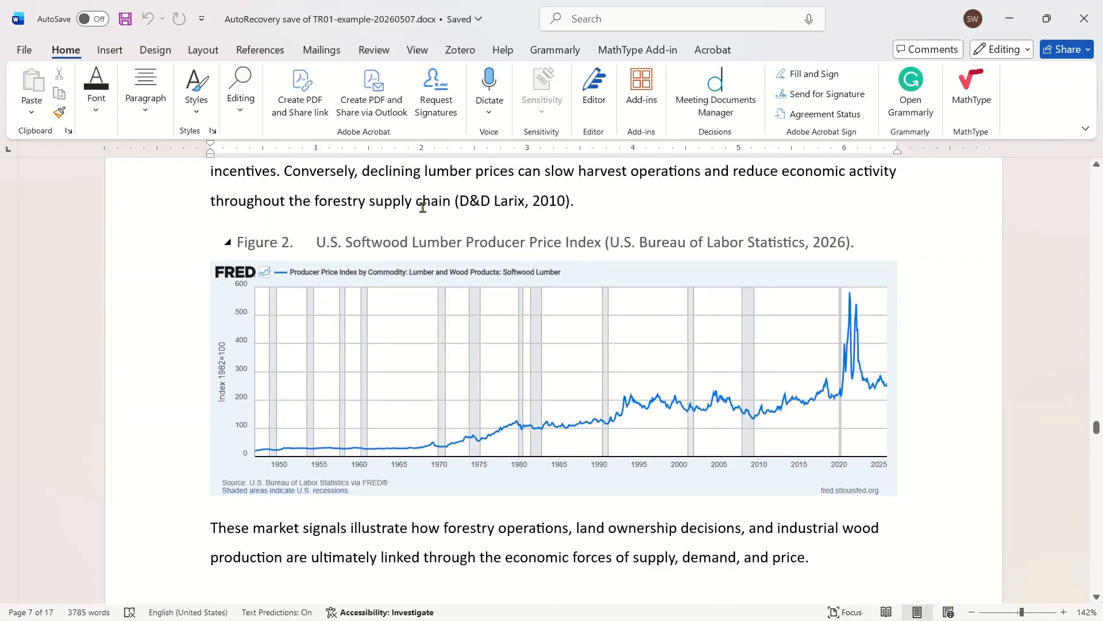
pyautogui.click(289, 239)
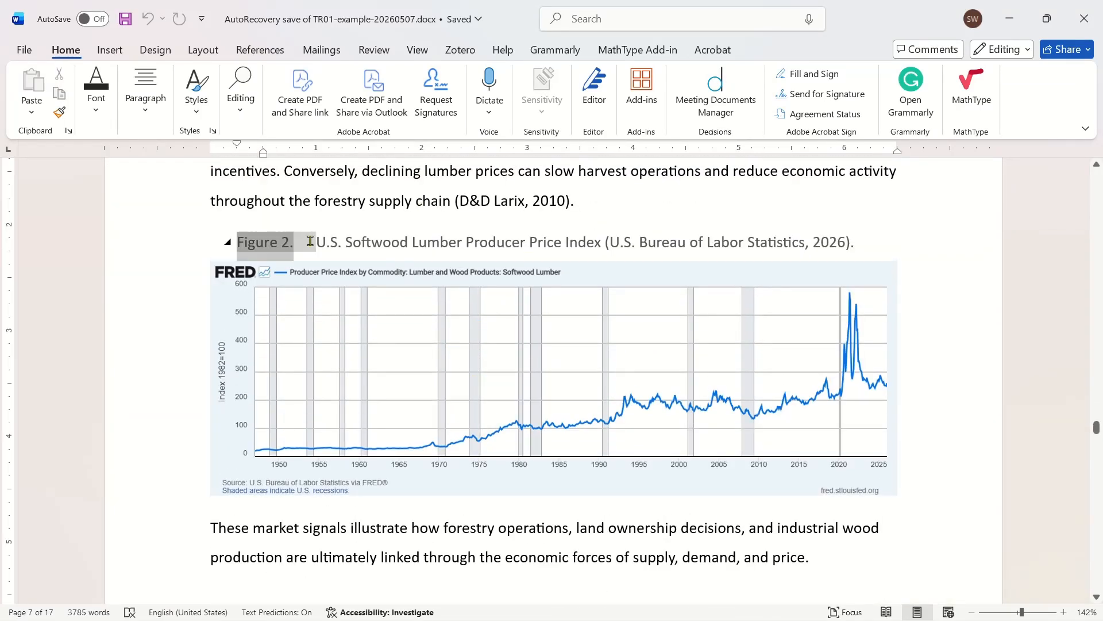
pyautogui.click(414, 244)
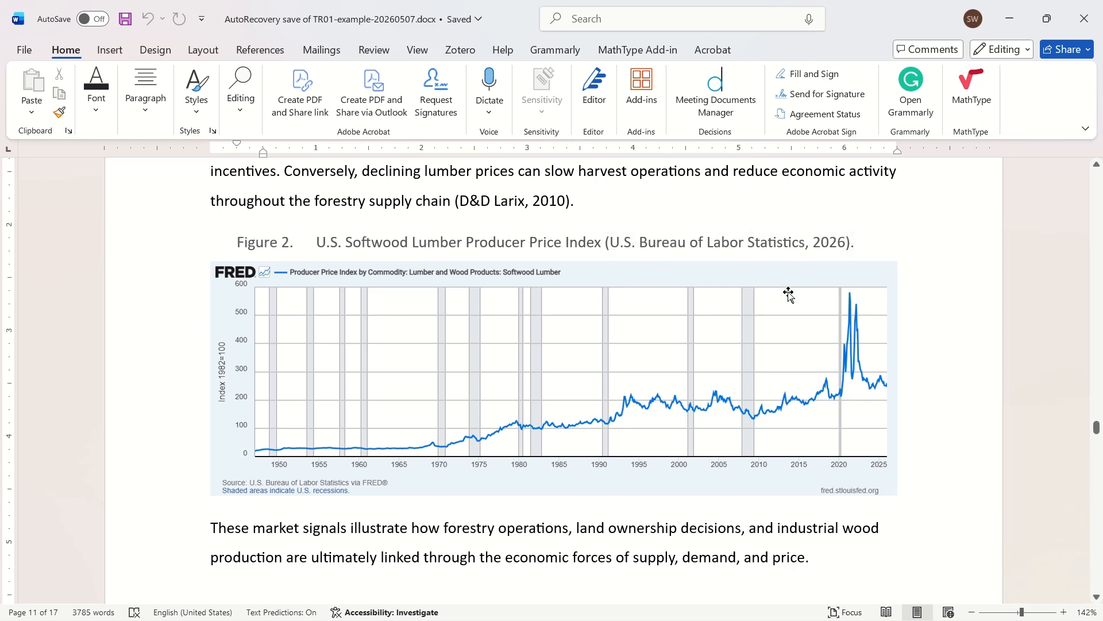
pyautogui.click(804, 242)
pyautogui.click(983, 325)
# - Go to Figure 3 and examine the caption and photograph of the record-size Douglas-fir
pyautogui.scroll(-15, 1079, 504)
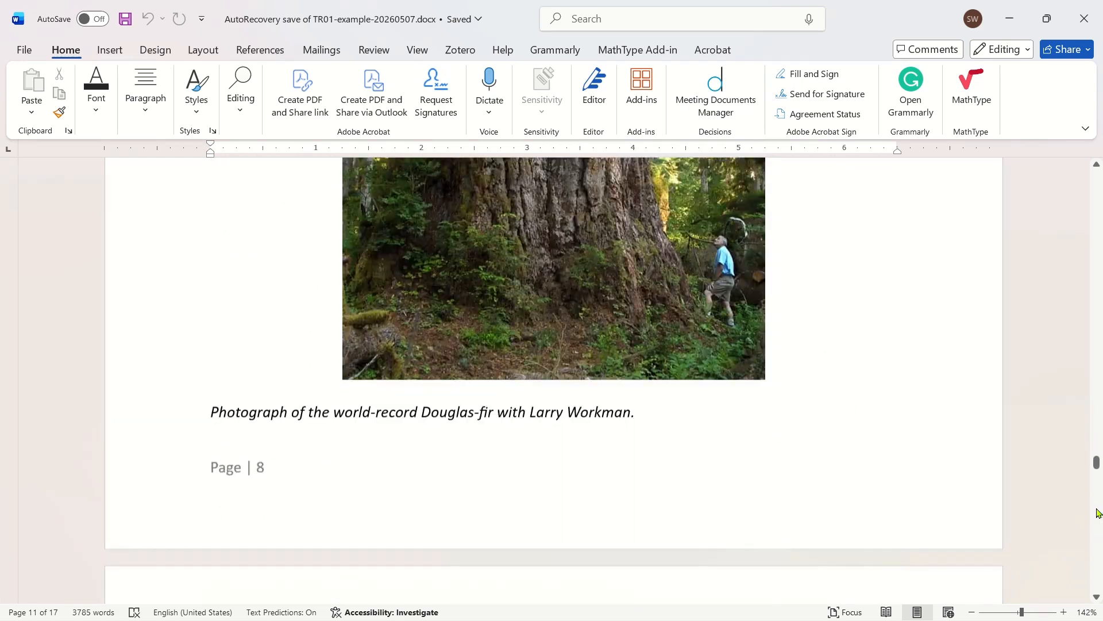
pyautogui.scroll(1, 951, 453)
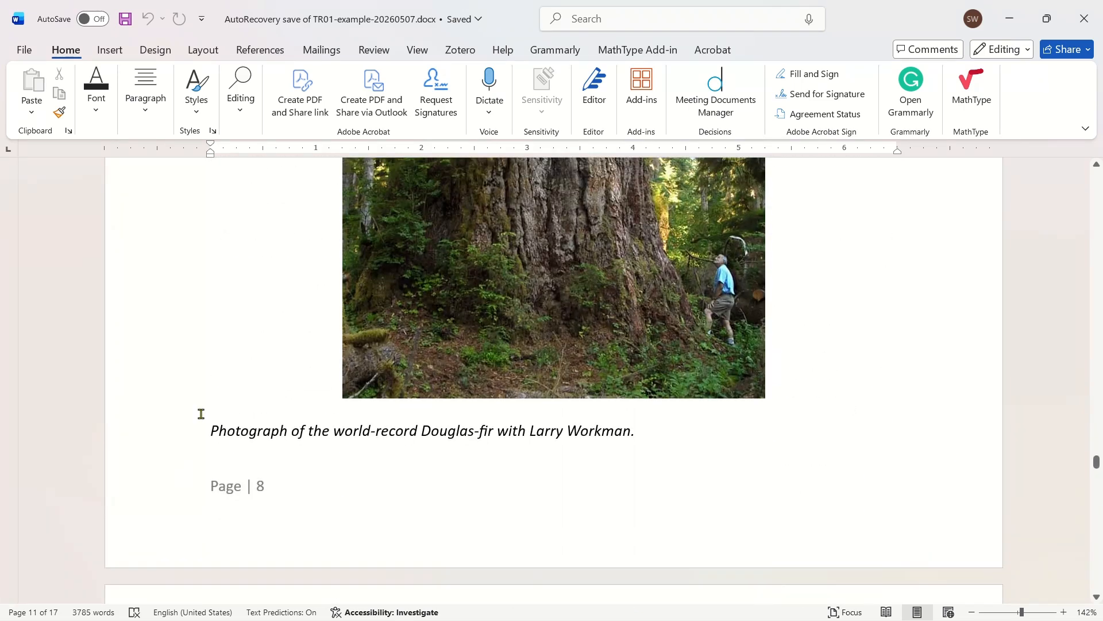
pyautogui.scroll(6, 686, 408)
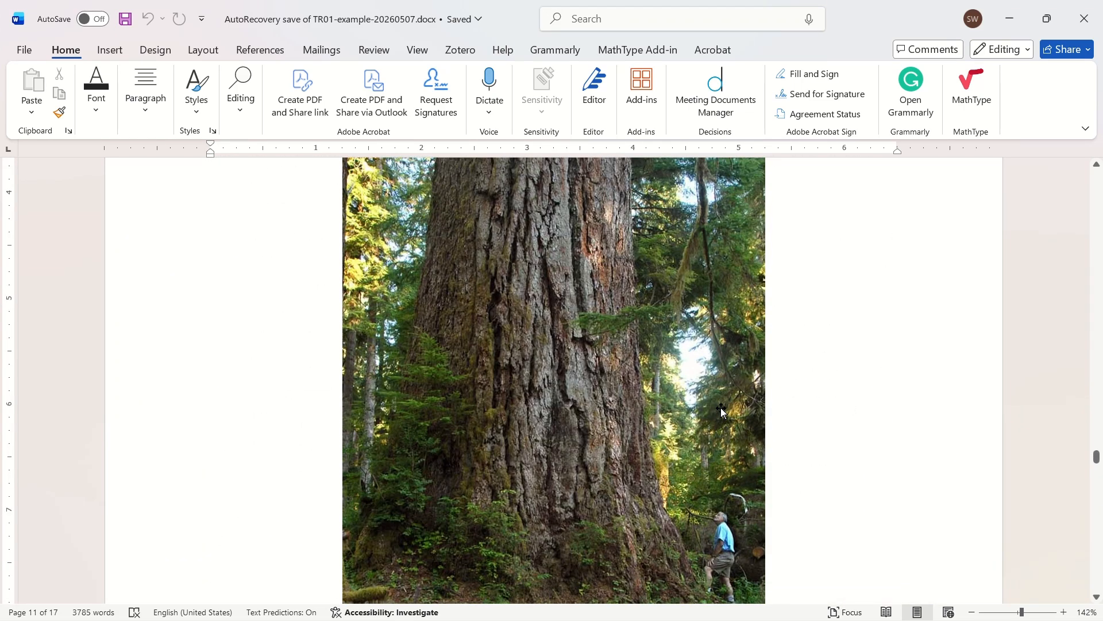
pyautogui.click(318, 211)
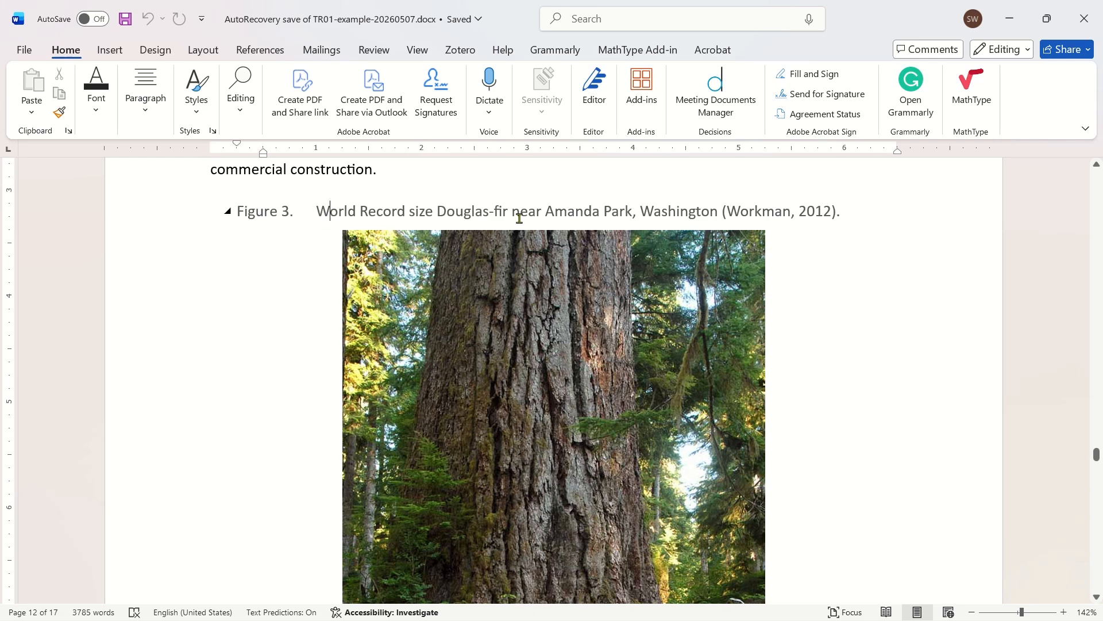
pyautogui.keyDown('shift'); pyautogui.click(600, 219); pyautogui.keyUp('shift')
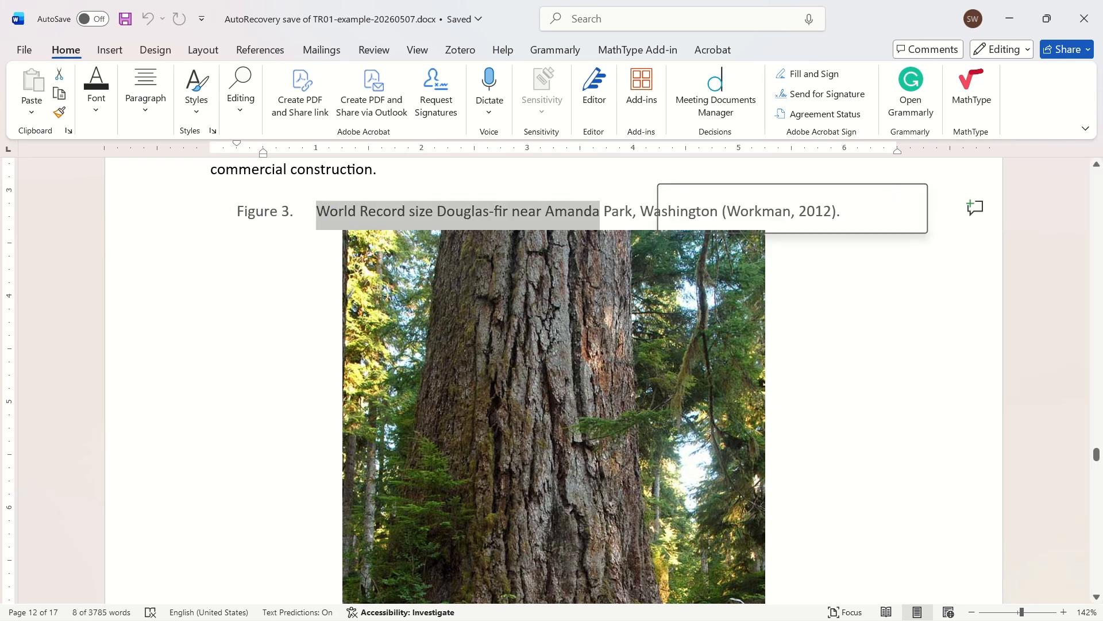
pyautogui.scroll(-4, 655, 243)
pyautogui.scroll(4, 885, 259)
# - Check the figure heading style in the style gallery for the Figure 3 caption, and look over the photograph below it
pyautogui.click(496, 276)
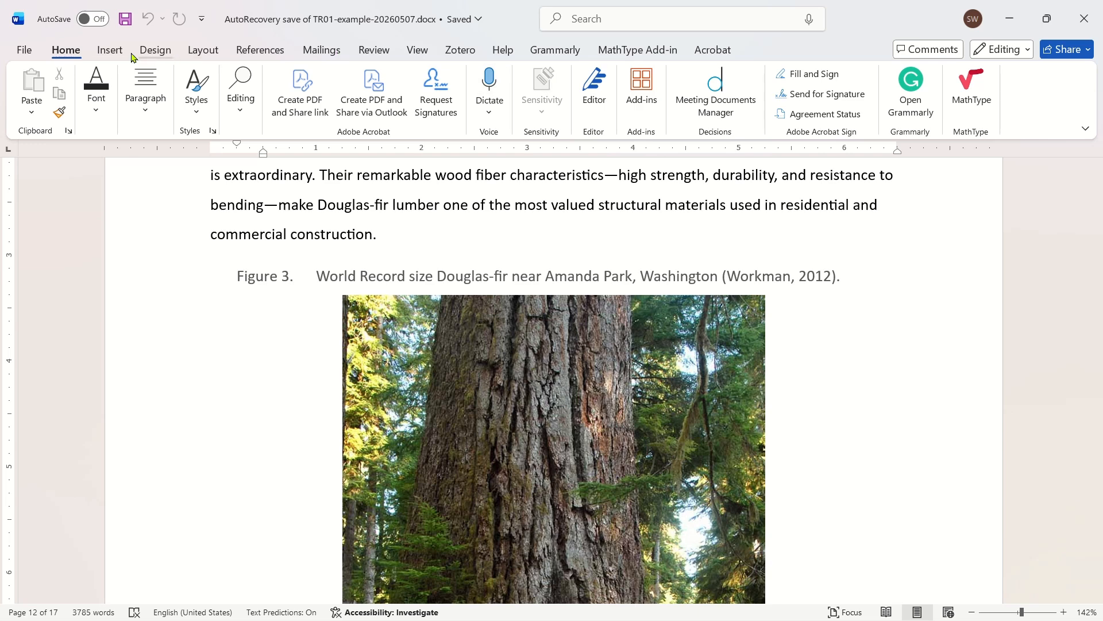
pyautogui.click(196, 114)
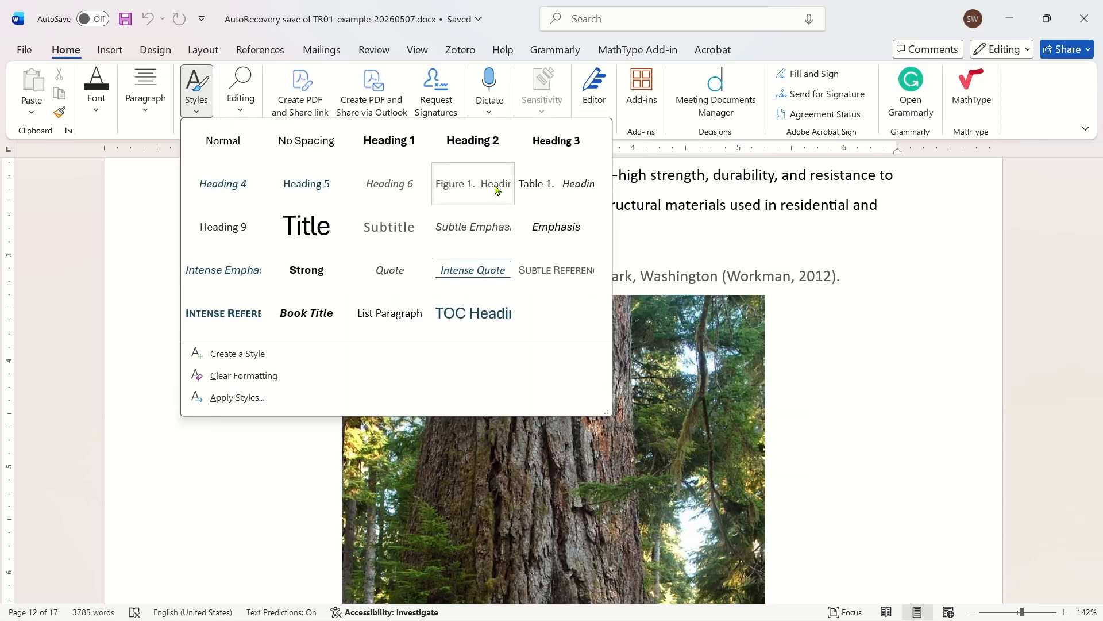
pyautogui.click(497, 189)
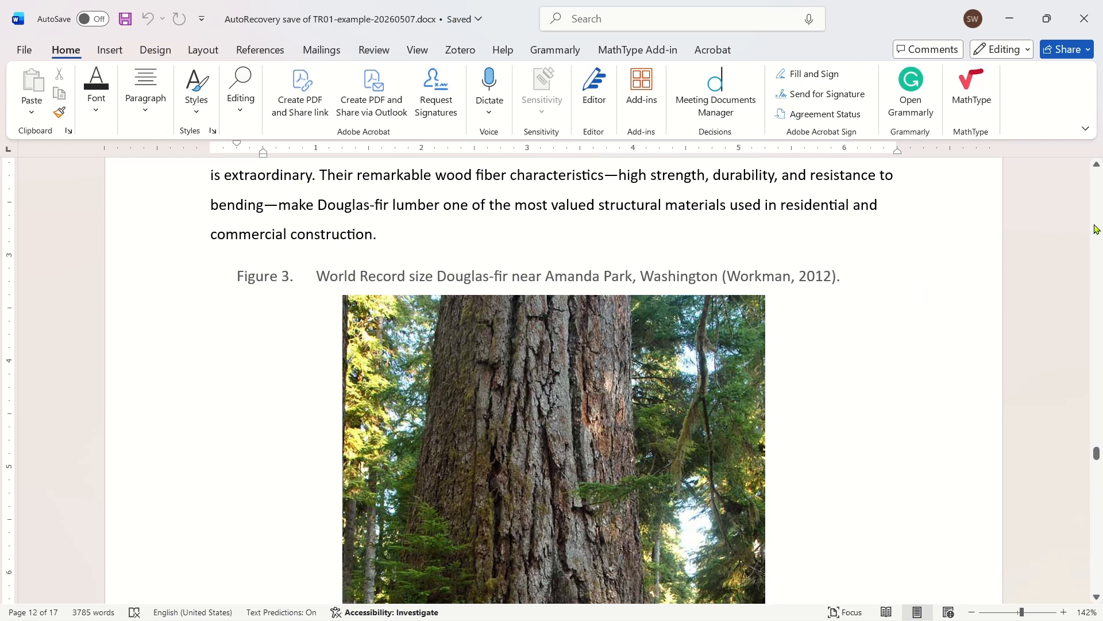
pyautogui.scroll(-5, 1096, 244)
pyautogui.scroll(-1, 1051, 303)
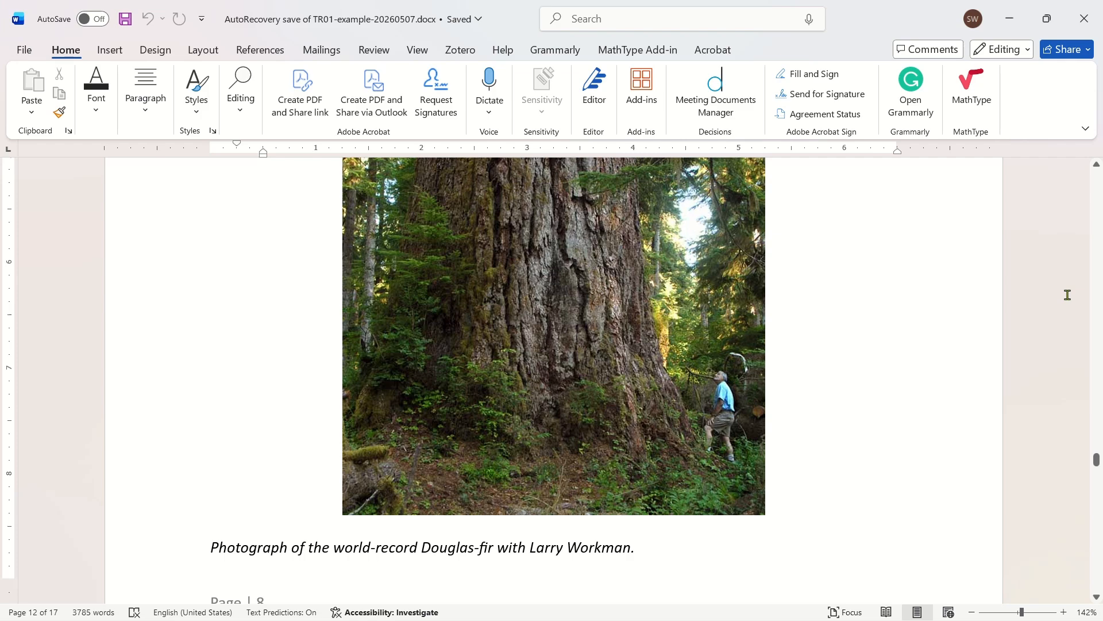
# - Switch to the Chrome browser and load the FRED home page at fred.stlouisfed.org
pyautogui.press('ctrl+super+Left')
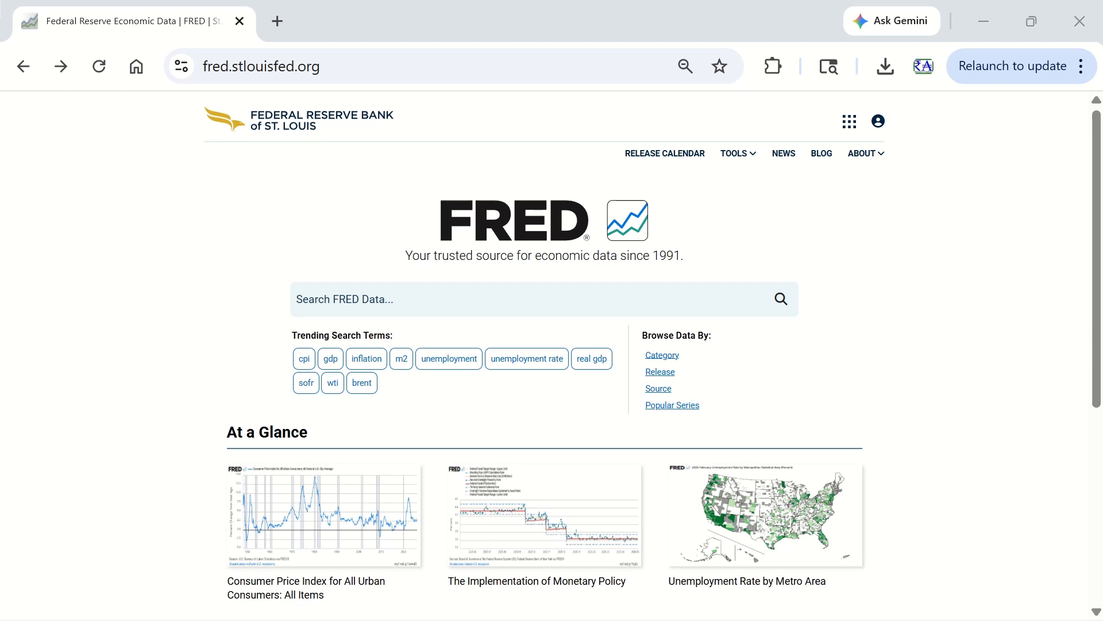
pyautogui.doubleClick(211, 66)
pyautogui.click(439, 67)
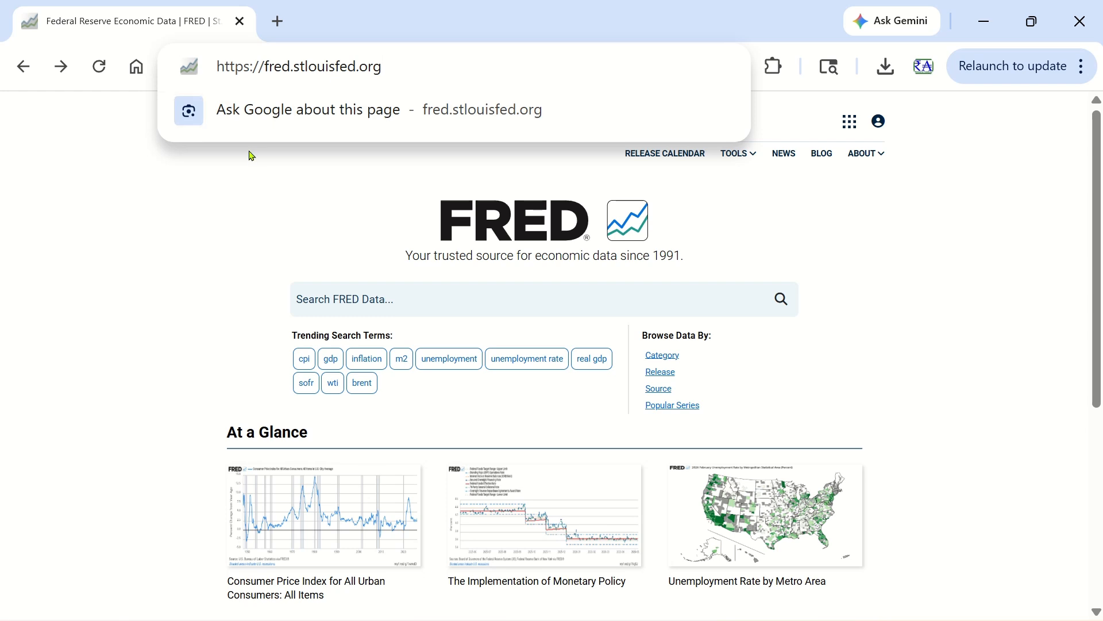
pyautogui.press('Return')
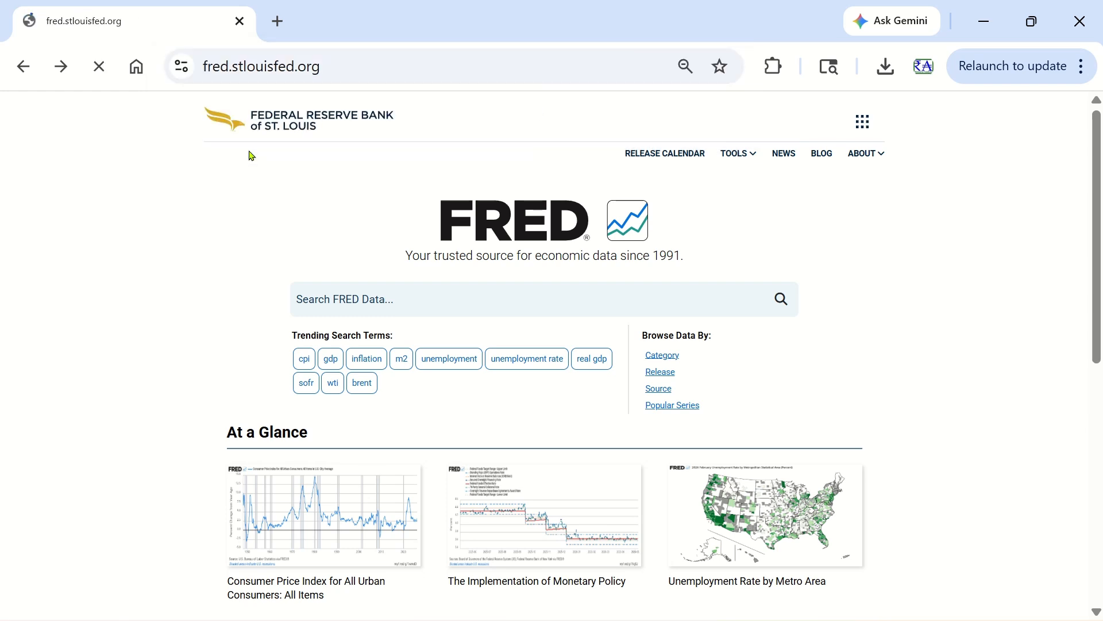
# - Search FRED for WPU0811 and open the Softwood Lumber producer price index series
pyautogui.click(420, 294)
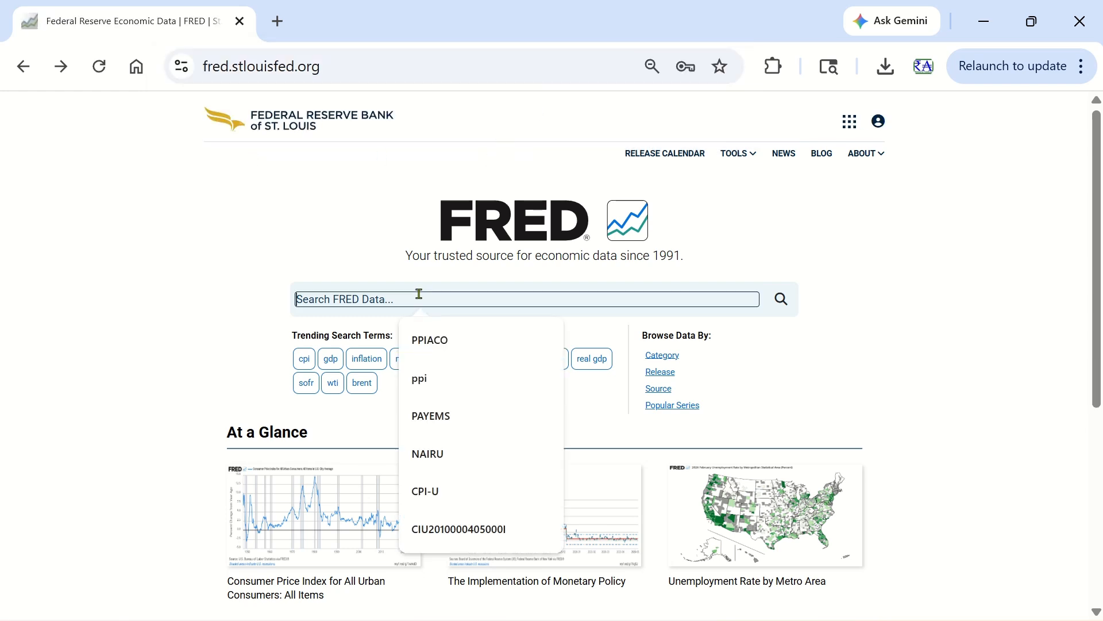
pyautogui.write('WPU0811')
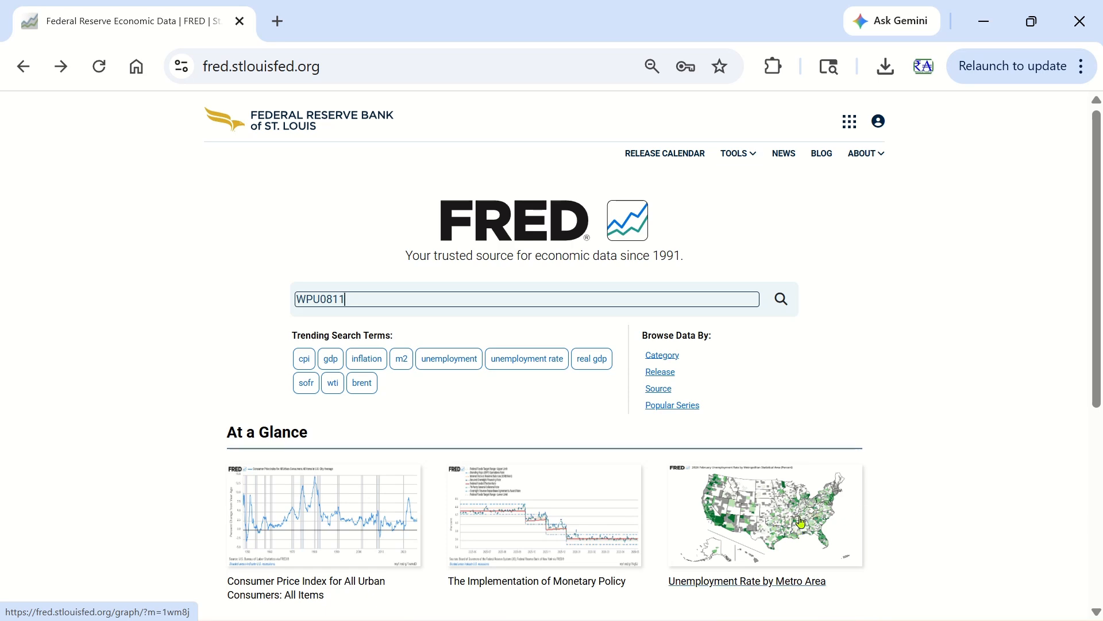
pyautogui.press('Return')
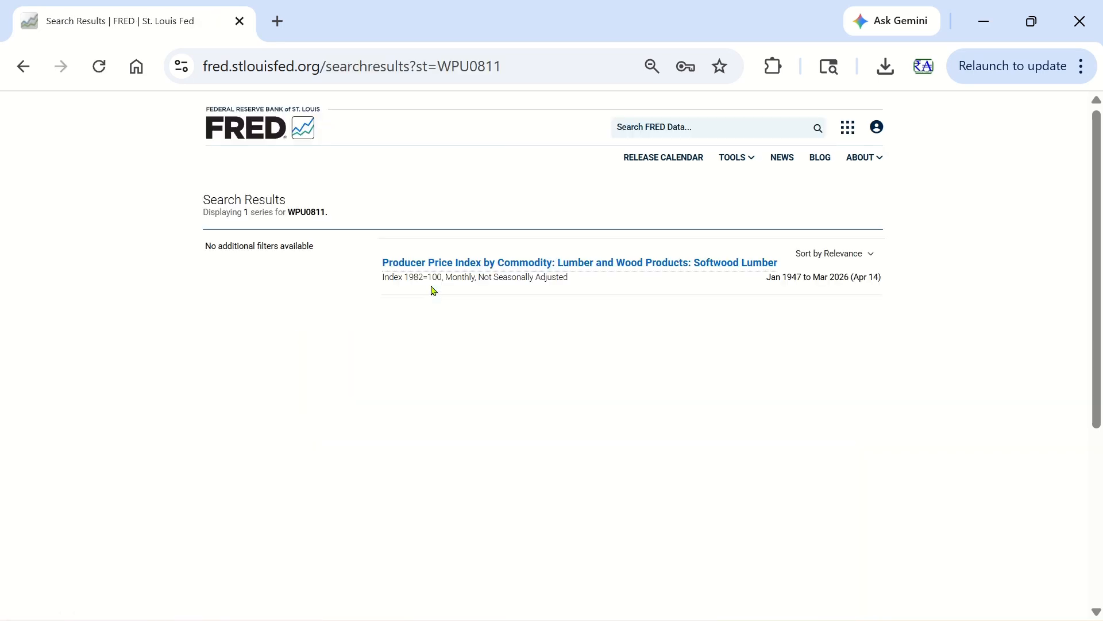
pyautogui.click(436, 266)
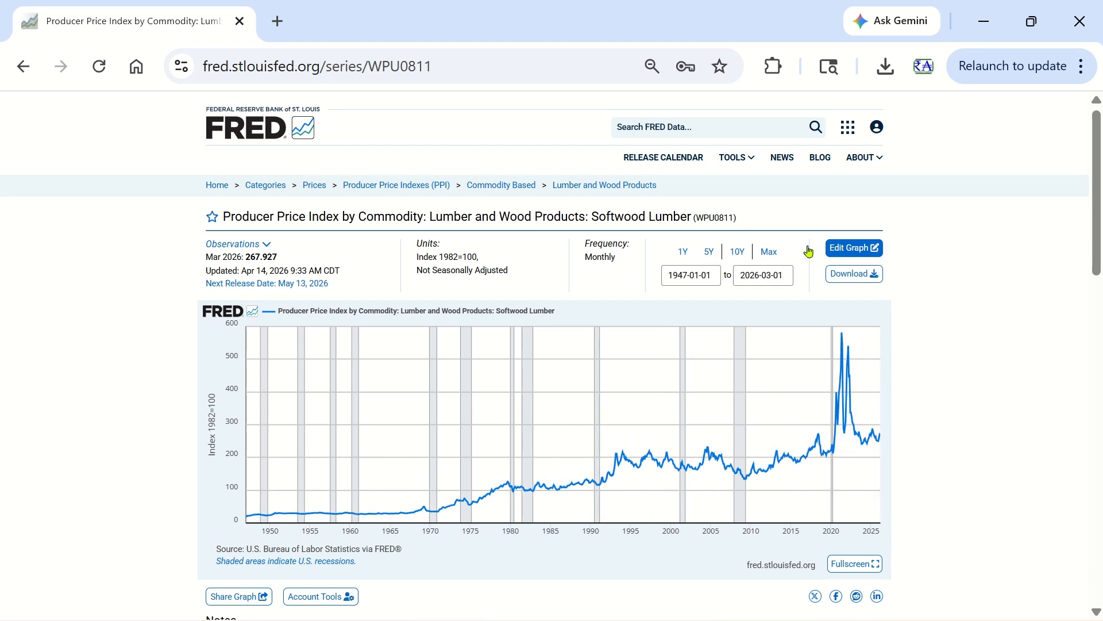
# - Look through the graph's line-editing, line-adding and format options, and close the graph editor
pyautogui.click(867, 248)
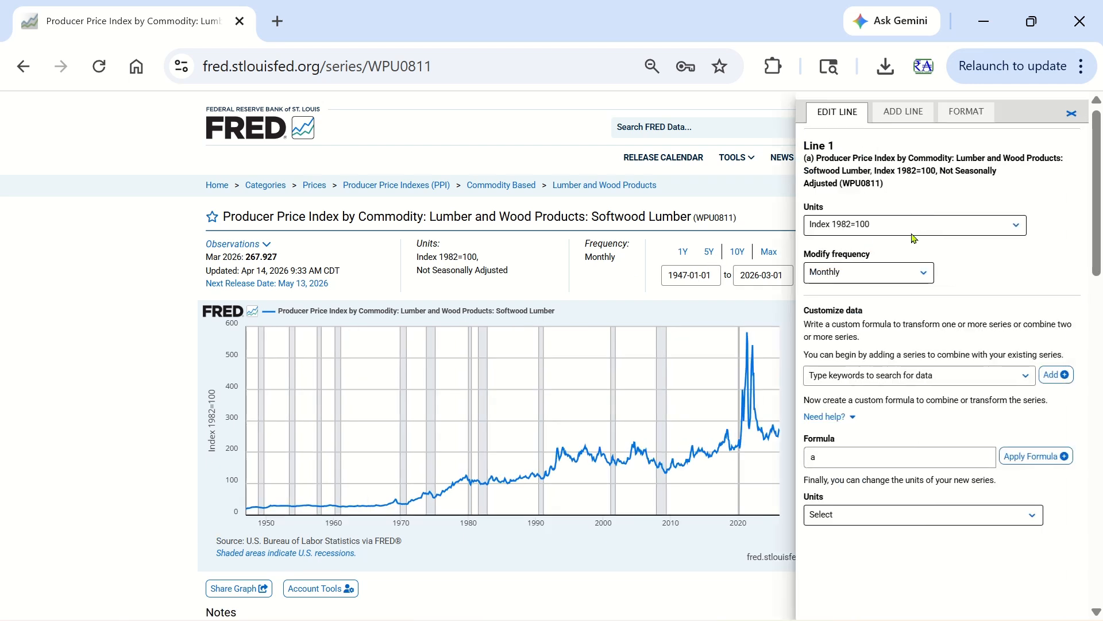
pyautogui.click(920, 119)
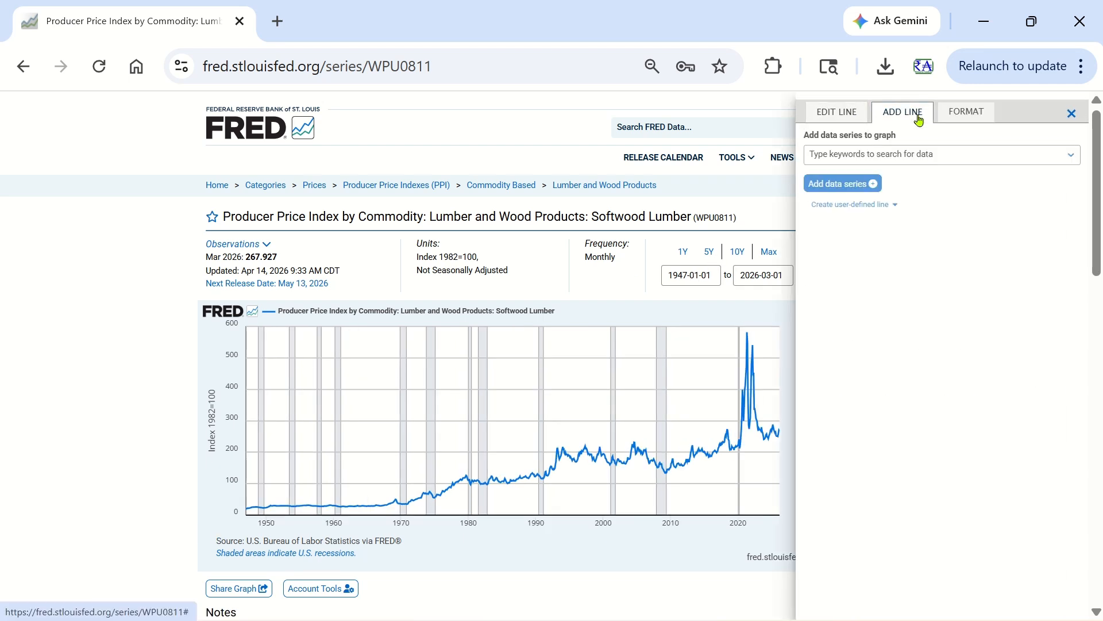
pyautogui.click(970, 114)
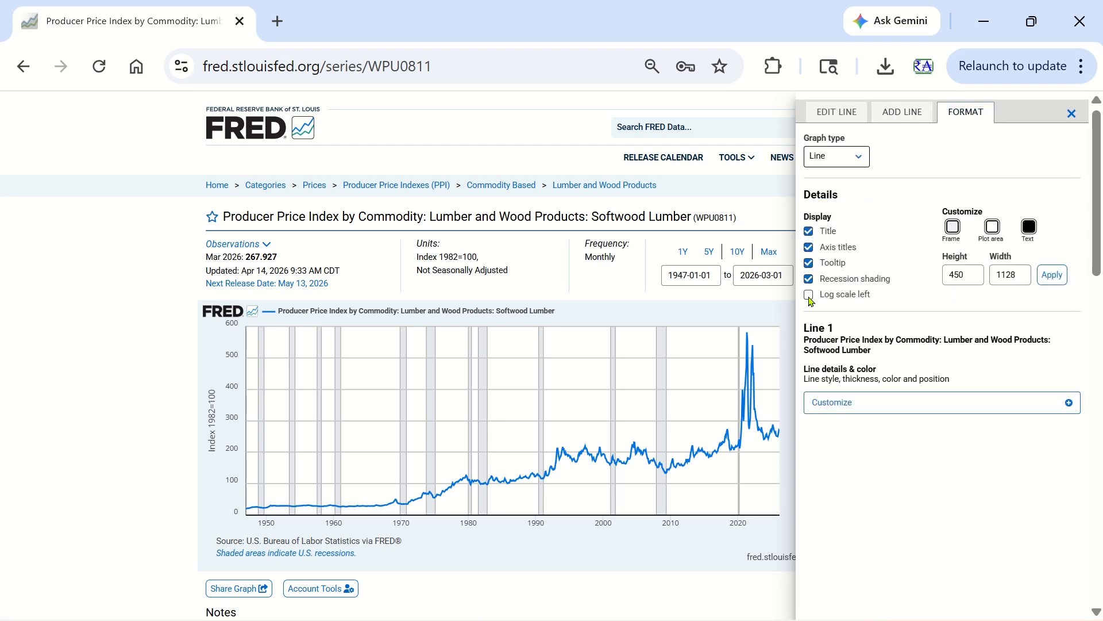
pyautogui.click(544, 119)
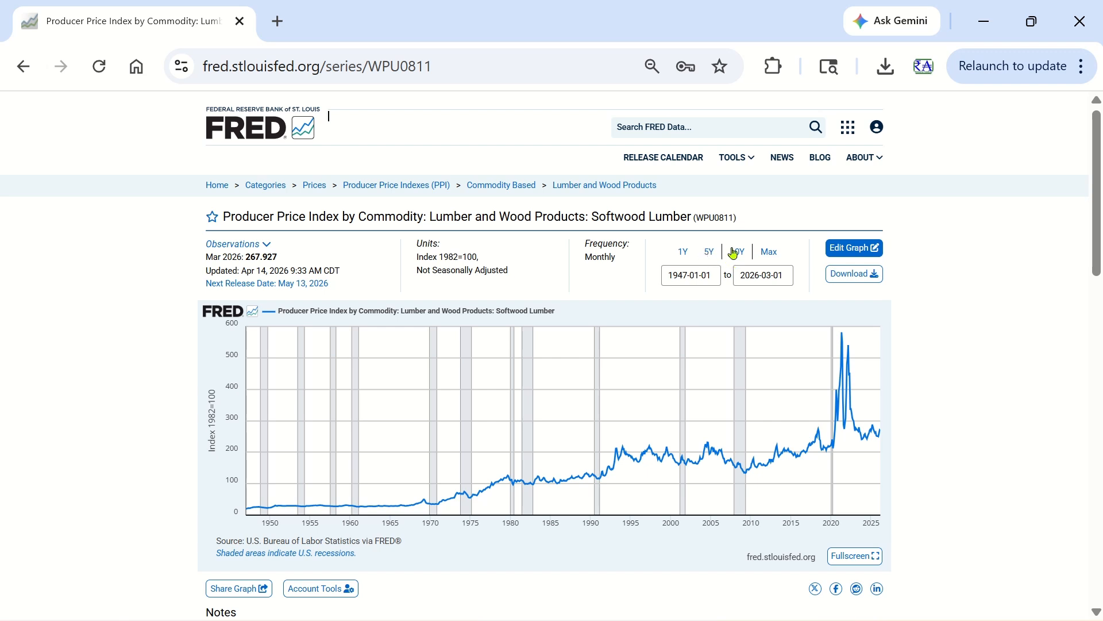
# - Show the softwood lumber graph over a 10-year range, and finally over a 5-year range
pyautogui.click(737, 253)
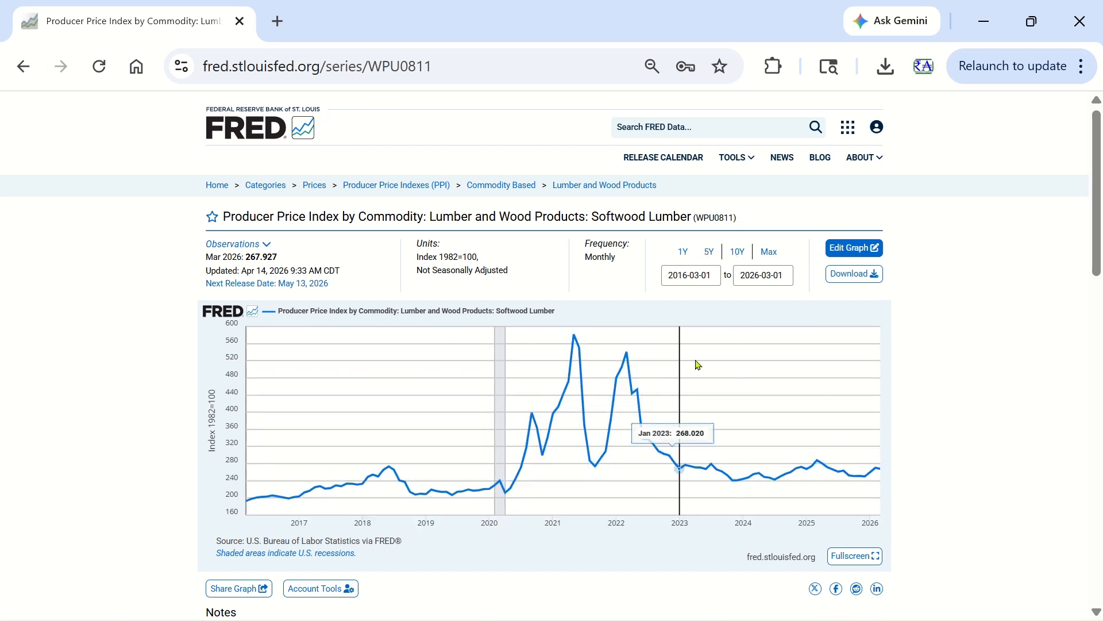
pyautogui.click(709, 254)
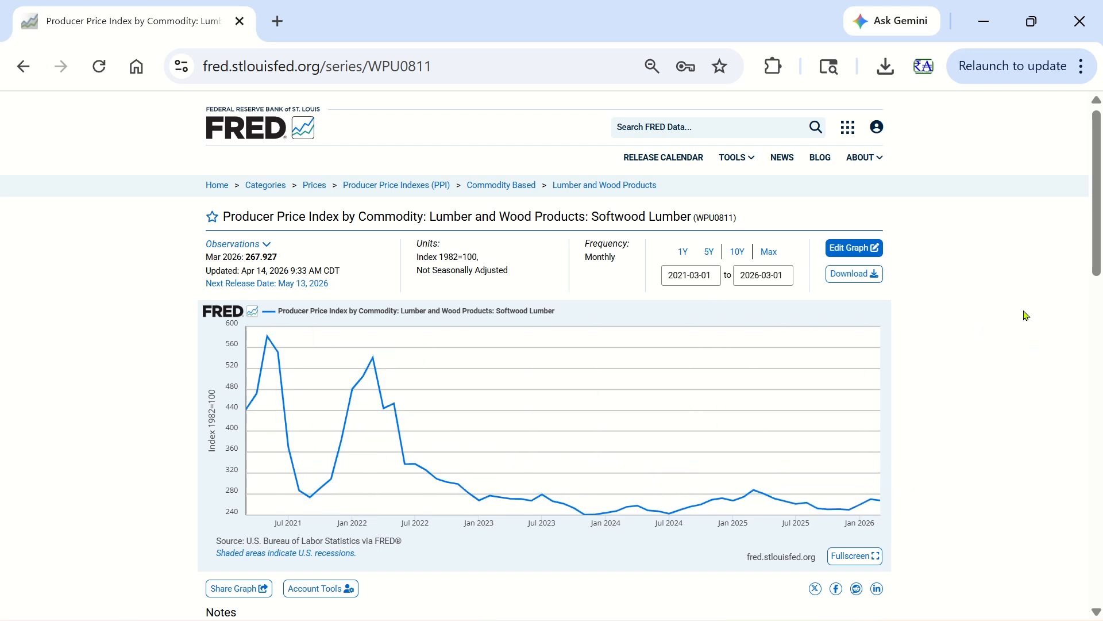
# - Download the 5-year softwood lumber graph as the PNG image fredgraph (1).png, open the downloaded file, and close it
pyautogui.click(857, 280)
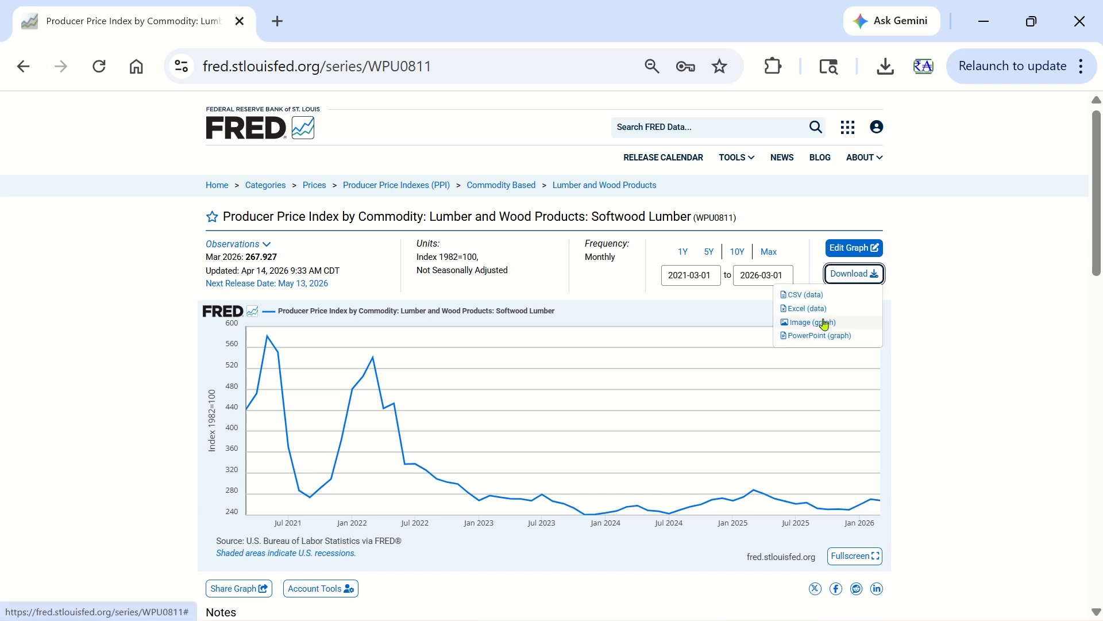
pyautogui.click(825, 323)
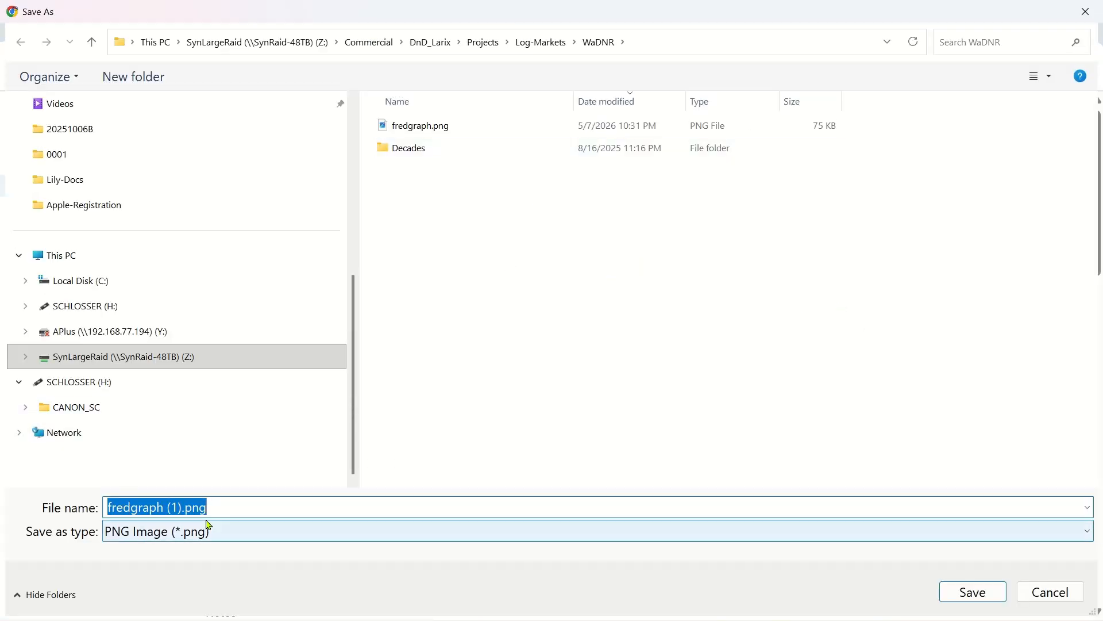
pyautogui.click(988, 594)
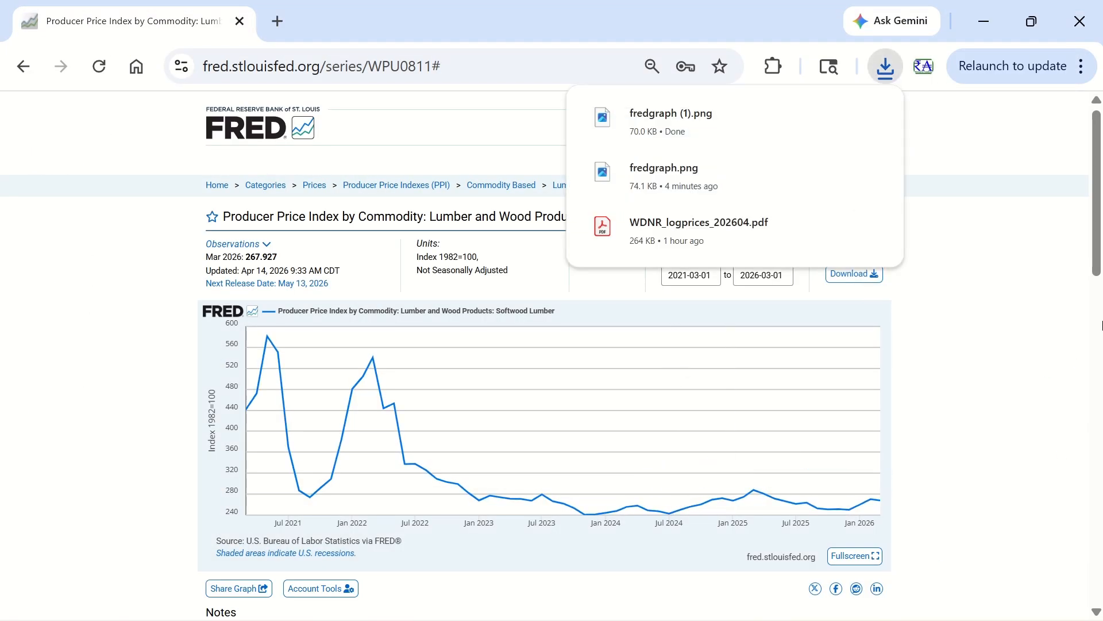
pyautogui.click(647, 120)
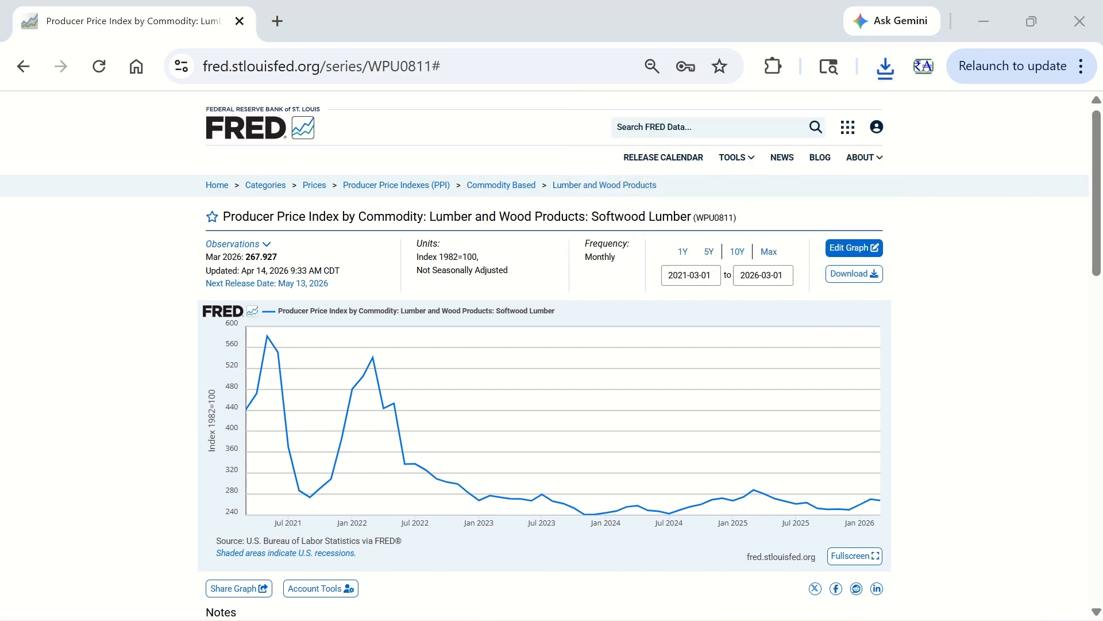
pyautogui.click(1080, 21)
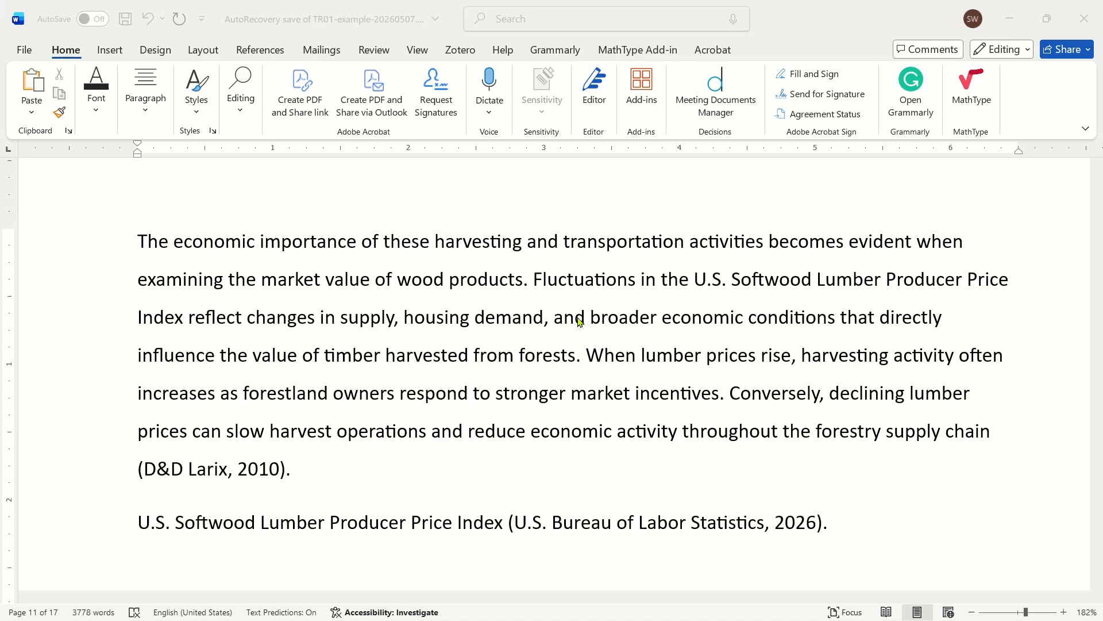
# - In the Word report, paste the sentence "Housing construction activity has fluctuated significantly over the past decade, as shown in Figure 1." before "When lumber prices rise"
pyautogui.click(562, 285)
pyautogui.moveTo(258, 242); pyautogui.dragTo(434, 241)
pyautogui.click(542, 284)
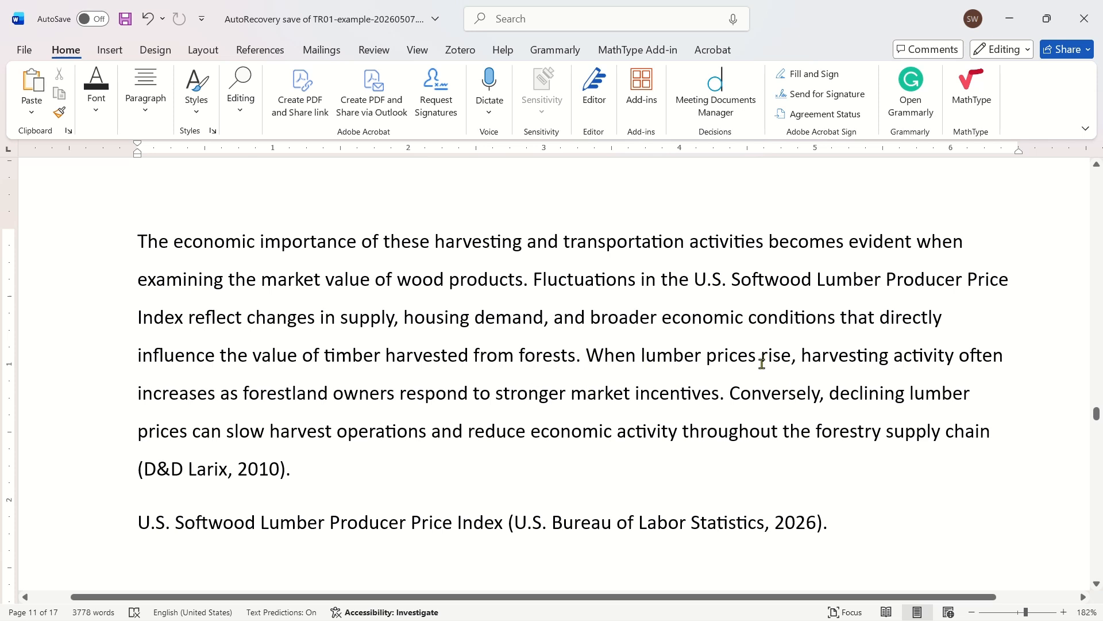
pyautogui.write('Housing construction activity has fluctuated significantly over the past decade, as shown in Figure 1.')
pyautogui.keyDown('shift'); pyautogui.click(634, 357); pyautogui.keyUp('shift')
pyautogui.keyDown('shift'); pyautogui.click(627, 350); pyautogui.keyUp('shift')
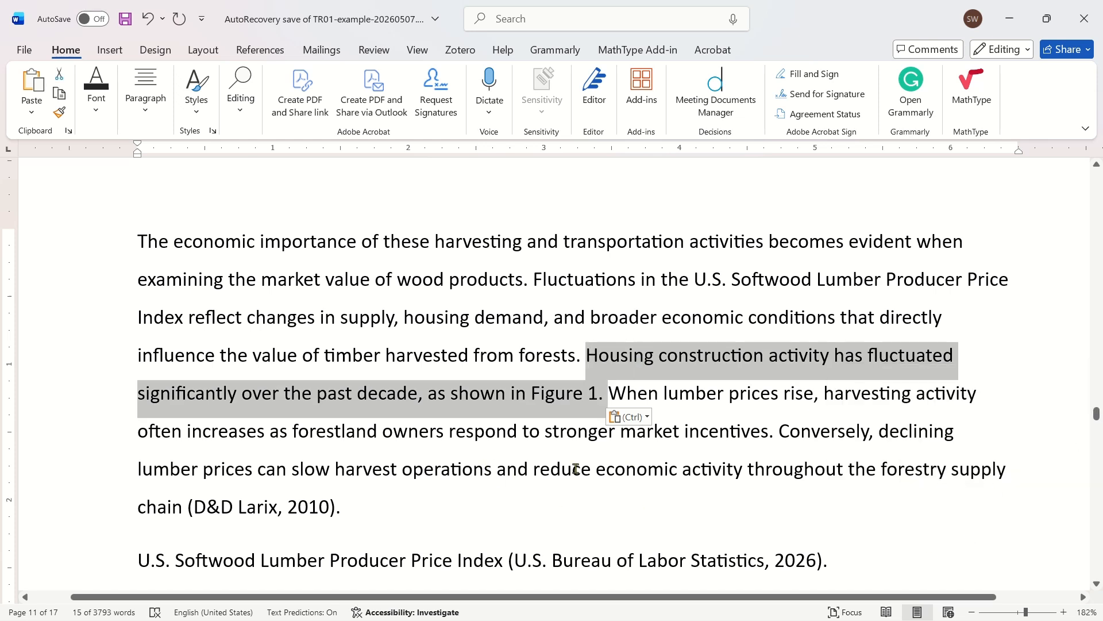
pyautogui.click(645, 394)
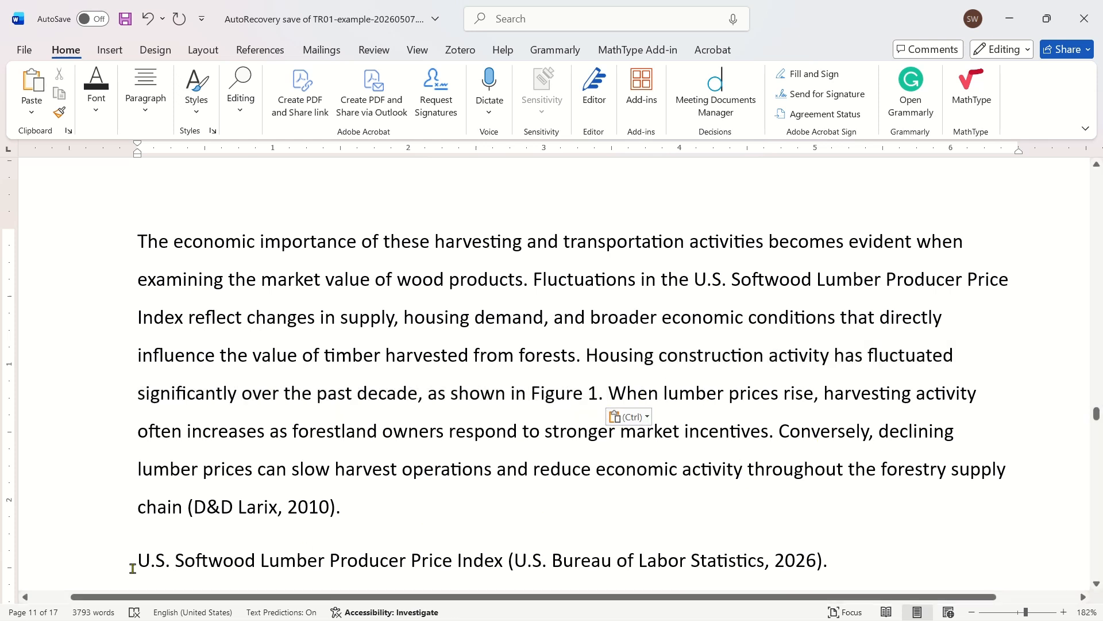
# - Examine the figure's title and citation line, the paragraph's Figure 1 reference, and the empty line below the title
pyautogui.moveTo(132, 568); pyautogui.dragTo(545, 569)
pyautogui.click(412, 566)
pyautogui.scroll(-1, 531, 510)
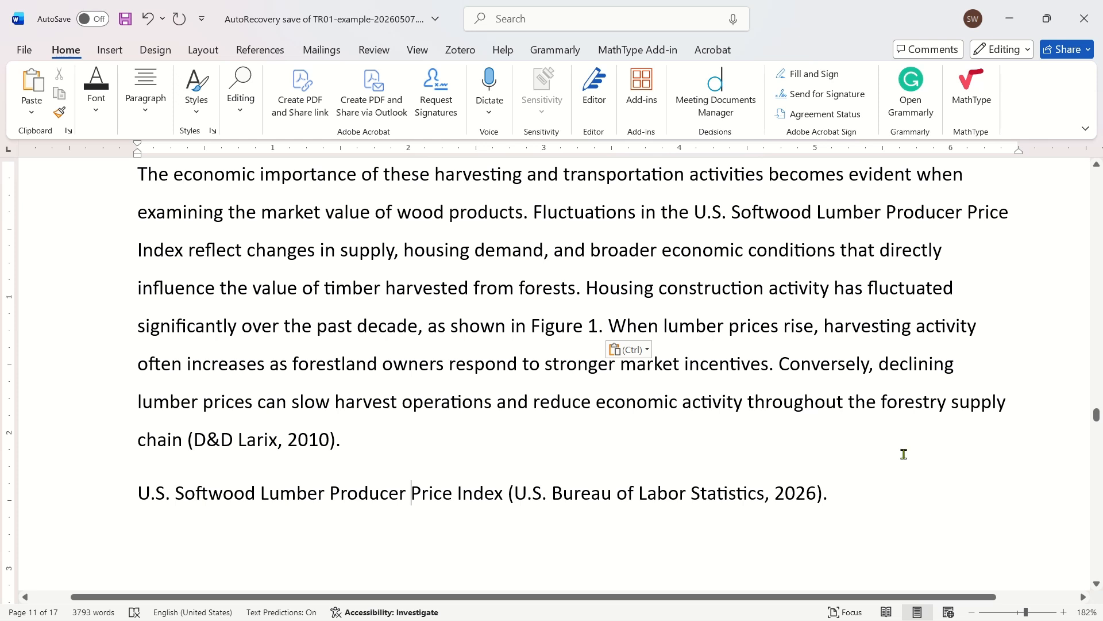
pyautogui.click(861, 439)
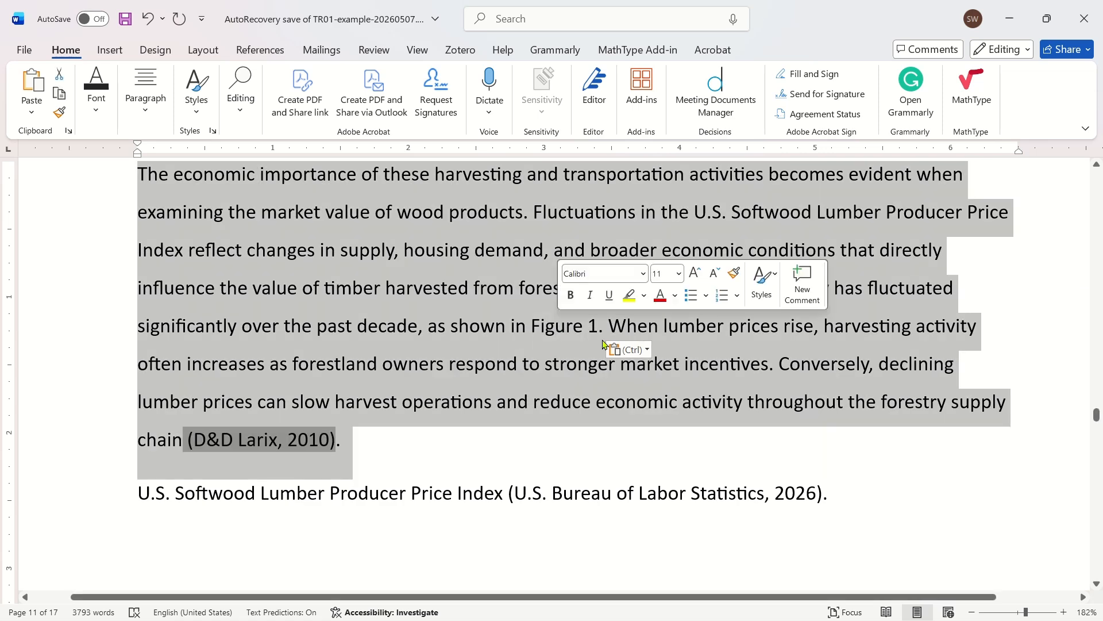
pyautogui.click(466, 365)
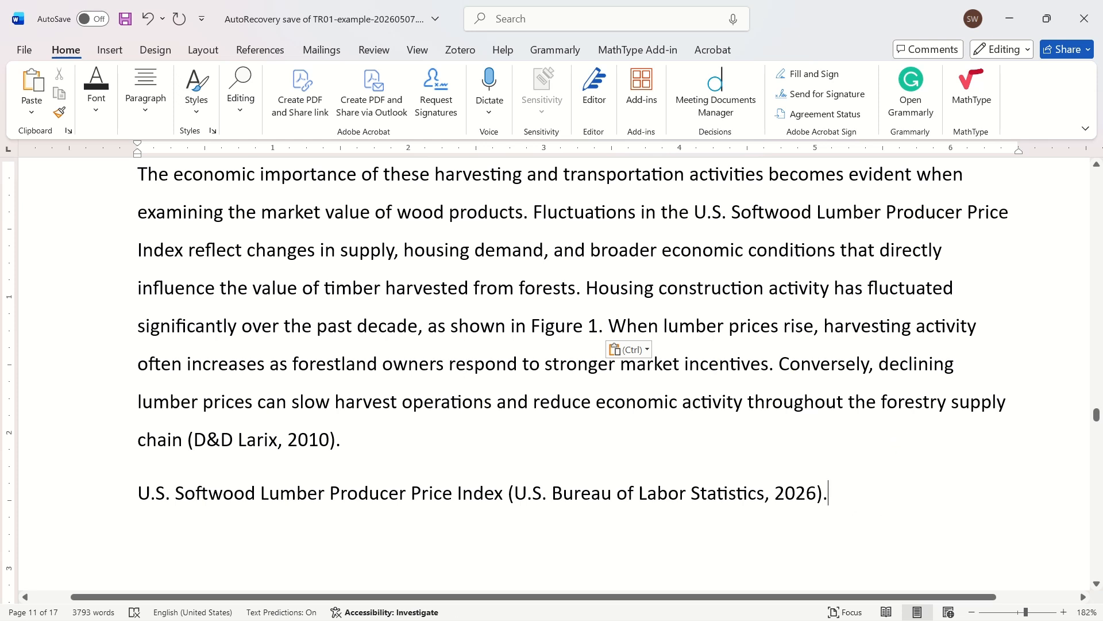
pyautogui.click(447, 550)
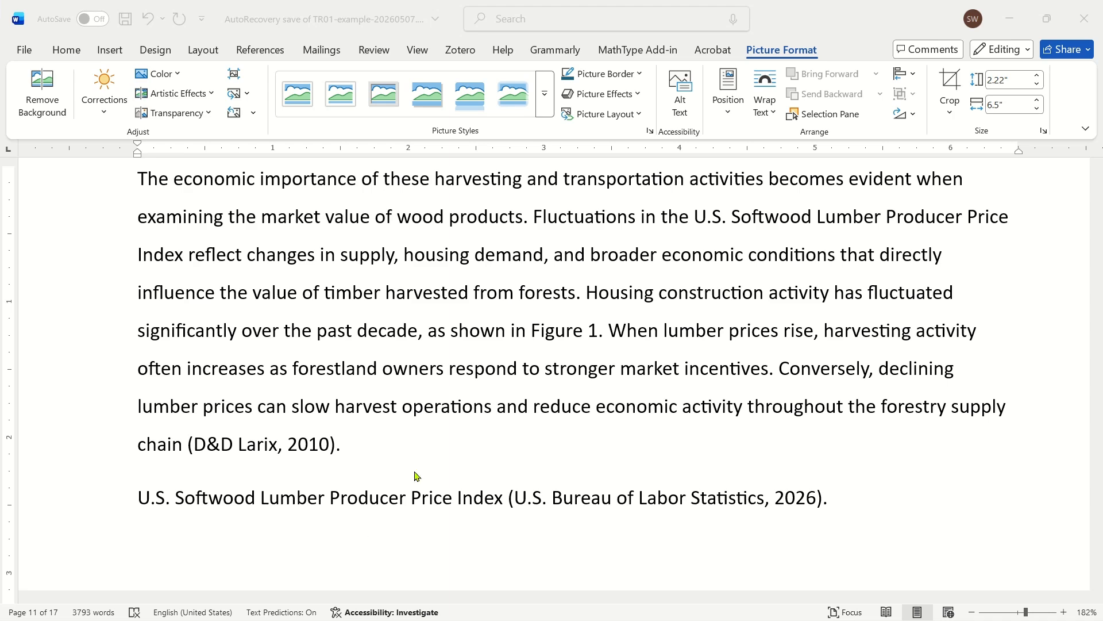
pyautogui.click(341, 449)
pyautogui.click(142, 541)
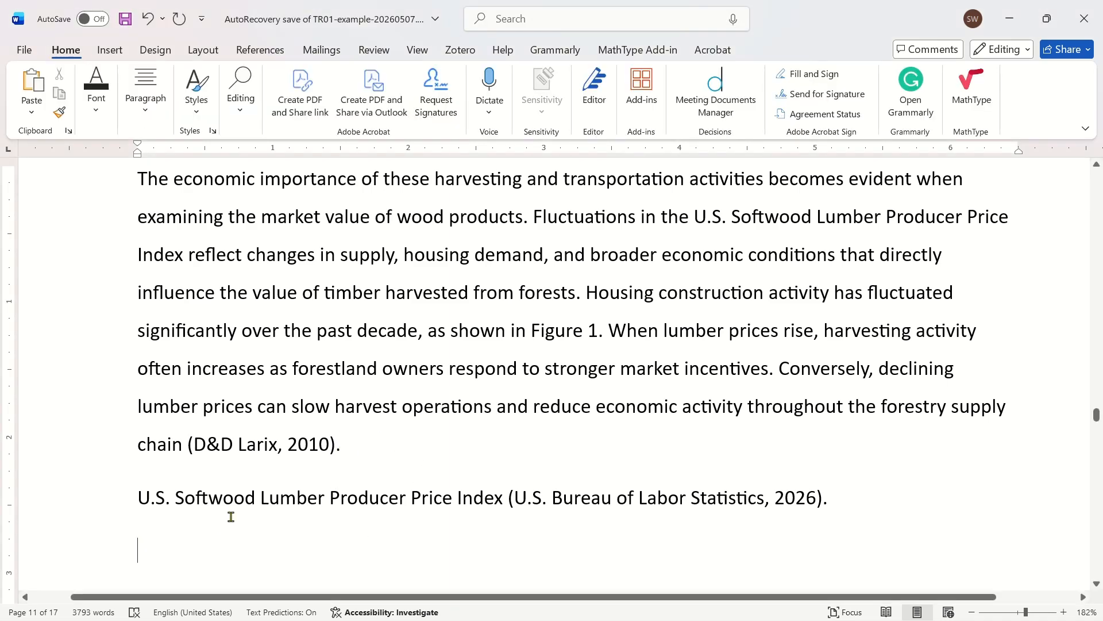
pyautogui.scroll(-2, 230, 517)
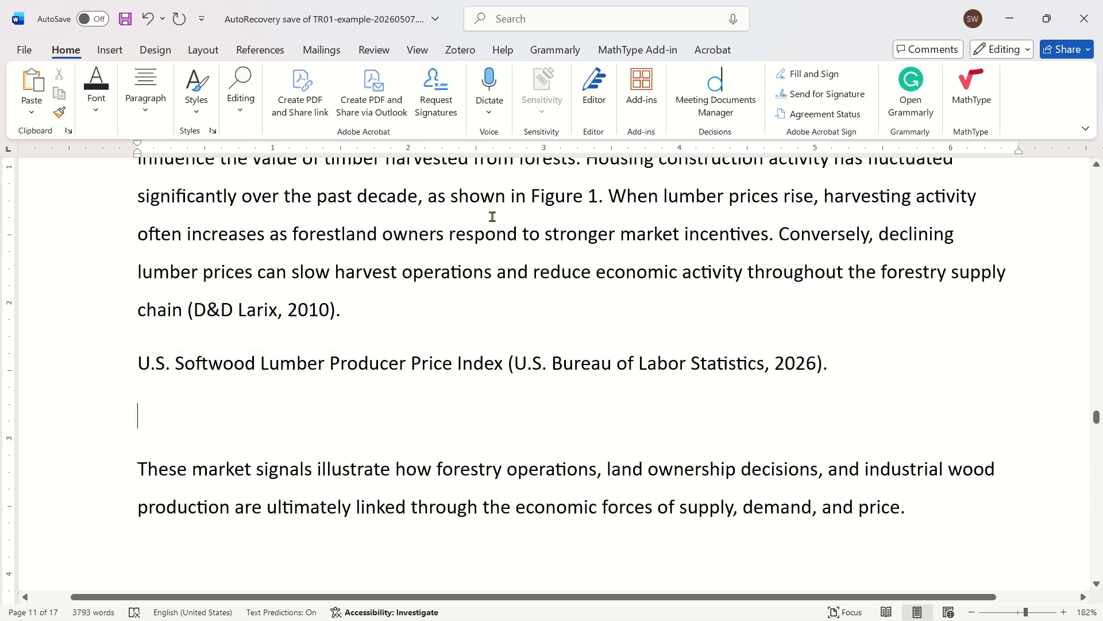
pyautogui.tripleClick(562, 198)
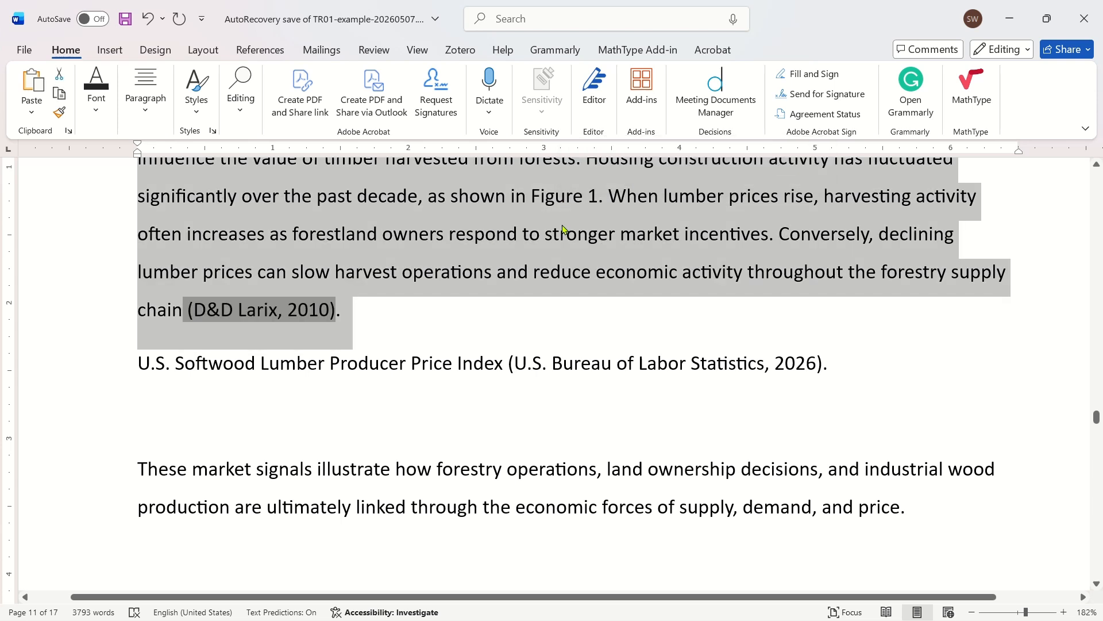
pyautogui.click(563, 227)
# - Insert the picture FRED-PPI-Employment.png from the 06-Figures folder on the empty line below the Softwood Lumber title
pyautogui.click(260, 422)
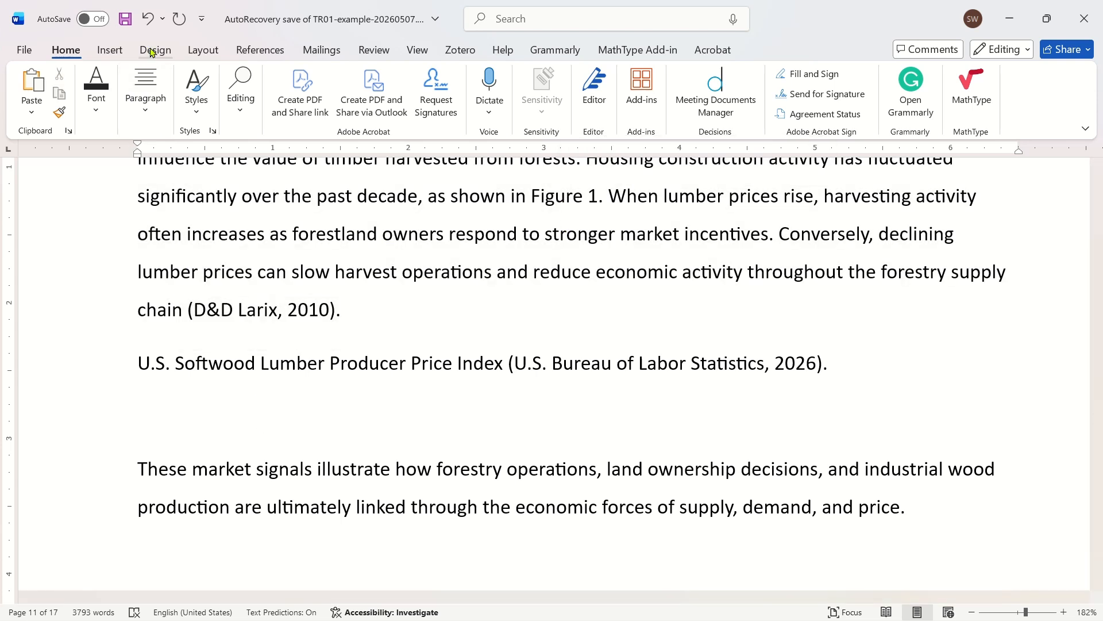
pyautogui.click(110, 50)
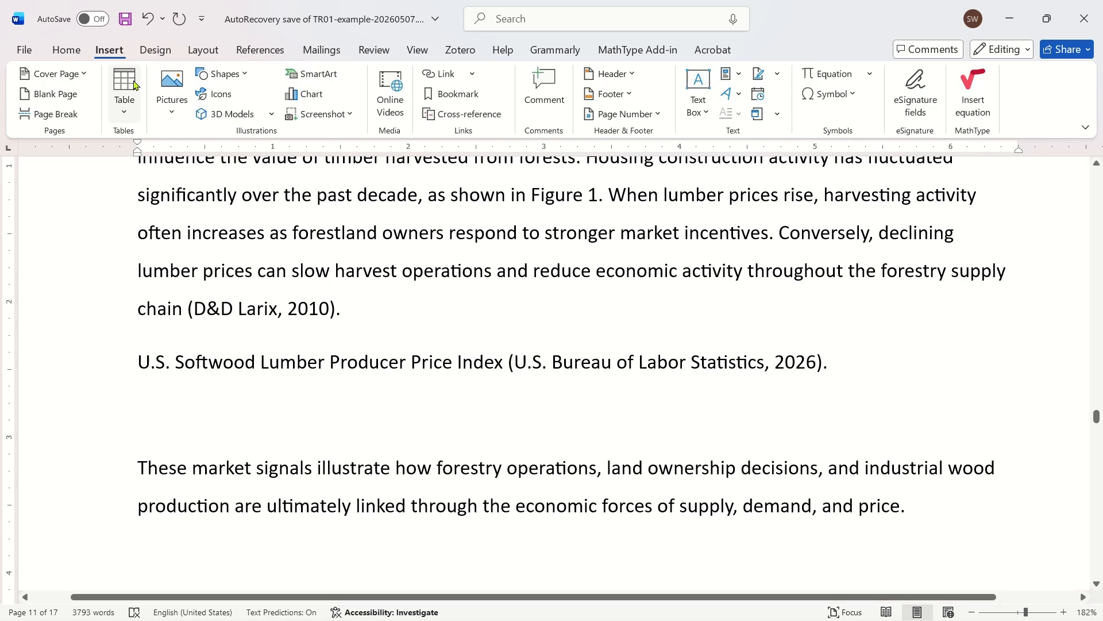
pyautogui.click(171, 100)
pyautogui.click(207, 157)
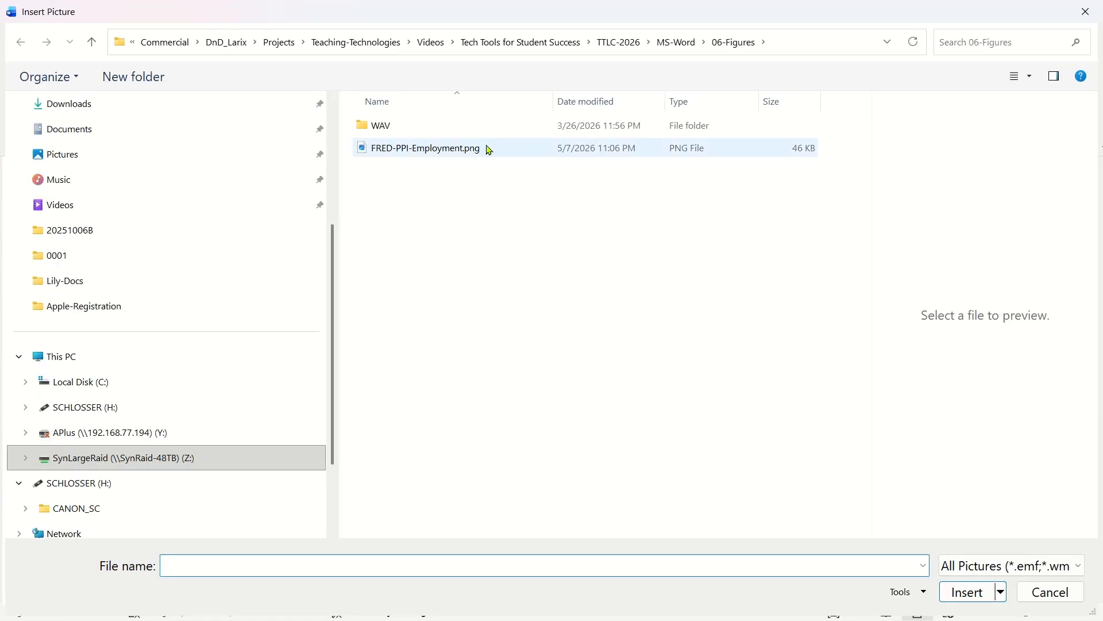
pyautogui.click(489, 150)
pyautogui.click(968, 592)
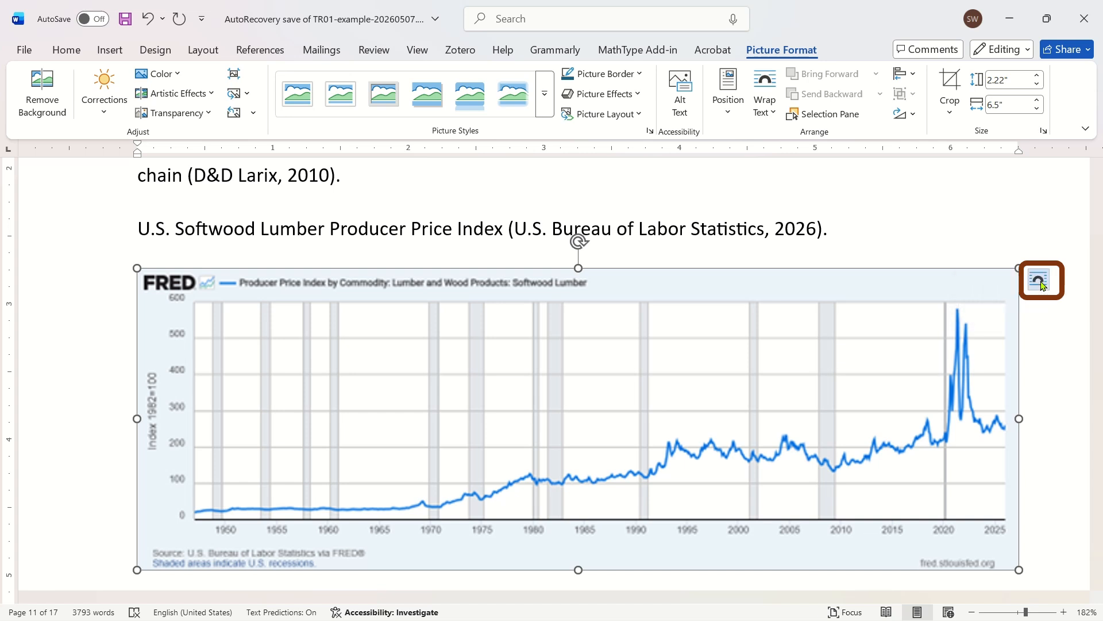
# - Check the text wrapping choices in the inserted graph's layout options, and close them
pyautogui.click(1041, 282)
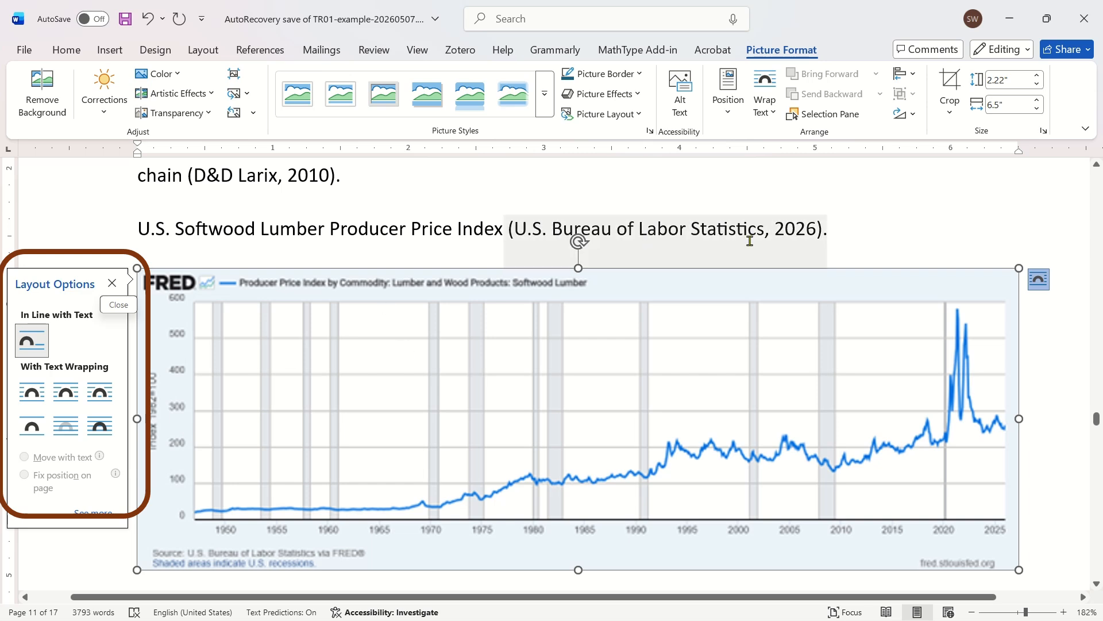
pyautogui.click(421, 226)
pyautogui.scroll(-2, 505, 431)
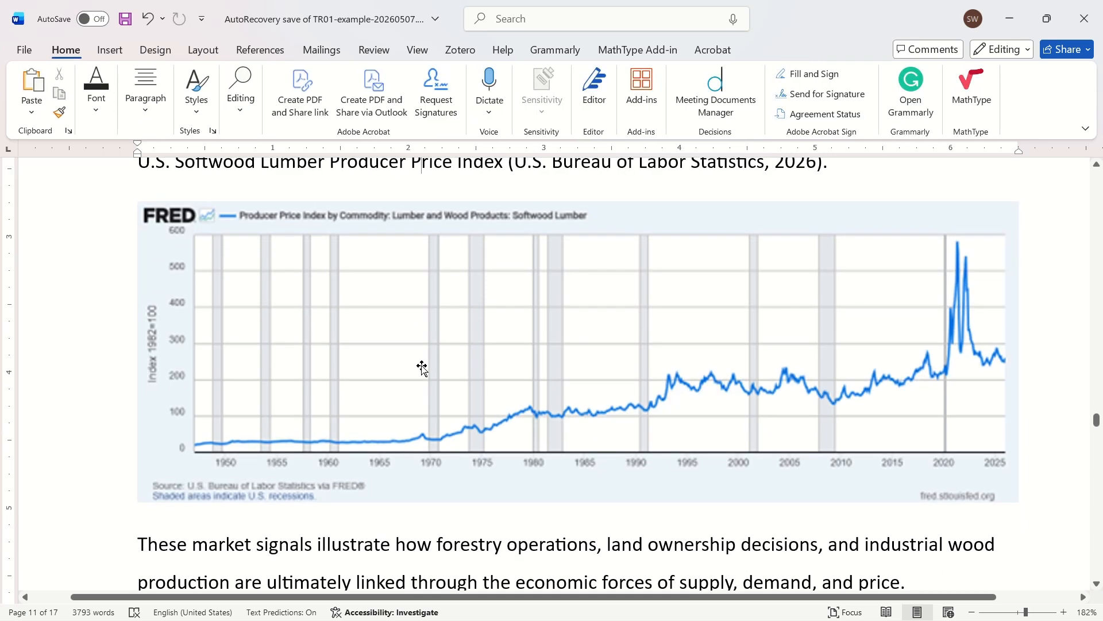
pyautogui.scroll(-2, 715, 417)
# - Place the insertion point after the graph and turn on the display of paragraph marks
pyautogui.click(1040, 364)
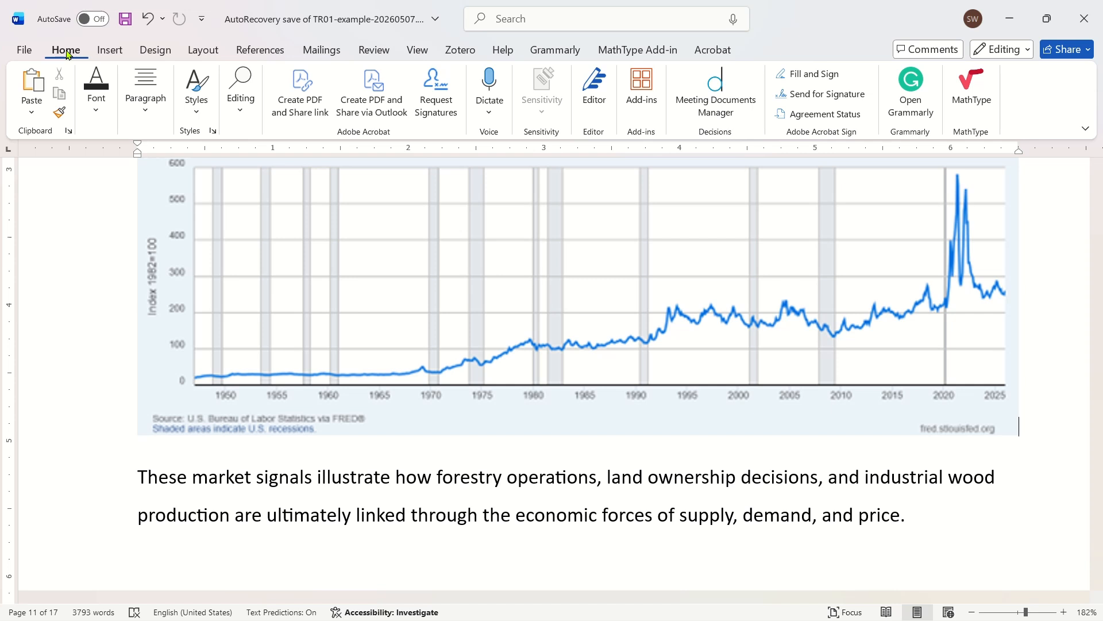
pyautogui.scroll(3, 637, 325)
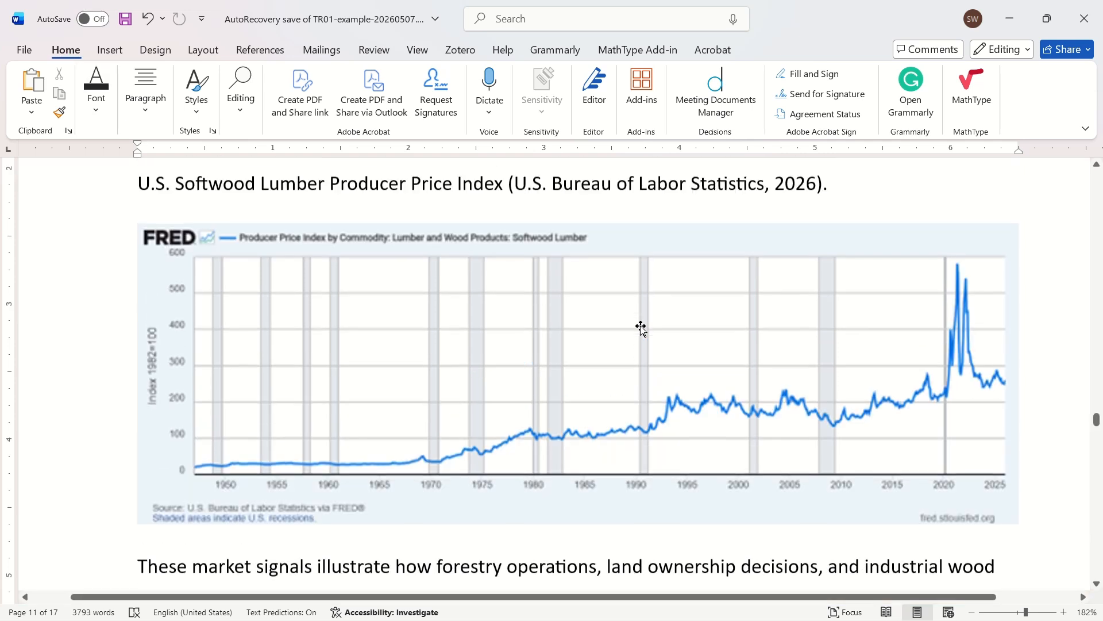
pyautogui.scroll(2, 641, 328)
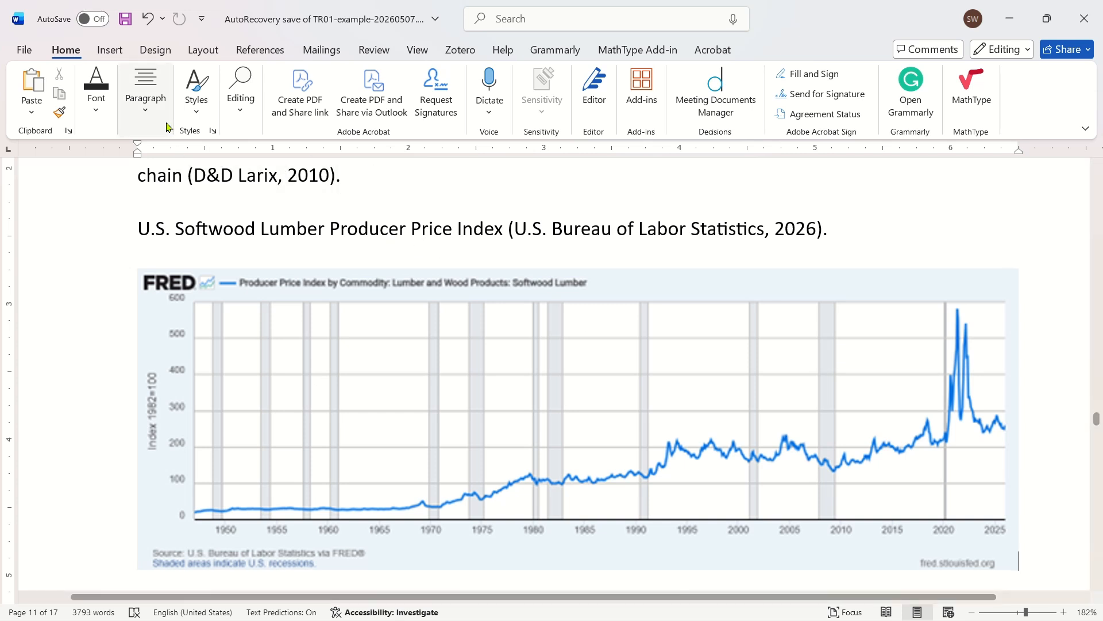
pyautogui.click(145, 95)
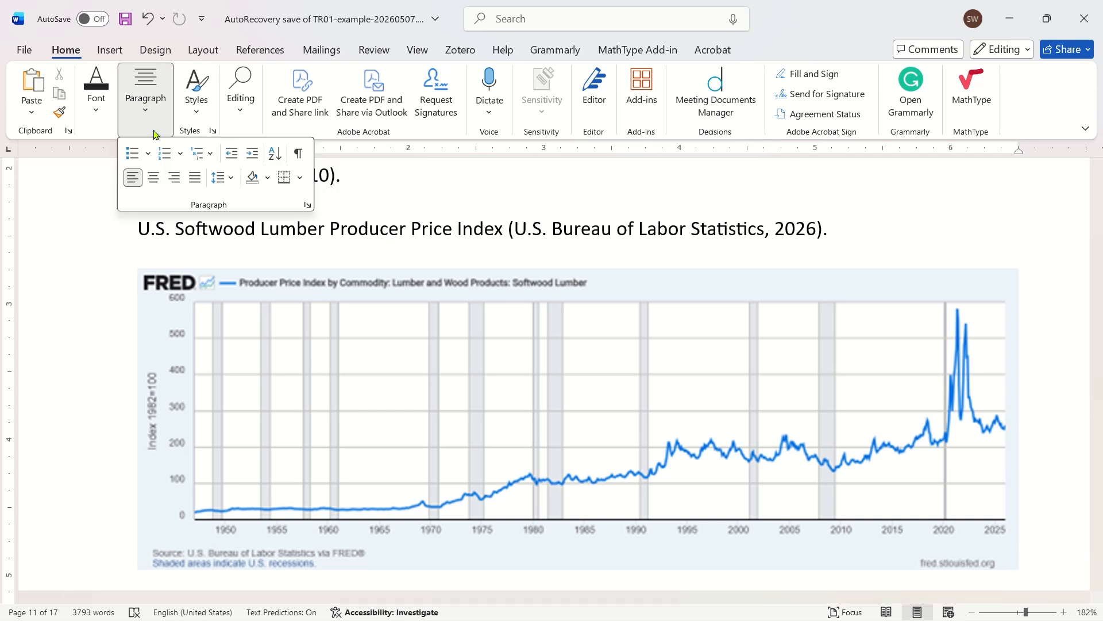
pyautogui.click(298, 153)
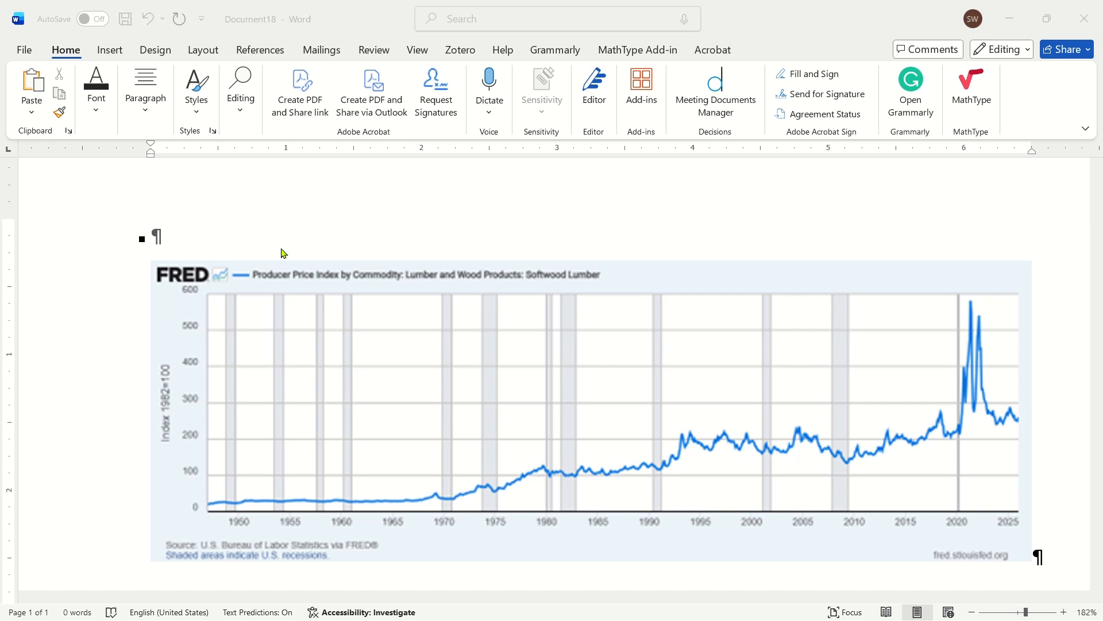
# - In Document18, paste the title "Timber Harvest Levels in Washington State" on the line above the graph and end it with a period
pyautogui.click(177, 230)
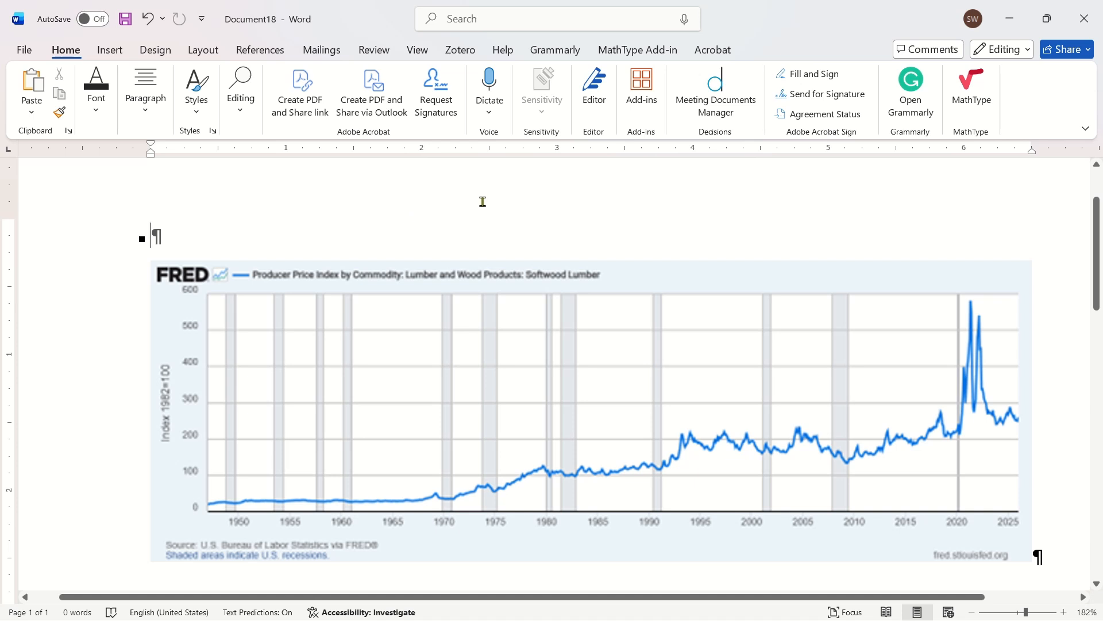
pyautogui.write('Timber Harvest Levels in Washington State')
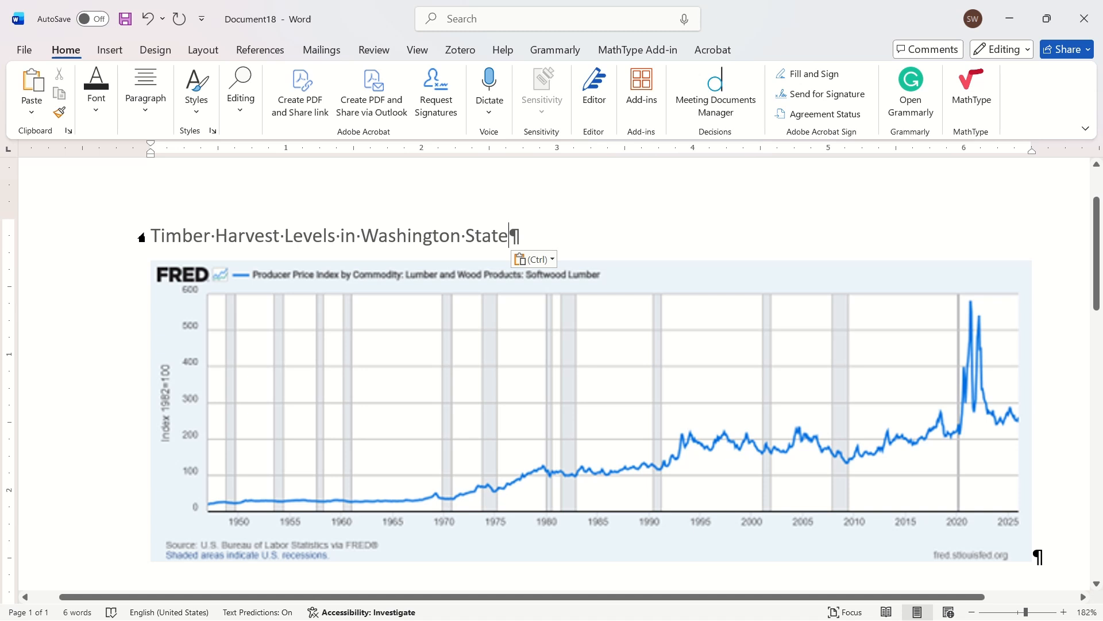
pyautogui.write('.')
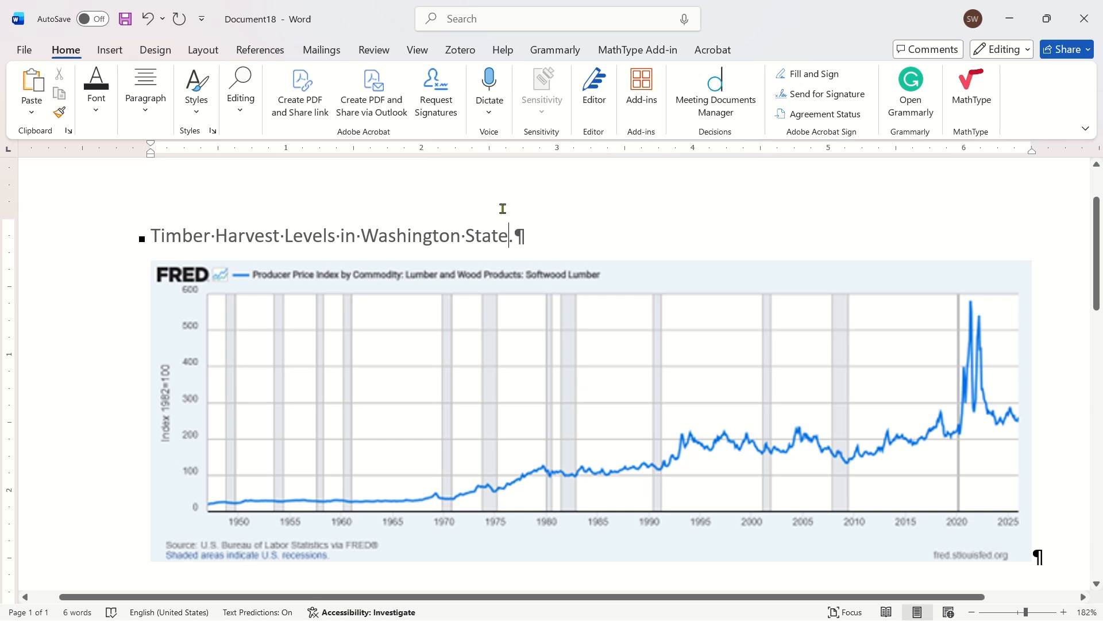
# - Insert the 2026 U.S. Bureau of Labor Statistics citation before the period of the title above the graph
pyautogui.click(251, 52)
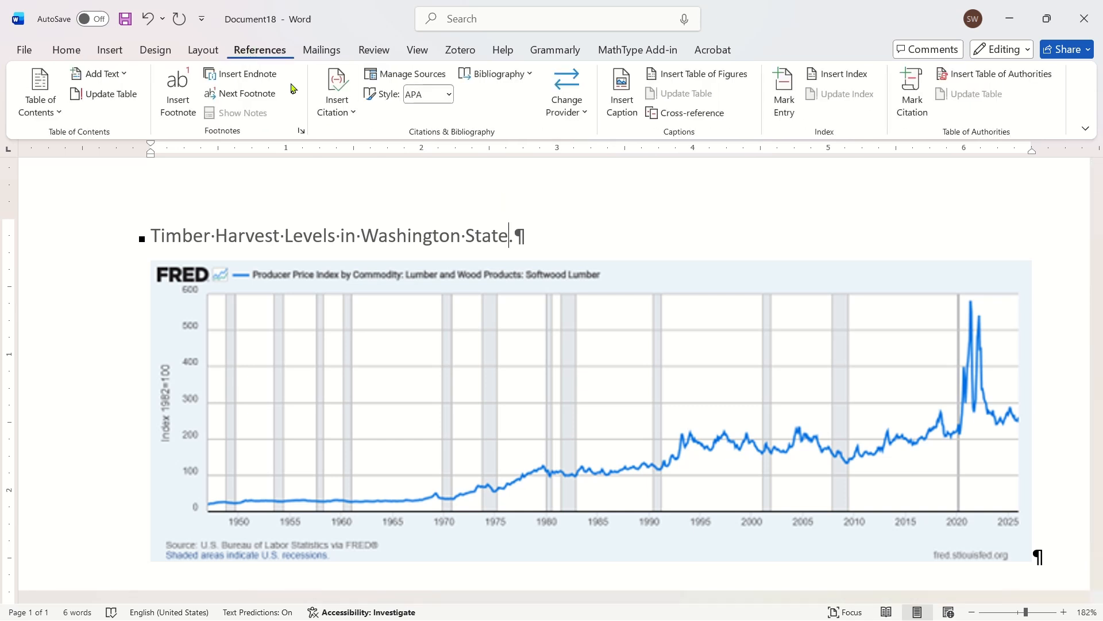
pyautogui.click(338, 102)
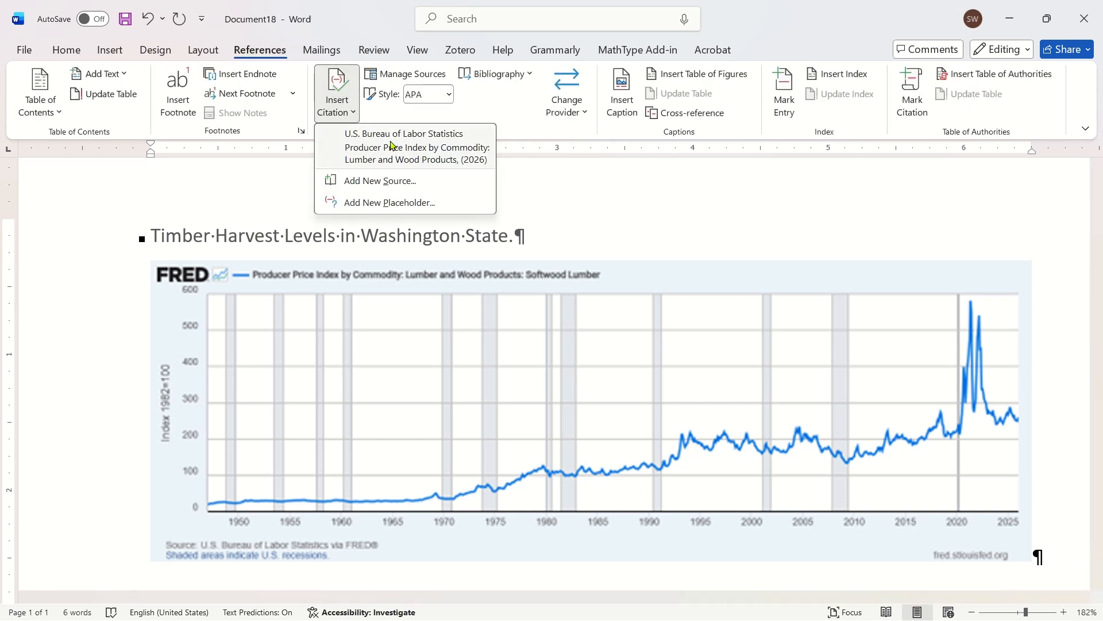
pyautogui.click(437, 144)
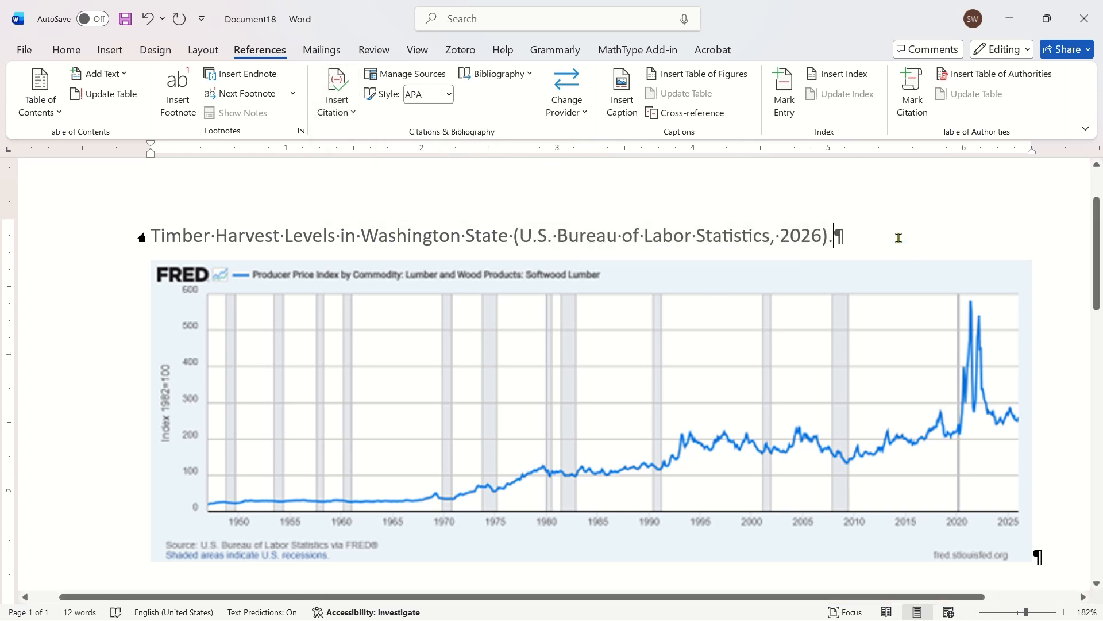
pyautogui.click(869, 238)
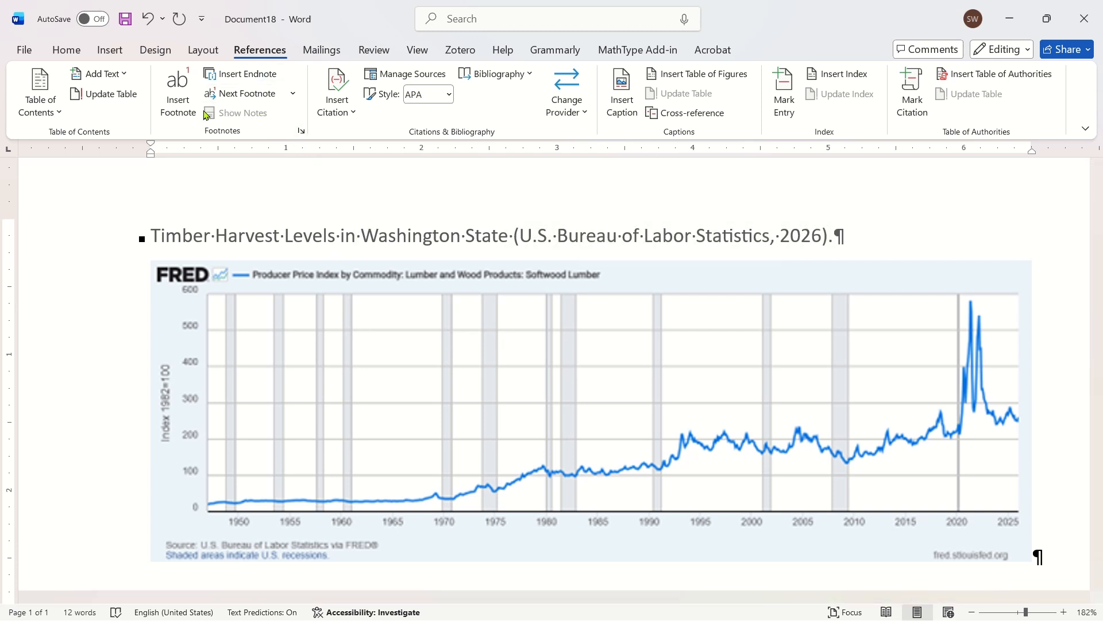
# - Apply the Heading 7 style to the title line above the graph
pyautogui.click(68, 52)
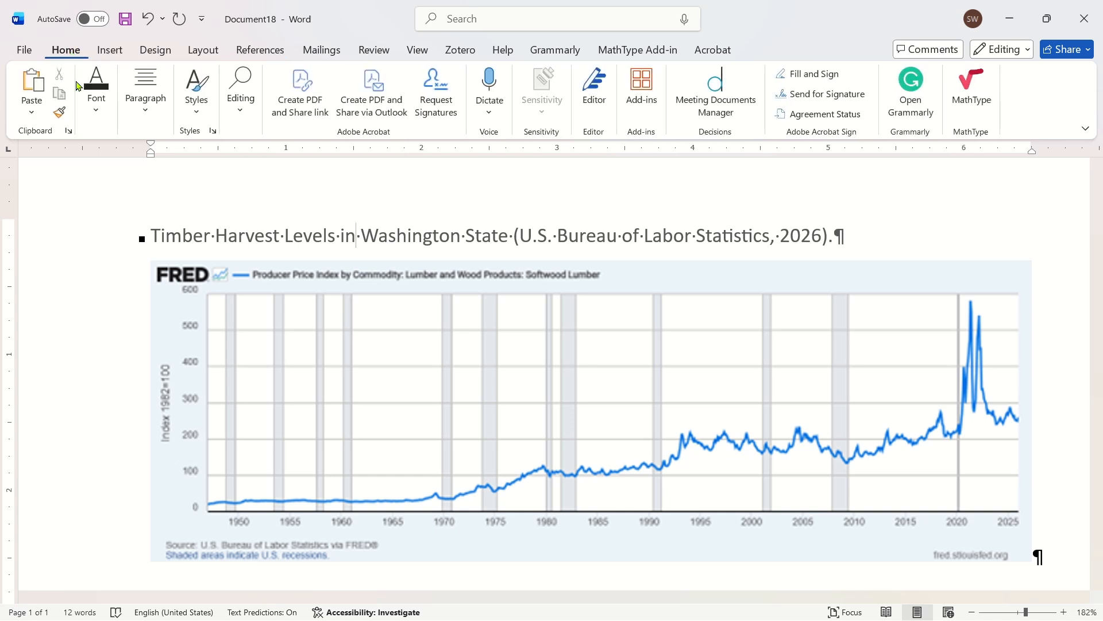
pyautogui.click(424, 232)
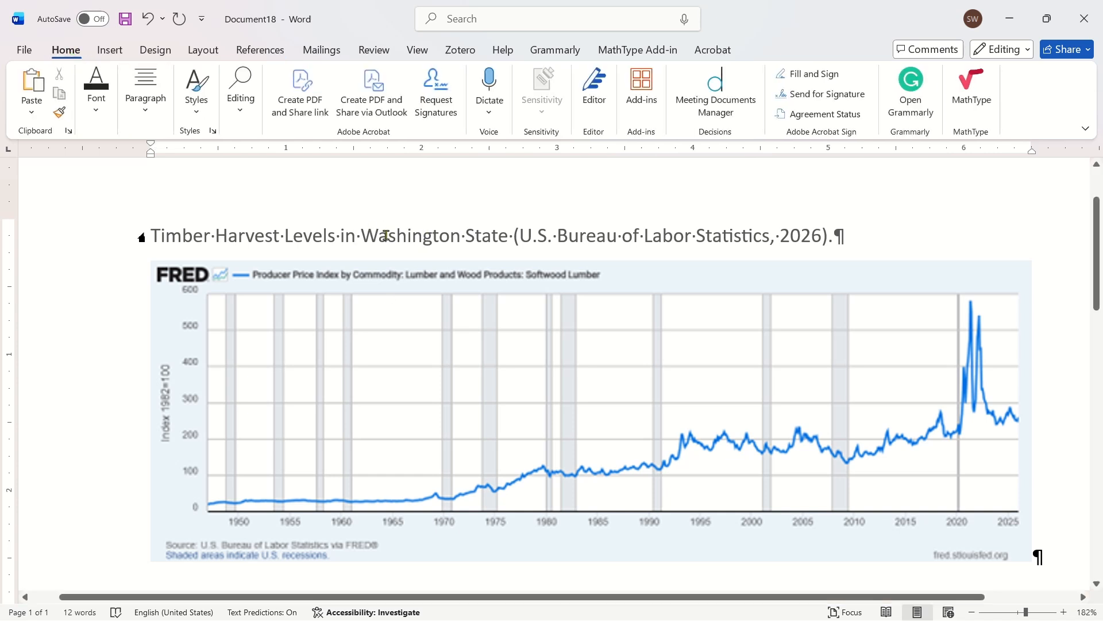
pyautogui.click(194, 104)
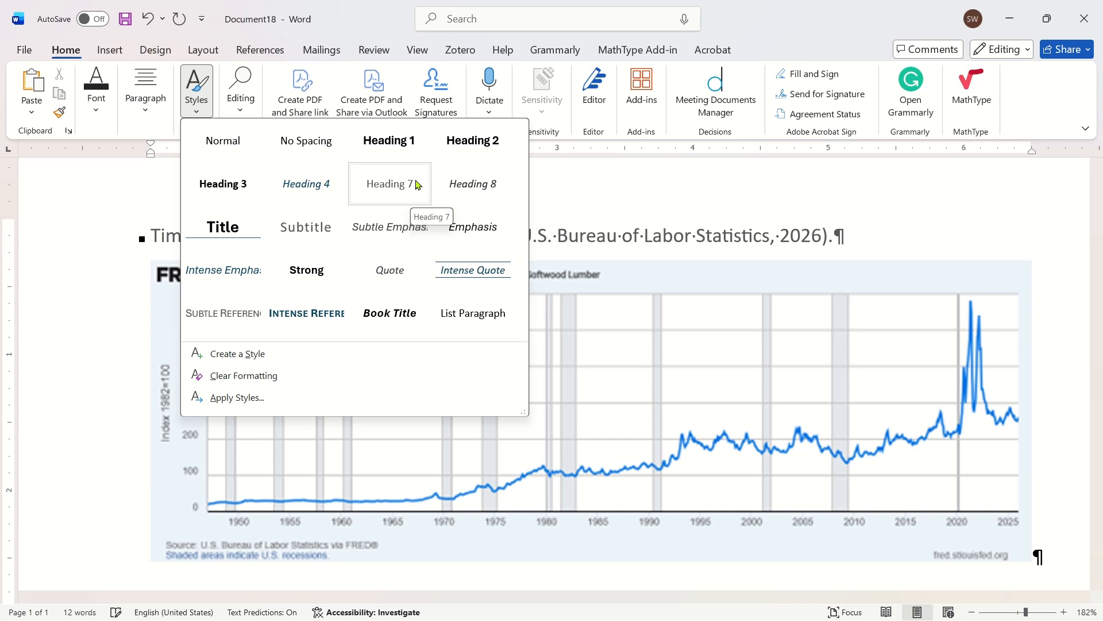
pyautogui.click(376, 183)
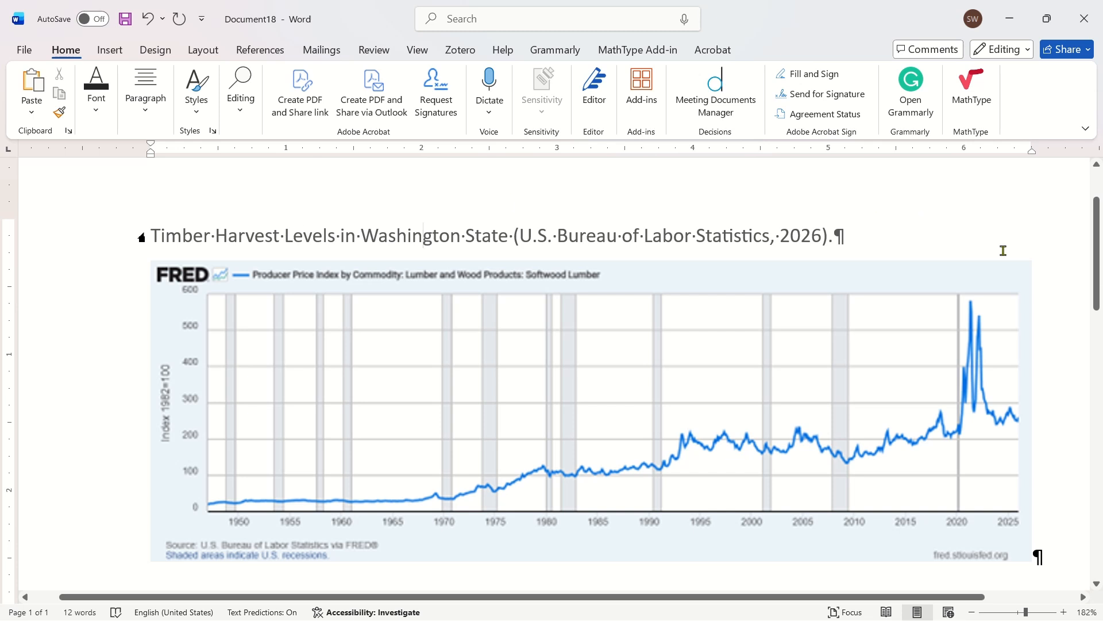
# - Try the Heading 4 style on the title line above the graph
pyautogui.click(1032, 301)
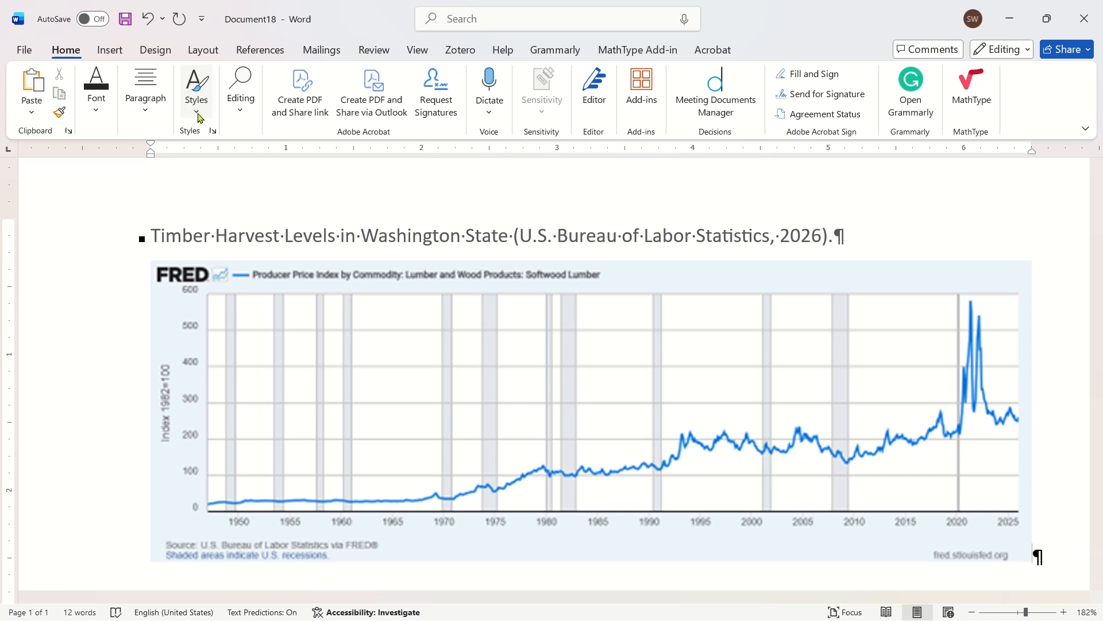
pyautogui.click(196, 86)
pyautogui.click(225, 143)
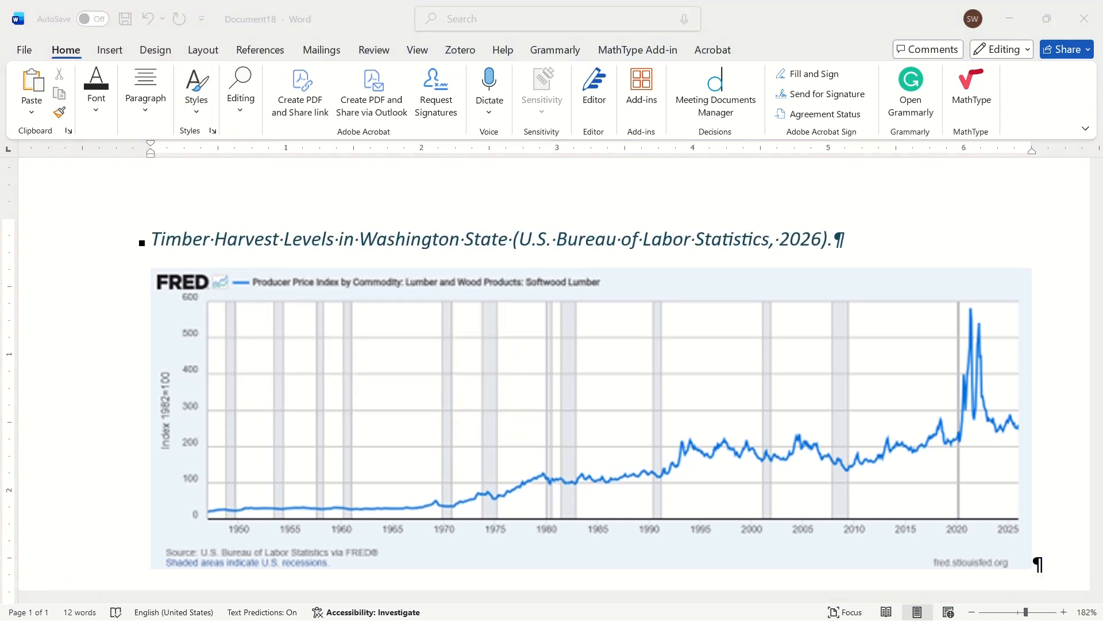
# - Check the source details behind the U.S. Bureau of Labor Statistics citation in the title, and close them
pyautogui.click(675, 230)
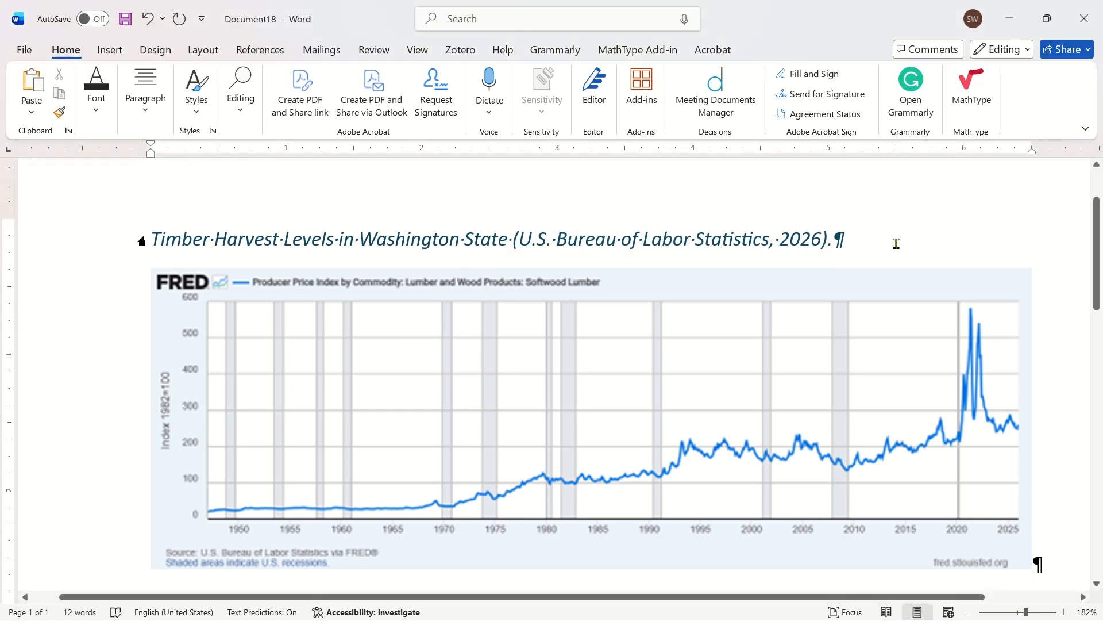
pyautogui.click(747, 239)
pyautogui.click(838, 262)
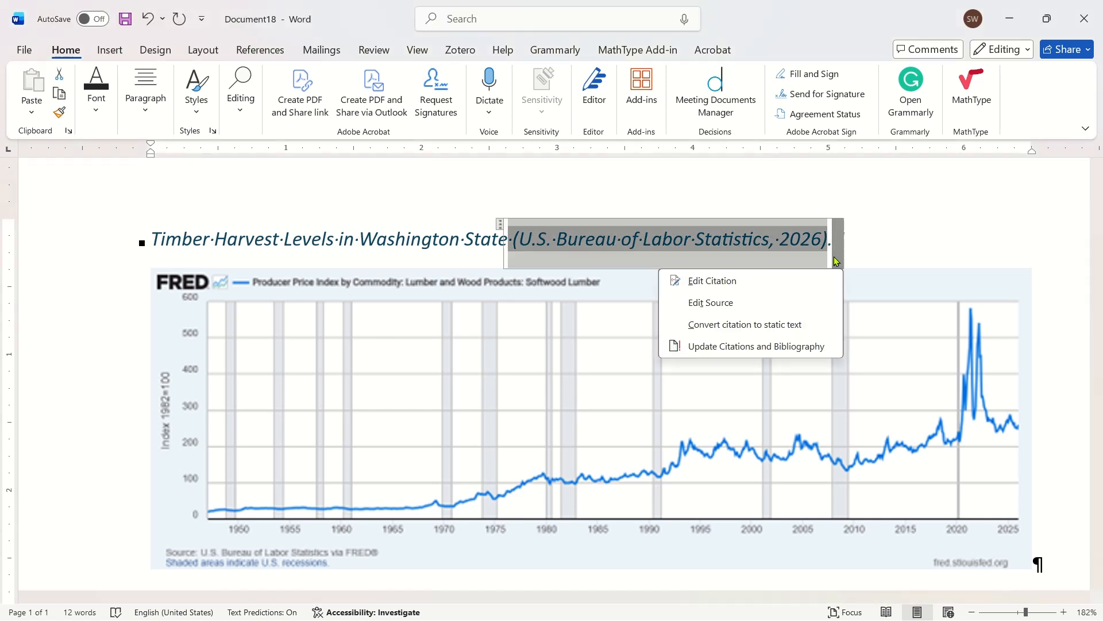
pyautogui.click(772, 304)
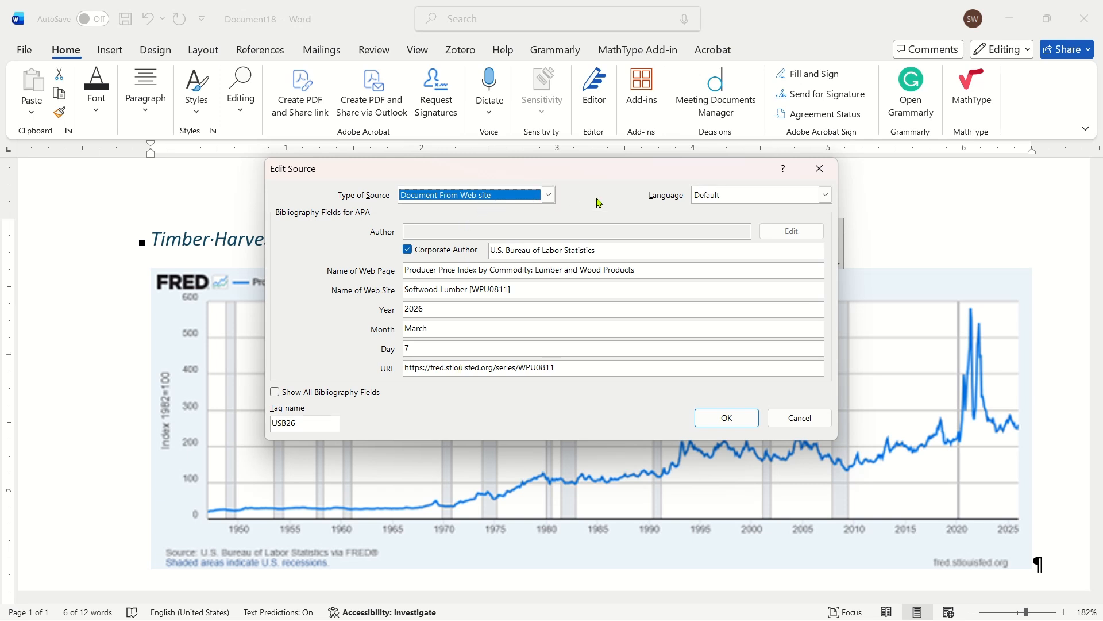
pyautogui.click(717, 418)
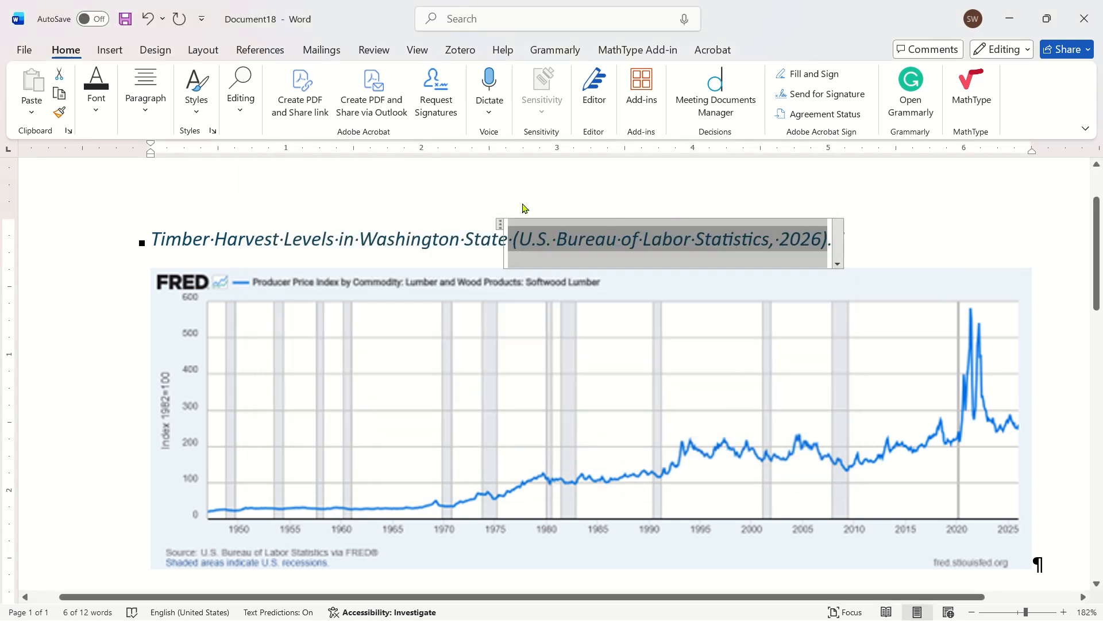
# - Try the Heading 3 style and the Heading 5 style on the title above the graph
pyautogui.click(464, 240)
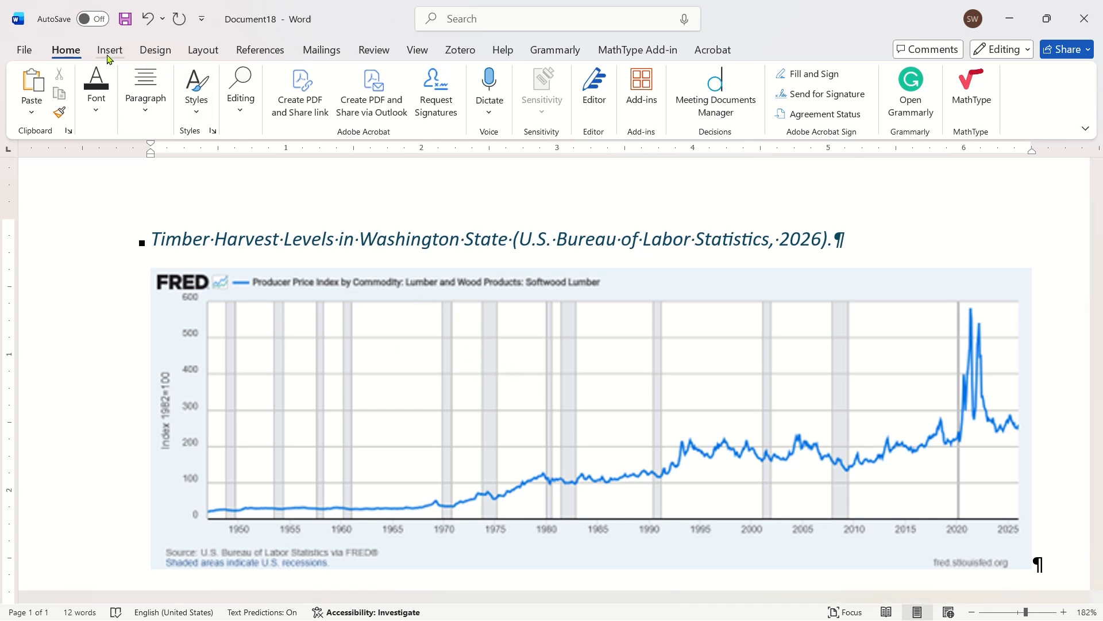
pyautogui.click(240, 92)
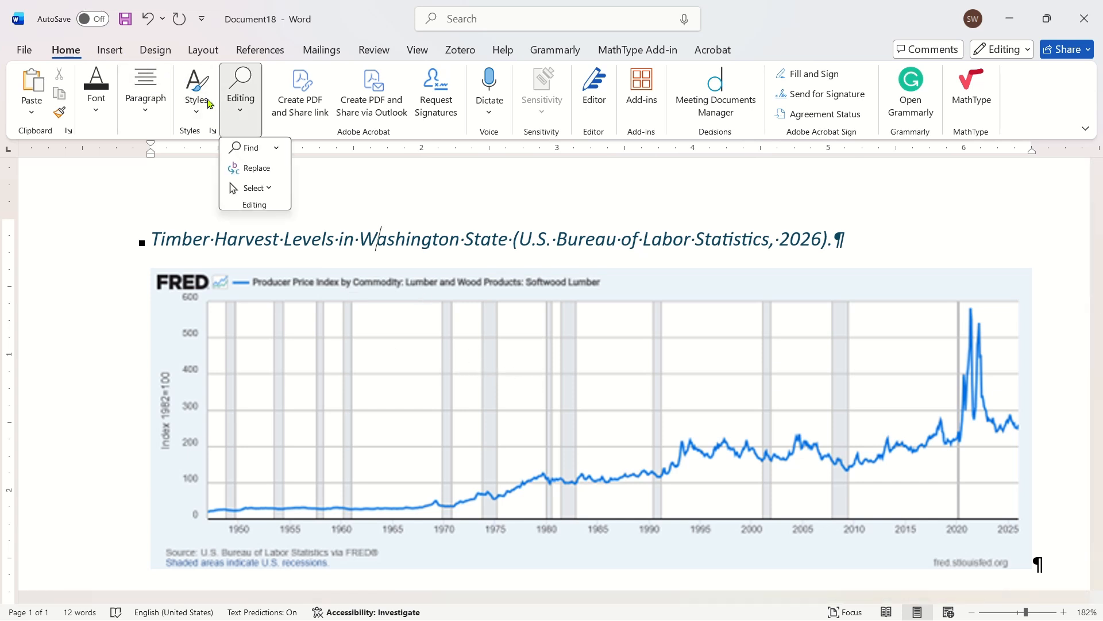
pyautogui.click(204, 98)
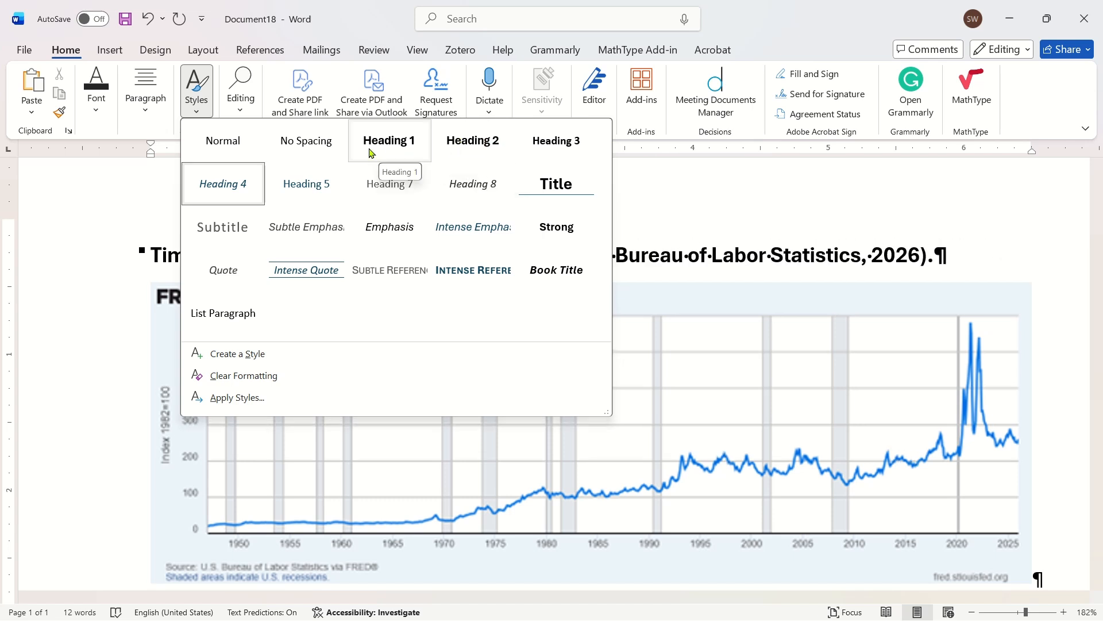
pyautogui.press('Escape')
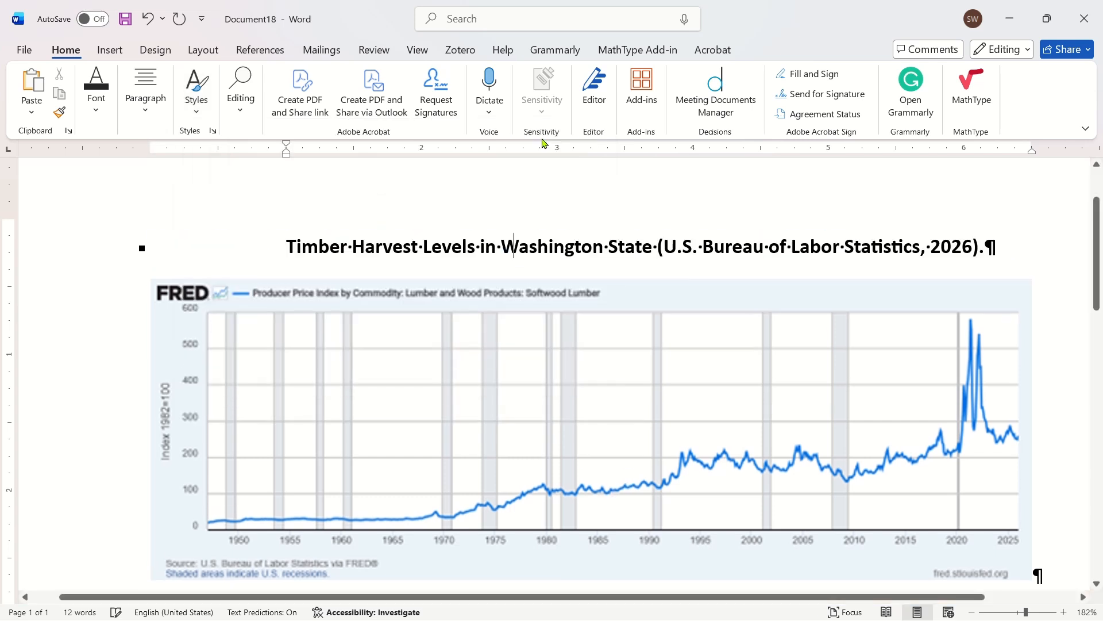
pyautogui.click(196, 100)
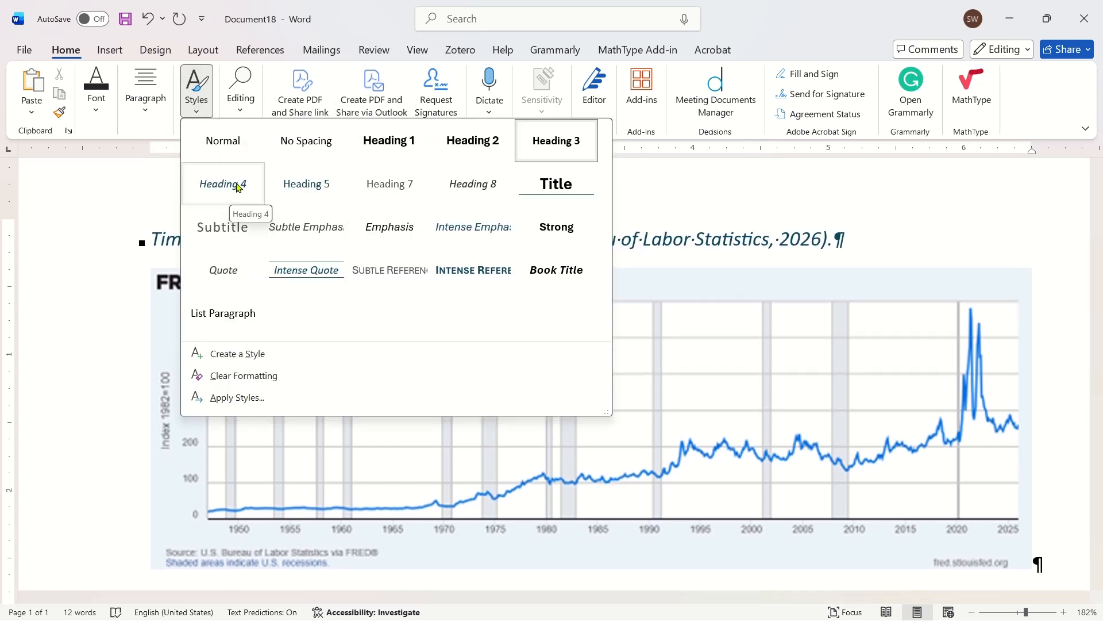
pyautogui.click(310, 191)
# - Set the style of the title above the graph to Heading 7
pyautogui.click(196, 92)
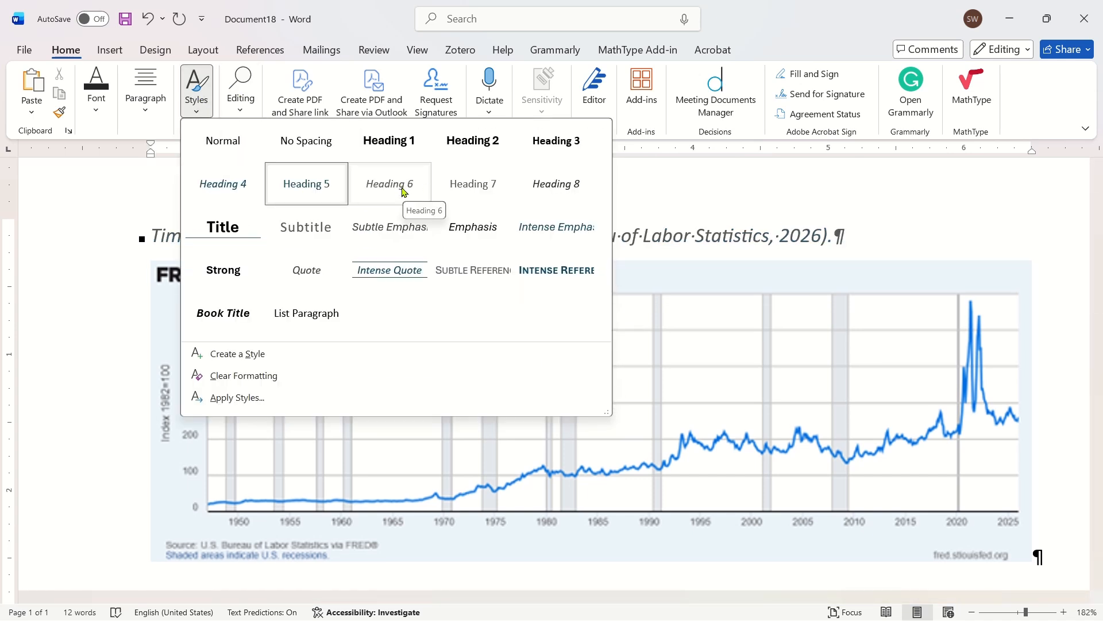
pyautogui.click(480, 186)
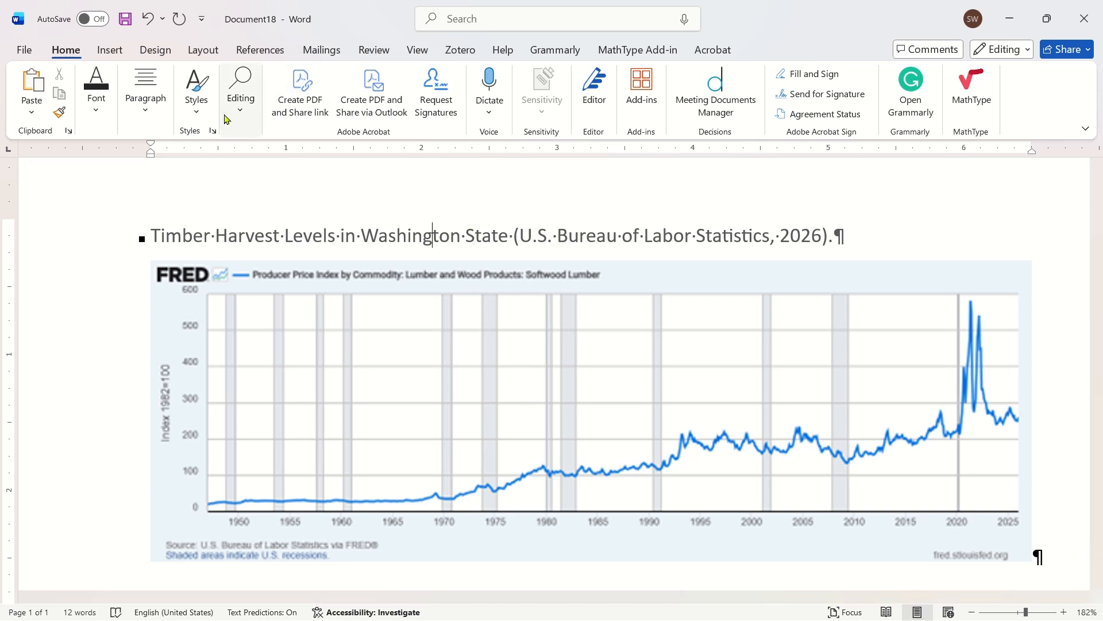
pyautogui.click(205, 110)
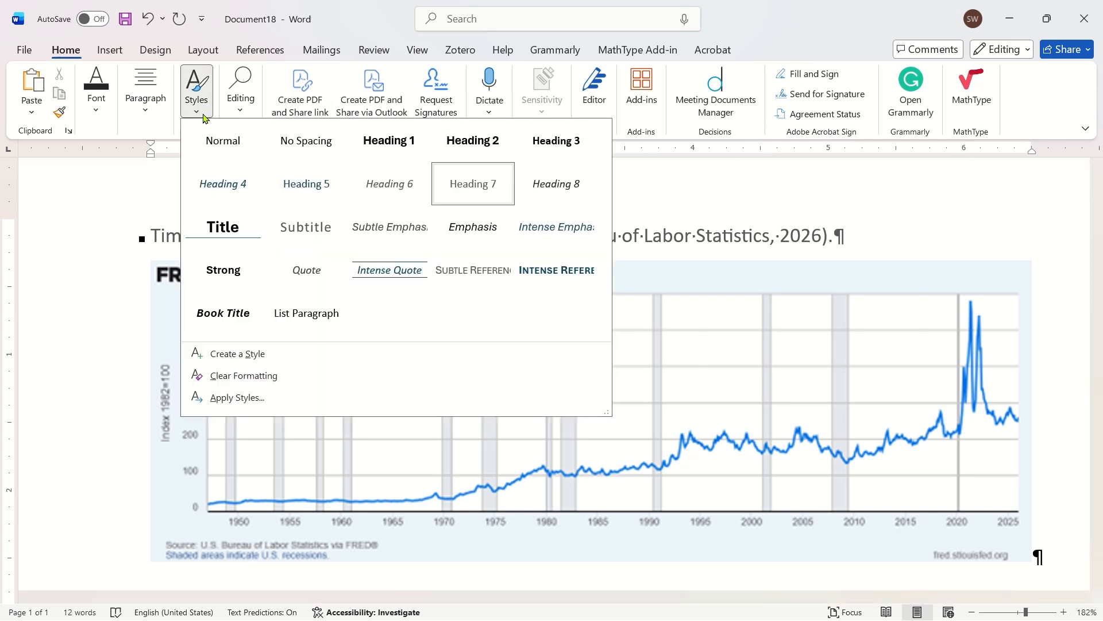
pyautogui.click(473, 184)
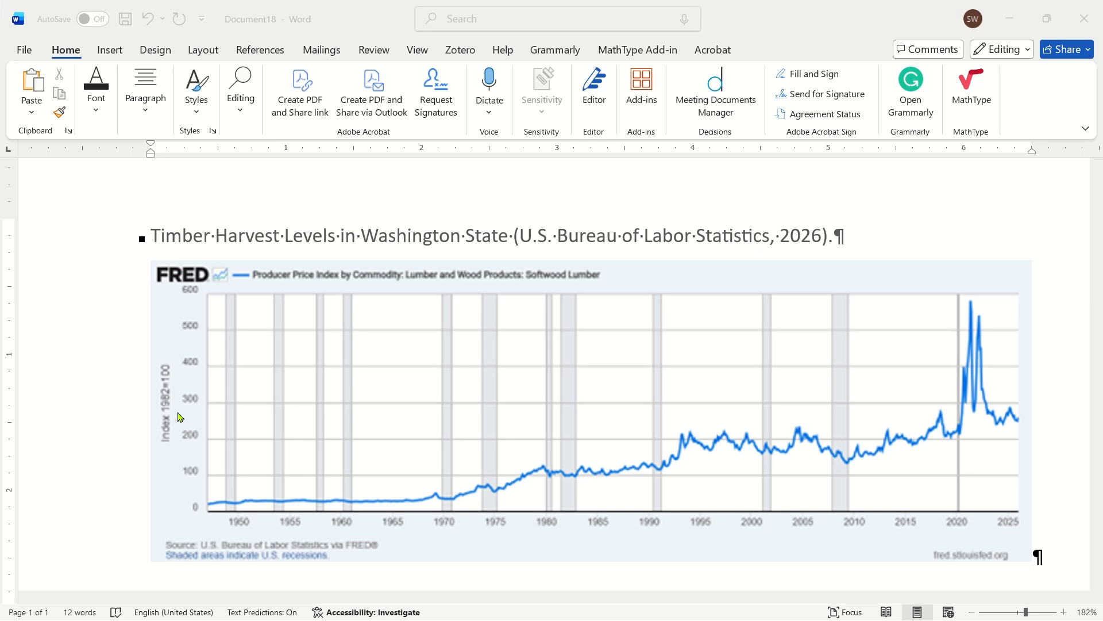
# - With the insertion point in the title, start modifying the Heading 7 style and open its numbering options
pyautogui.click(337, 242)
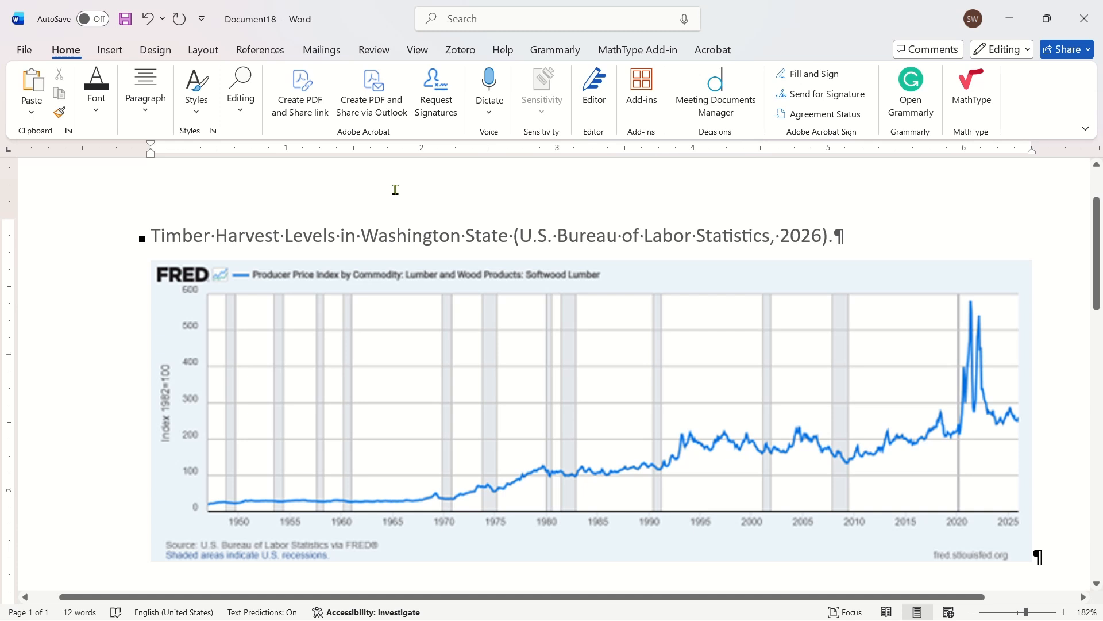
pyautogui.click(273, 236)
pyautogui.click(197, 96)
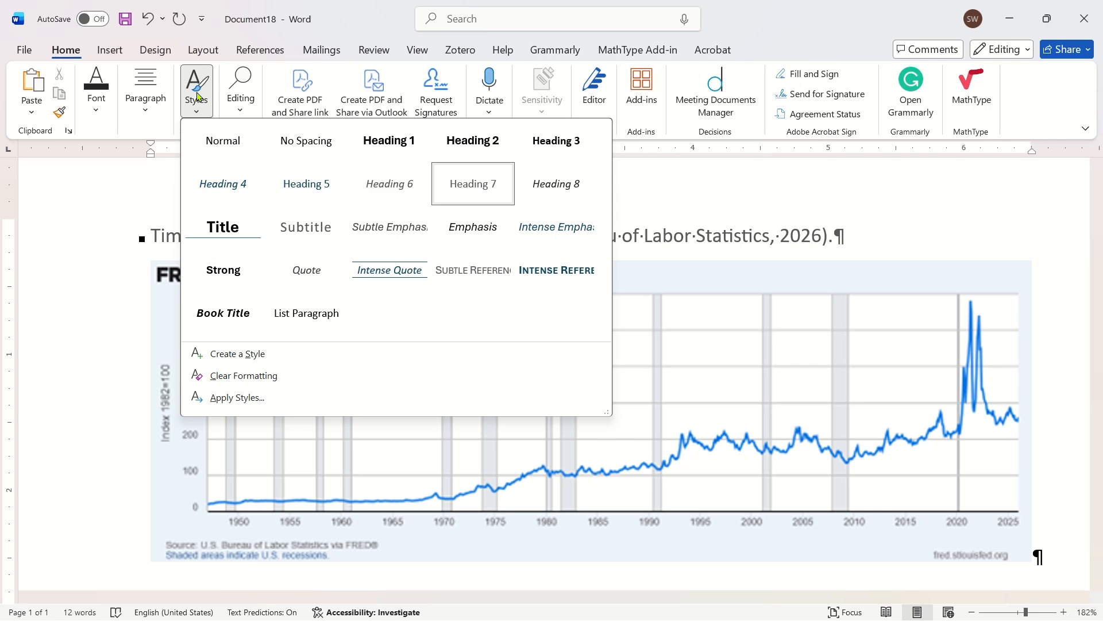
pyautogui.rightClick(485, 184)
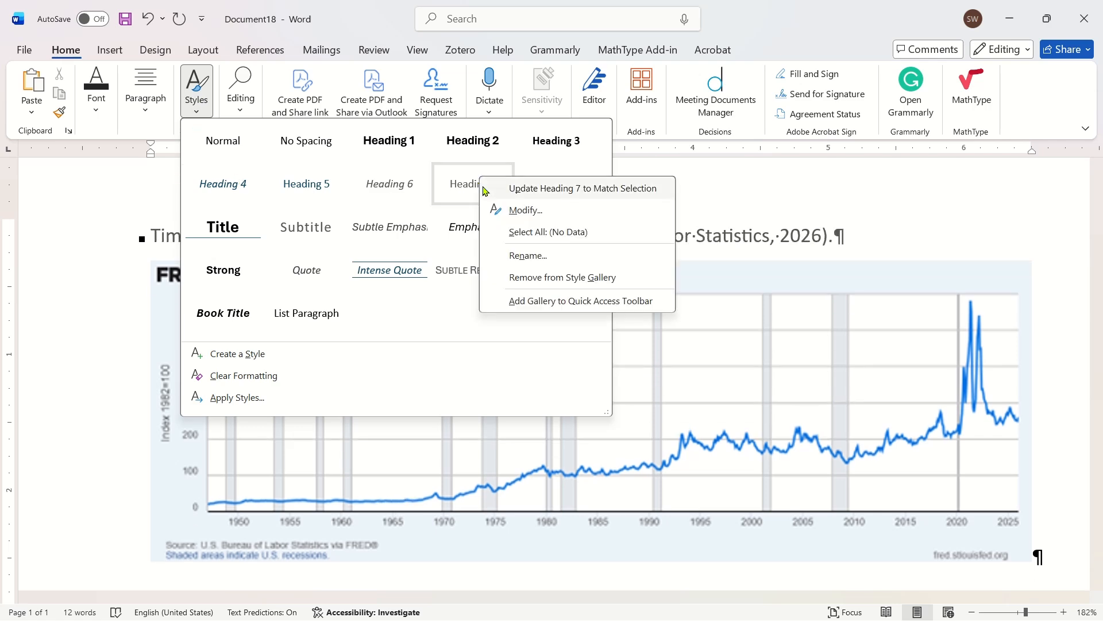
pyautogui.click(557, 213)
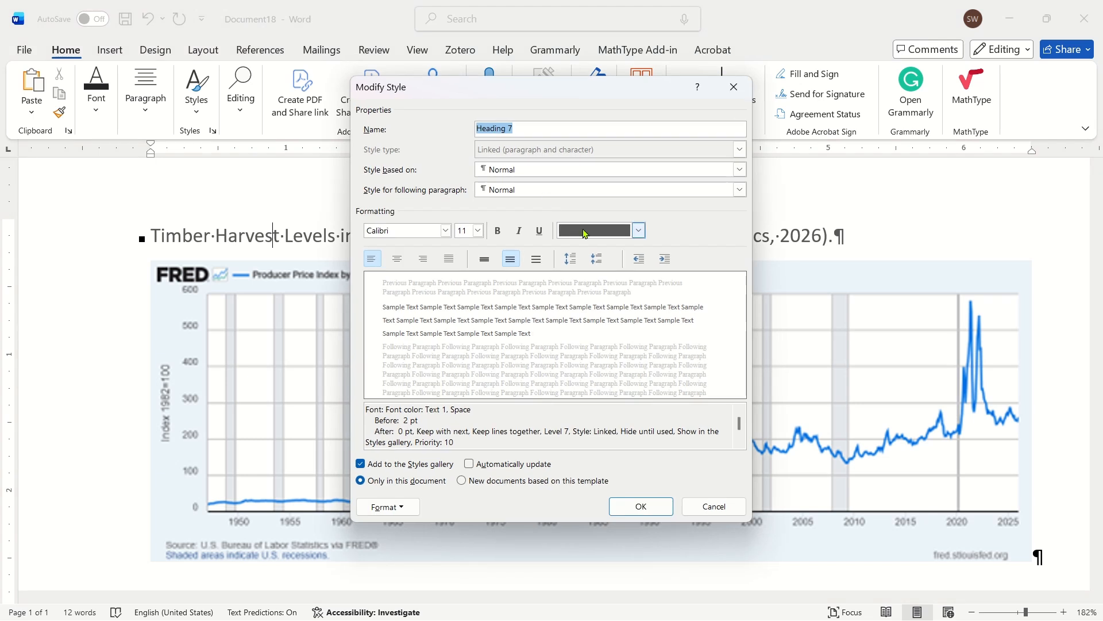
pyautogui.click(401, 508)
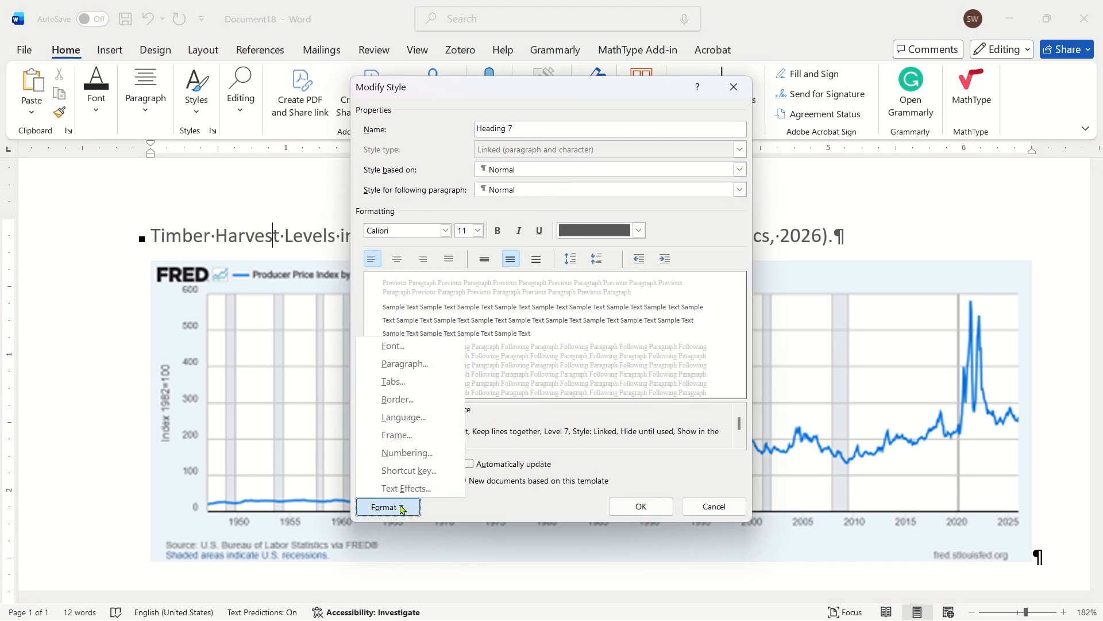
pyautogui.click(439, 457)
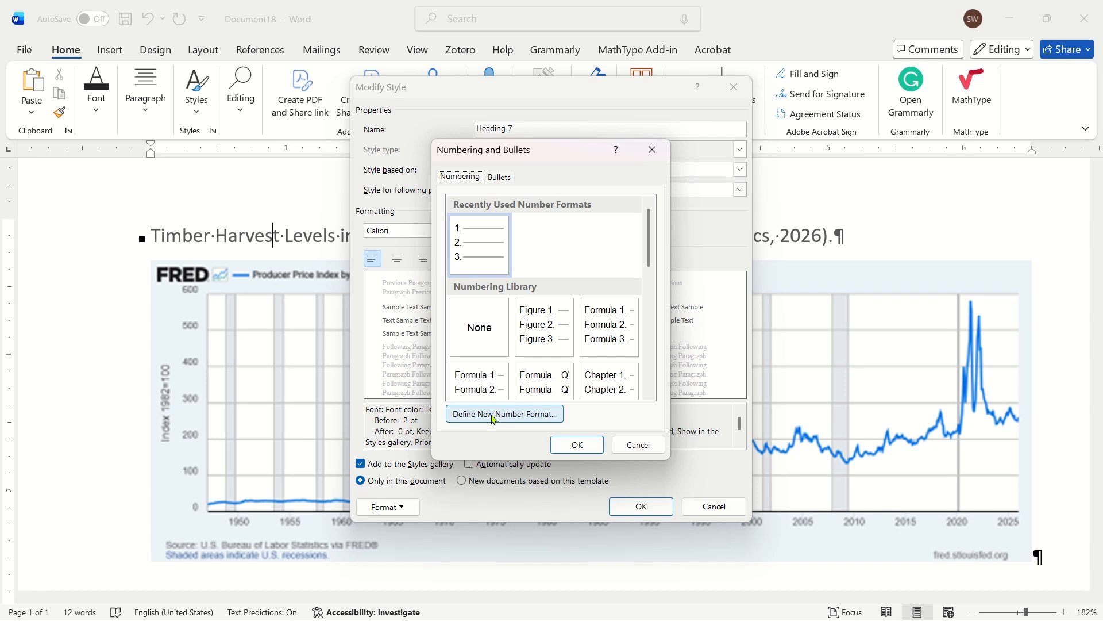
pyautogui.click(452, 177)
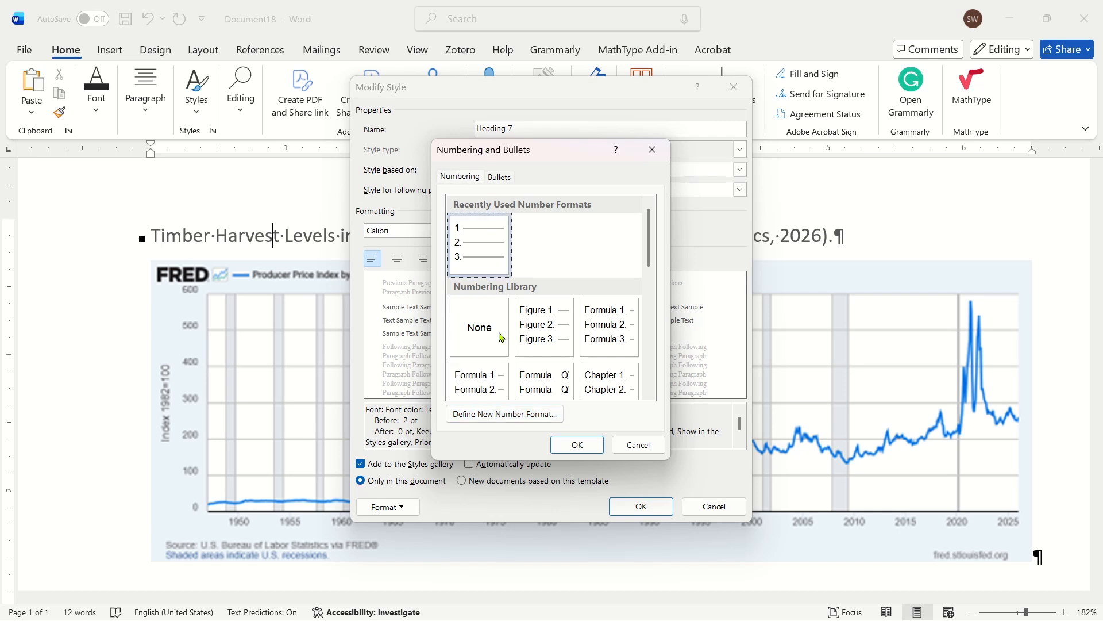
# - Define the number format "Figure 1." with the 1, 2, 3 number style and assign it to the Heading 7 style
pyautogui.click(506, 419)
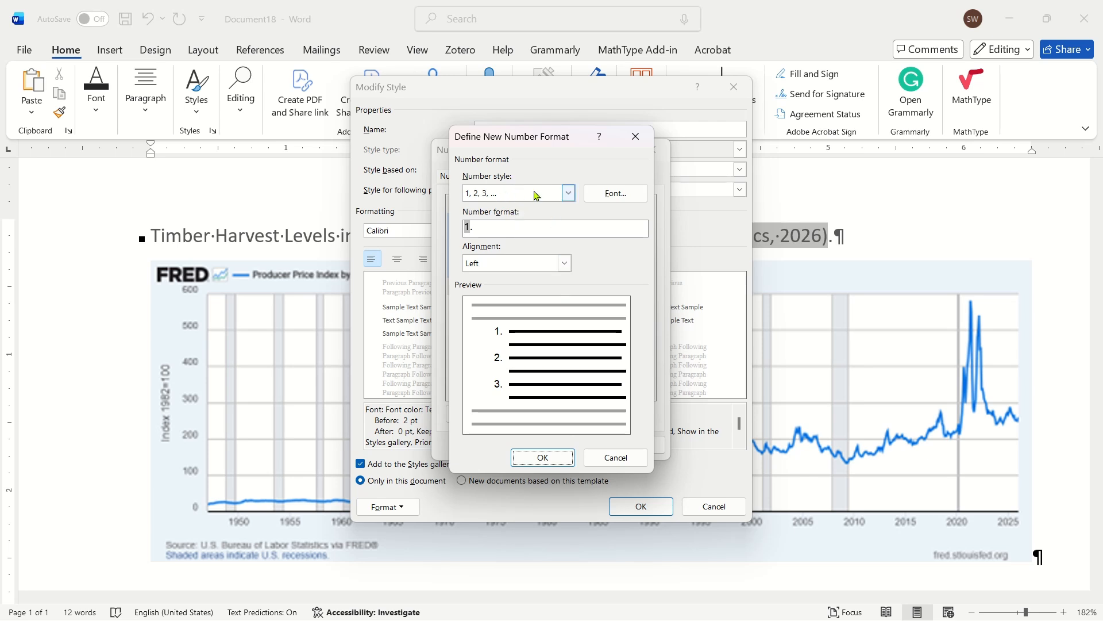
pyautogui.click(568, 193)
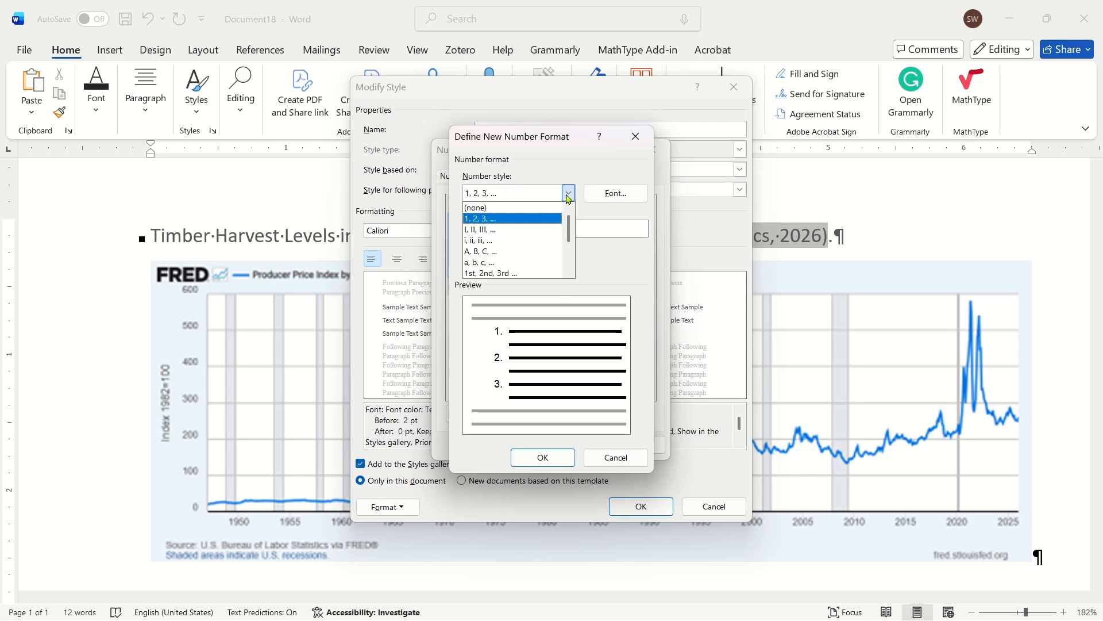
pyautogui.click(569, 196)
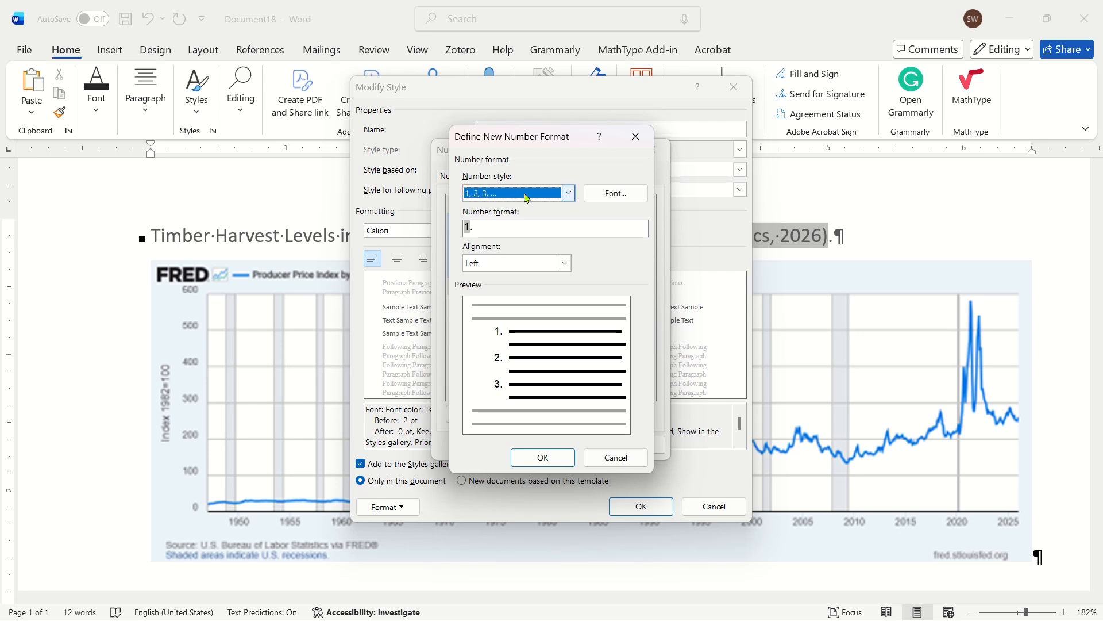
pyautogui.click(526, 233)
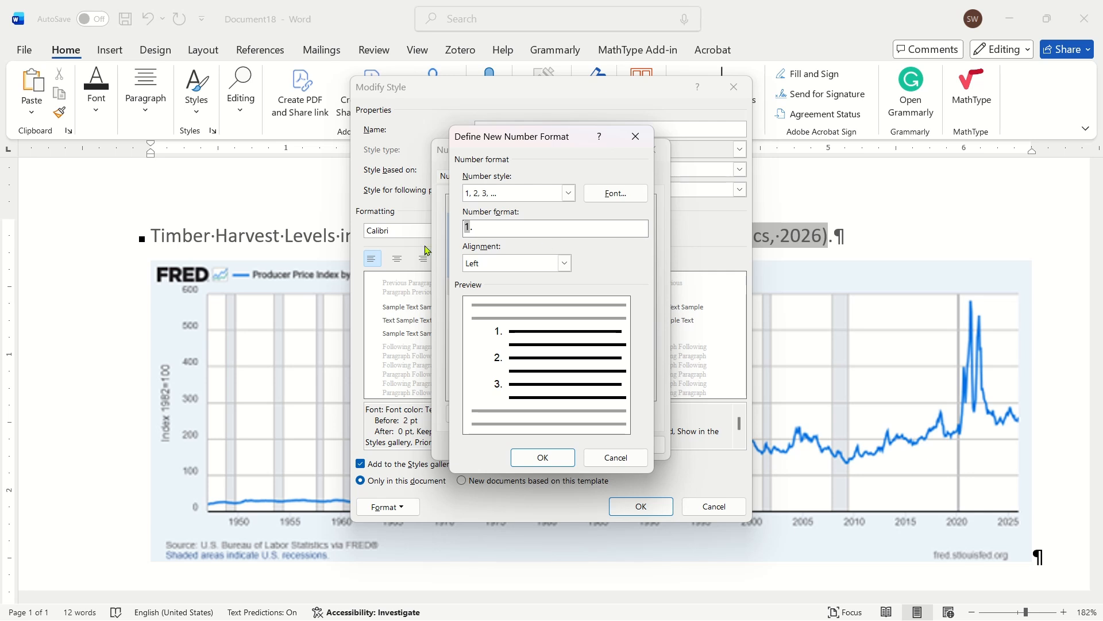
pyautogui.write('Figu')
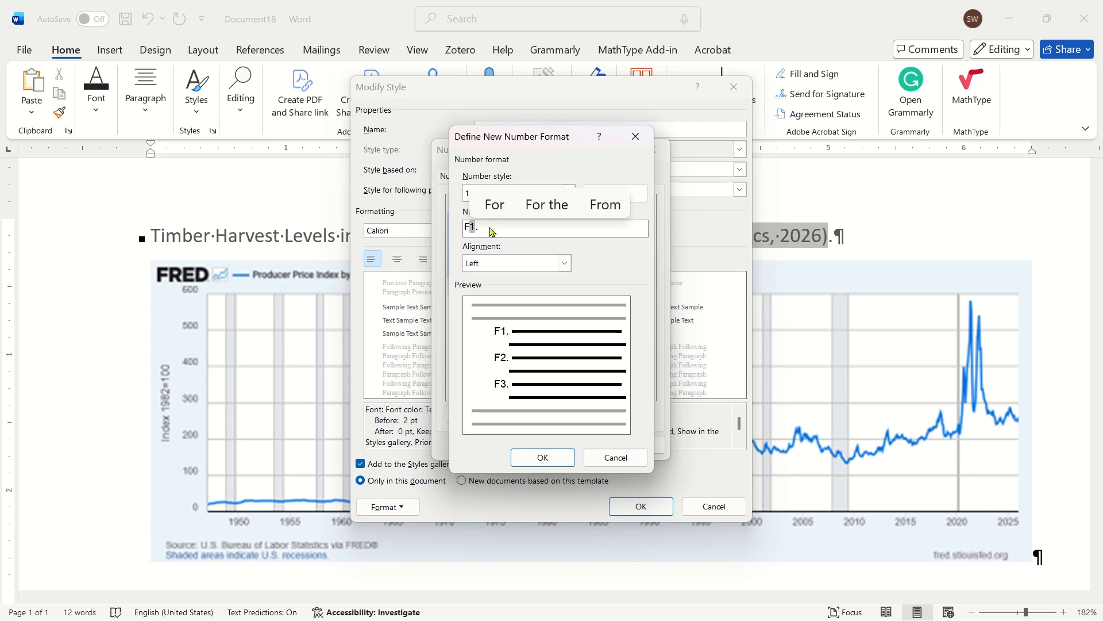
pyautogui.write('re')
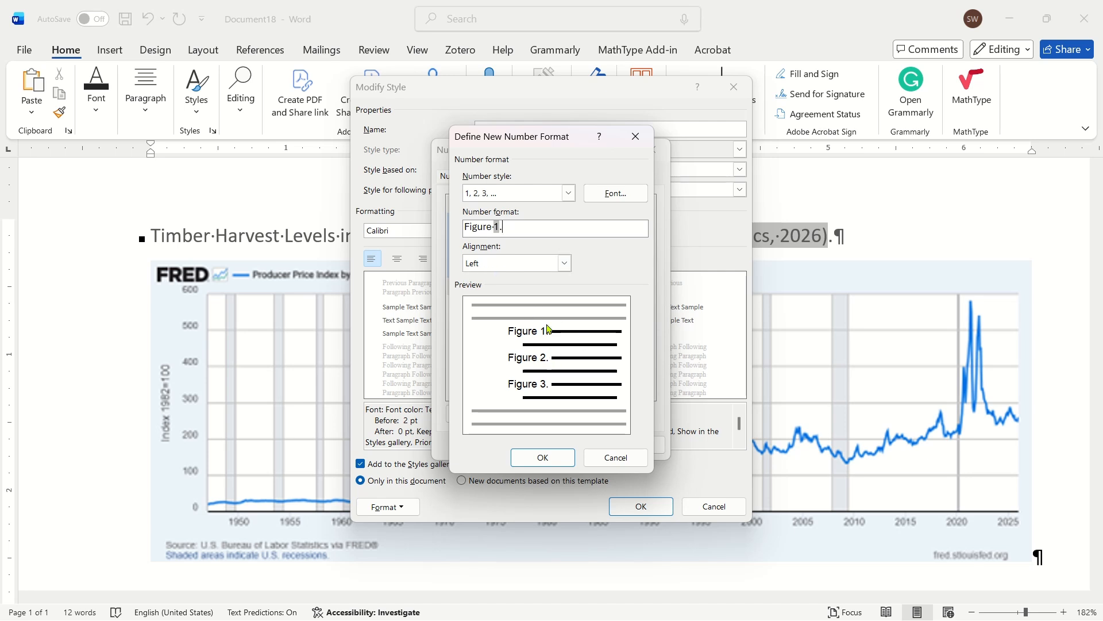
pyautogui.click(552, 457)
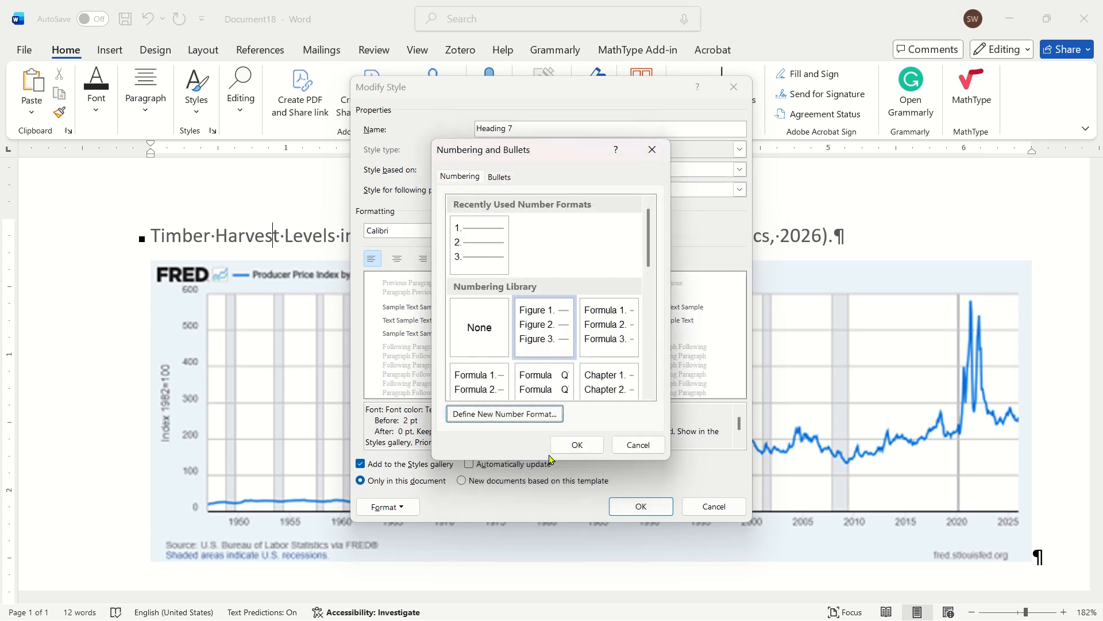
pyautogui.click(537, 335)
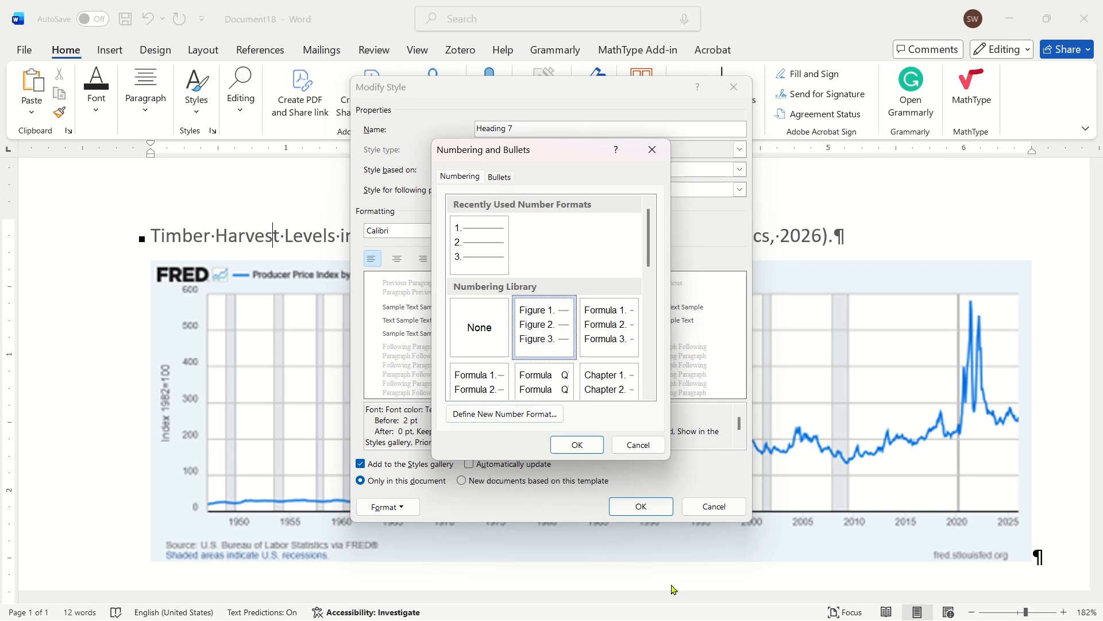
pyautogui.click(576, 445)
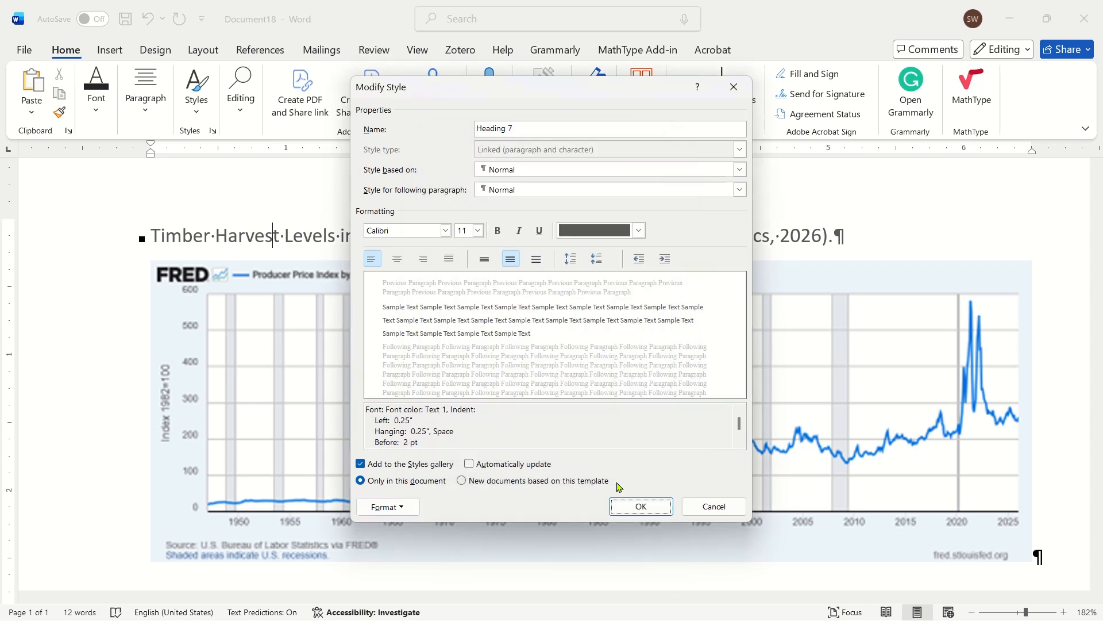
# - Apply the modified Heading 7 style and check the automatic number, title text and citation above the graph
pyautogui.click(642, 506)
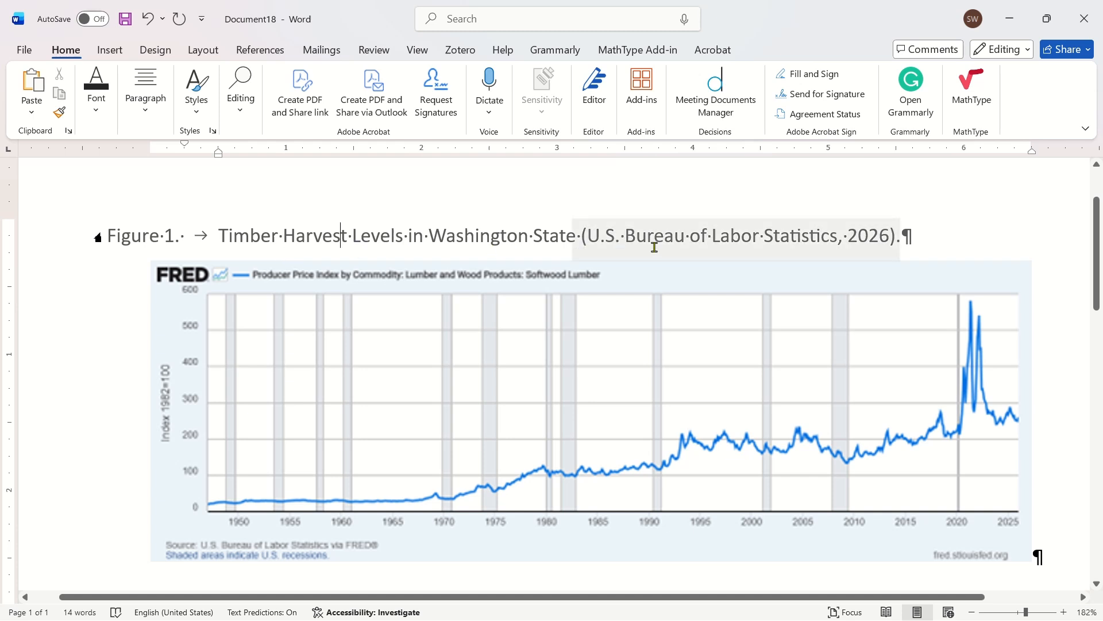
pyautogui.click(147, 235)
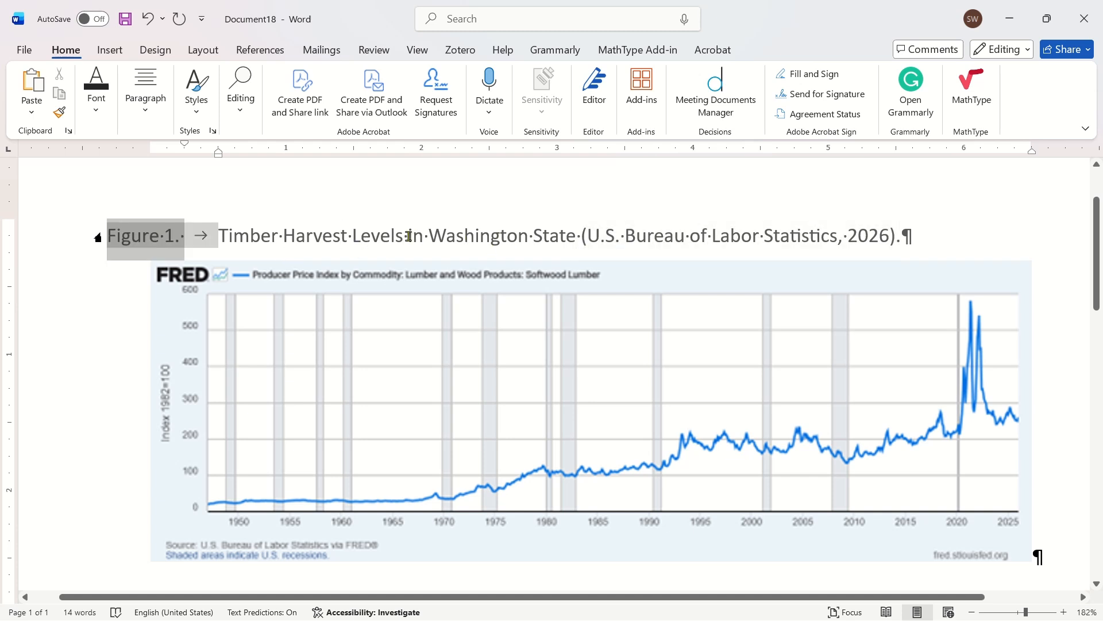
pyautogui.click(332, 235)
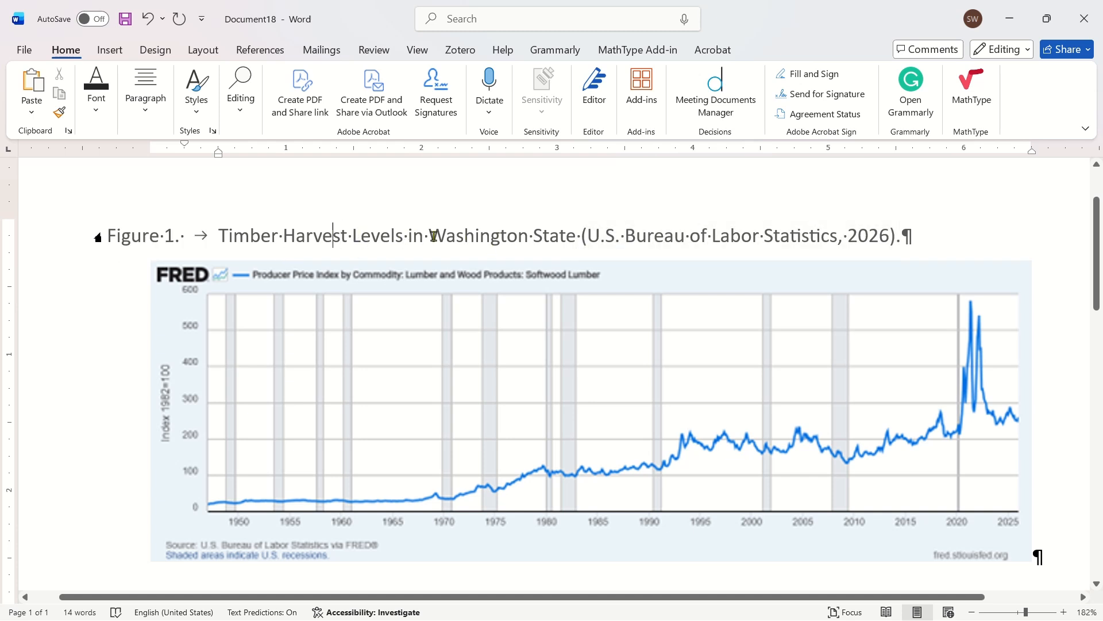
pyautogui.click(621, 232)
pyautogui.click(274, 235)
pyautogui.click(126, 235)
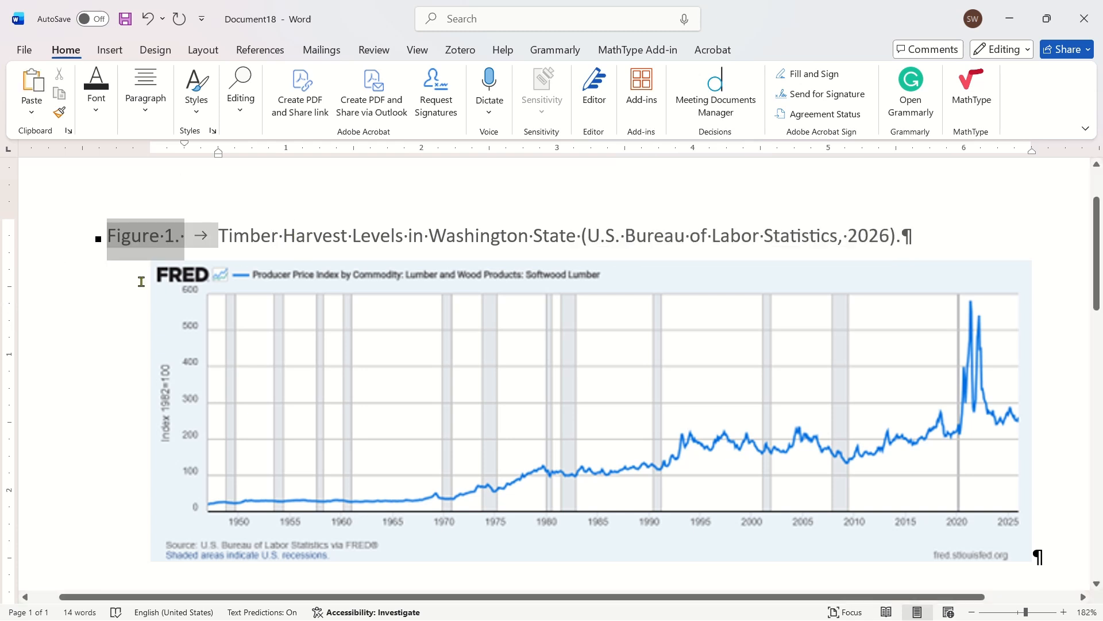
pyautogui.click(268, 233)
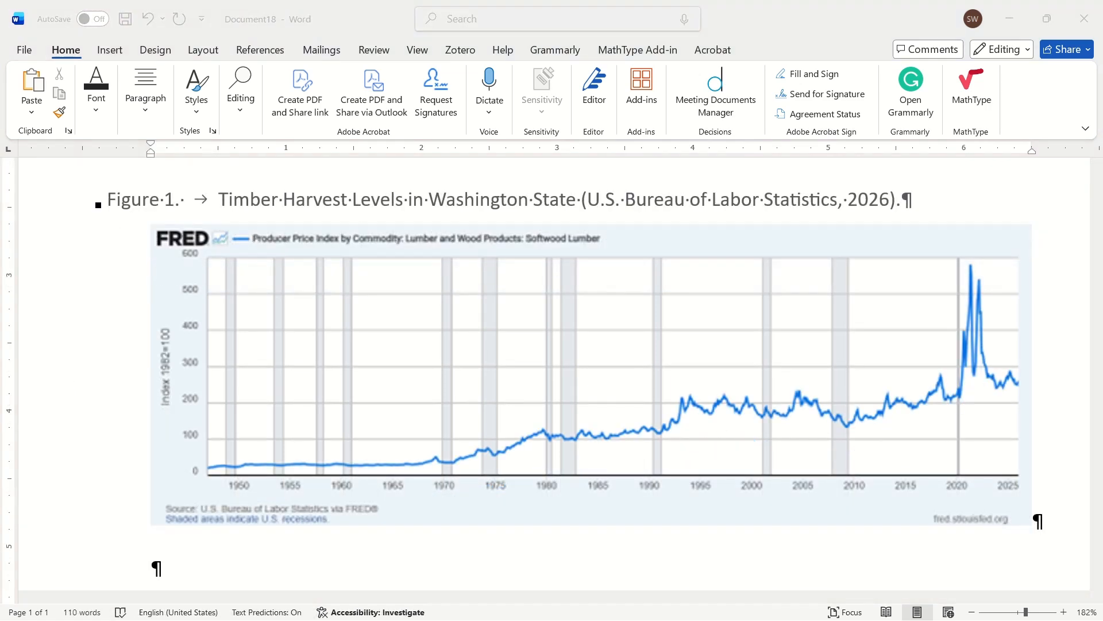
# - Delete the manually typed "Figure 1" inside the parentheses after "over the past decade" in the paragraph above the graph
pyautogui.click(391, 207)
pyautogui.scroll(3, 389, 207)
pyautogui.scroll(3, 404, 238)
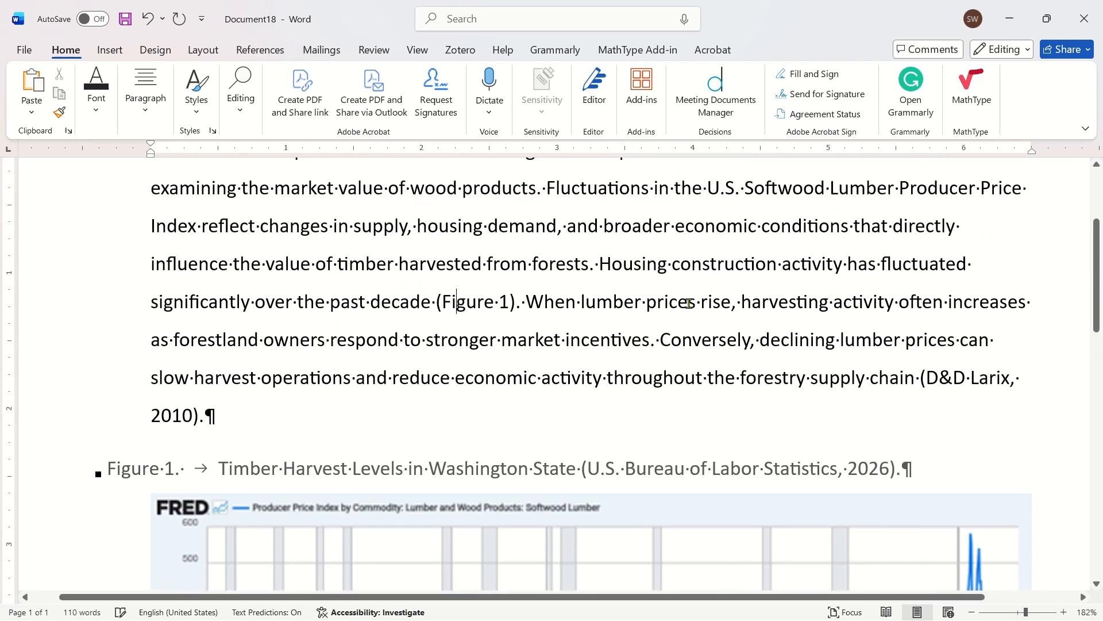
pyautogui.doubleClick(472, 302)
pyautogui.hotkey('shift', 'Right')
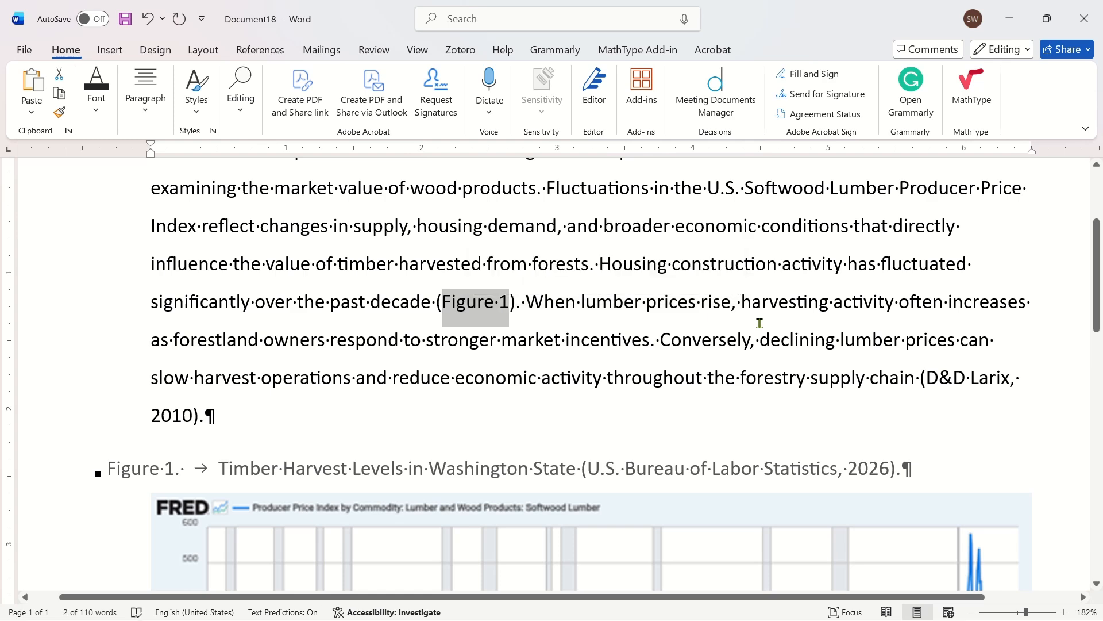
pyautogui.scroll(-3, 759, 323)
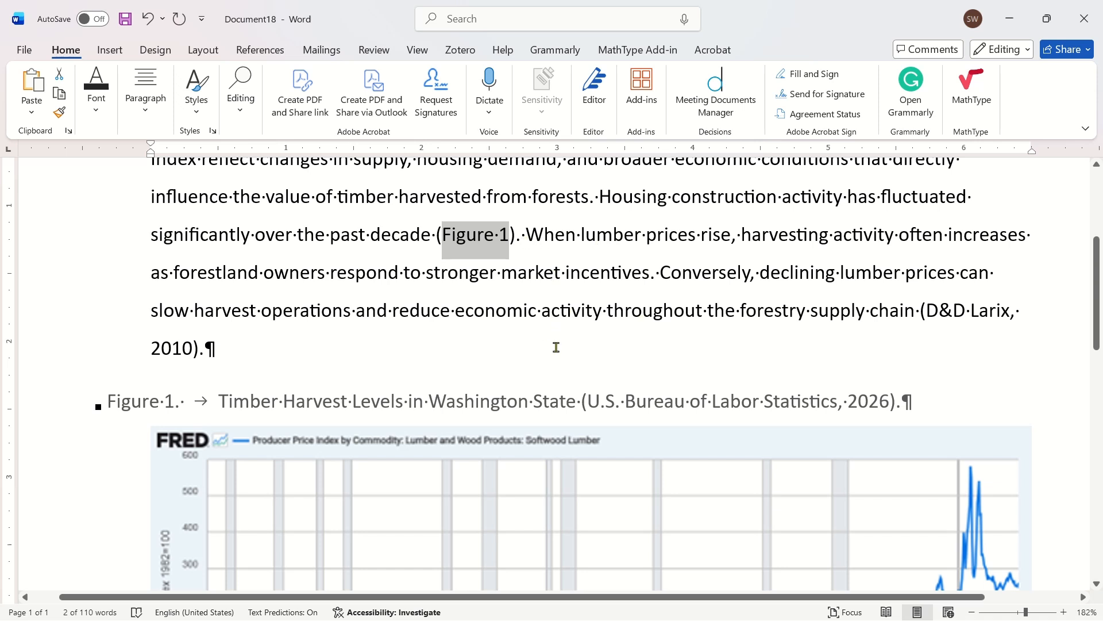
pyautogui.press('Delete')
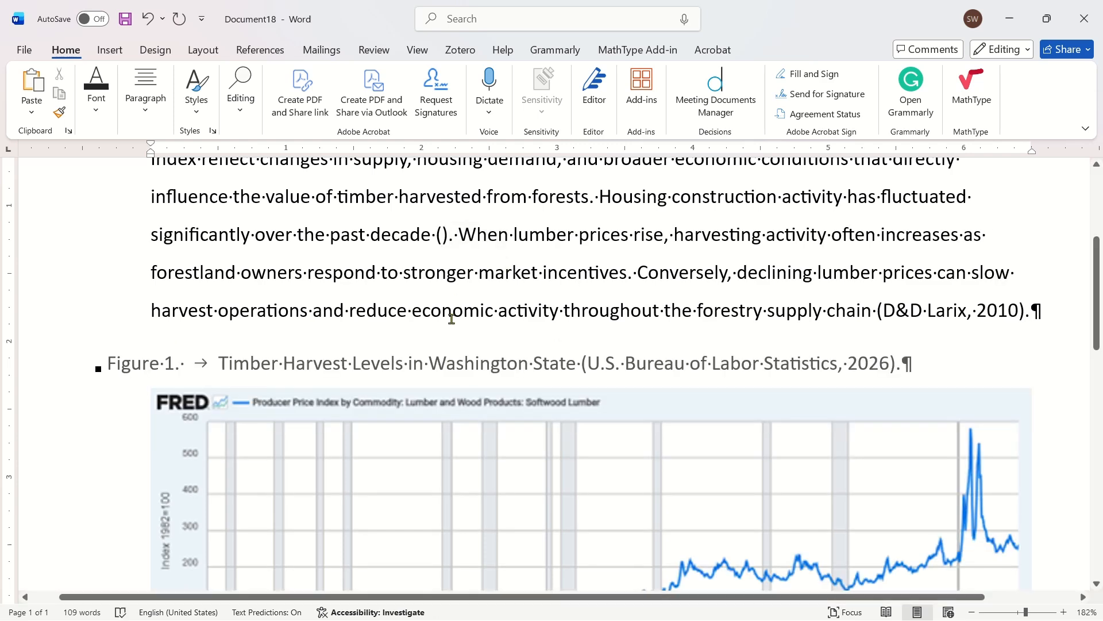
# - Insert a hyperlinked cross-reference to the paragraph number of the Figure 1 numbered item inside the empty parentheses
pyautogui.click(279, 52)
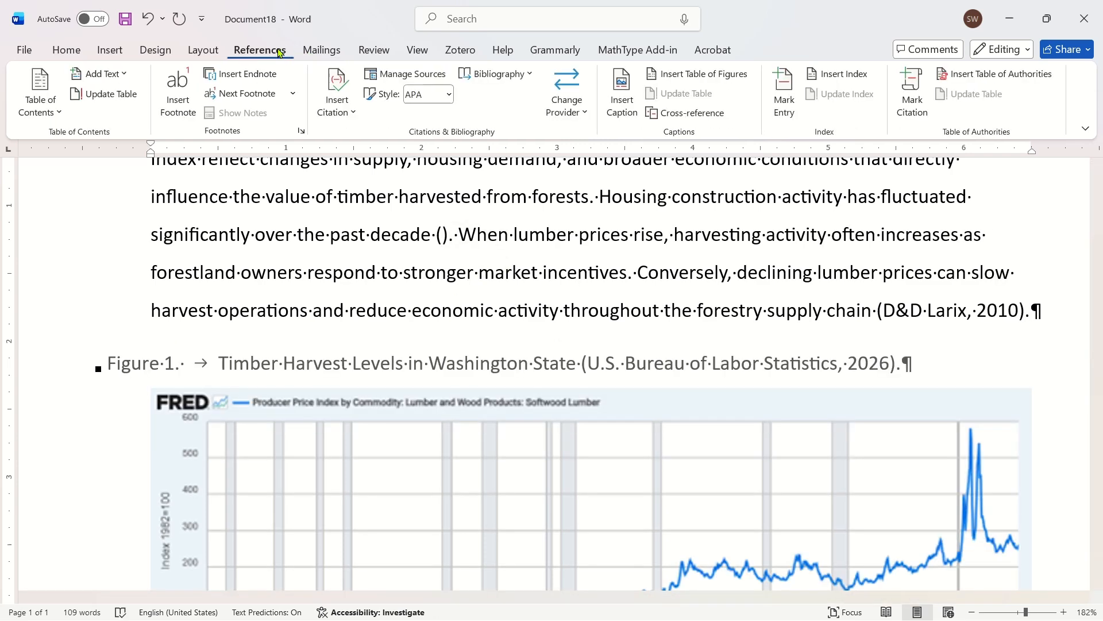
pyautogui.click(701, 115)
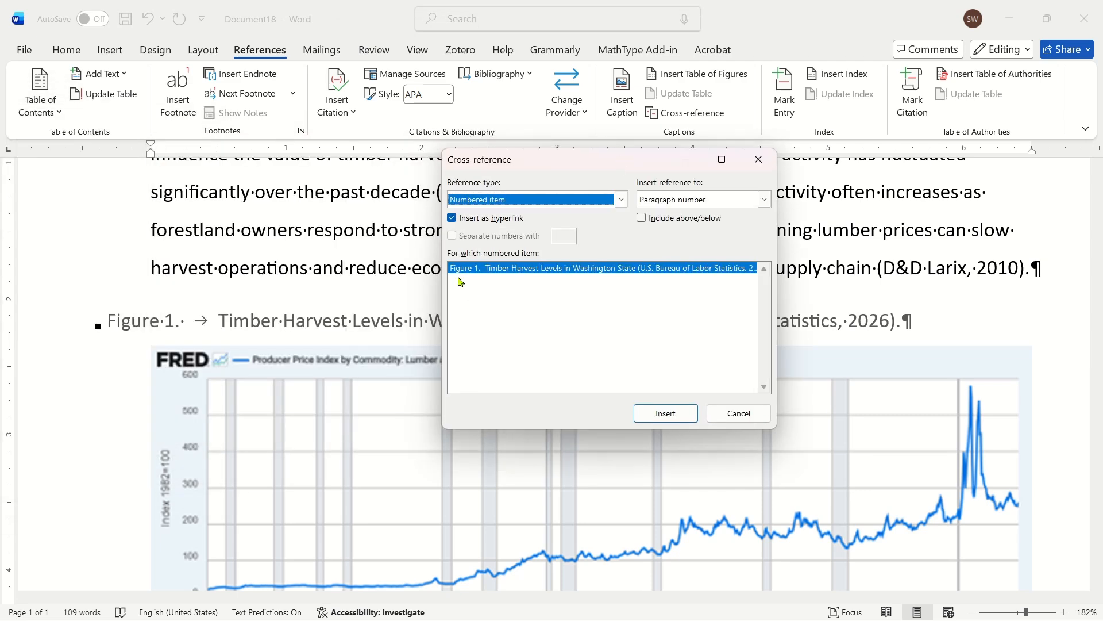
pyautogui.click(472, 270)
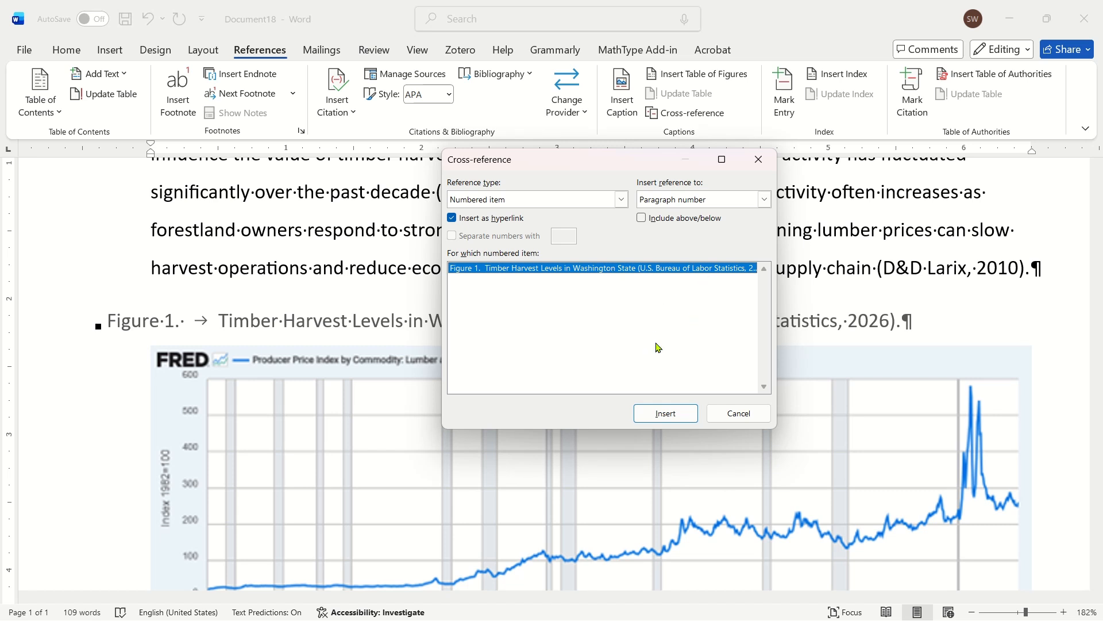
pyautogui.click(665, 413)
pyautogui.click(737, 419)
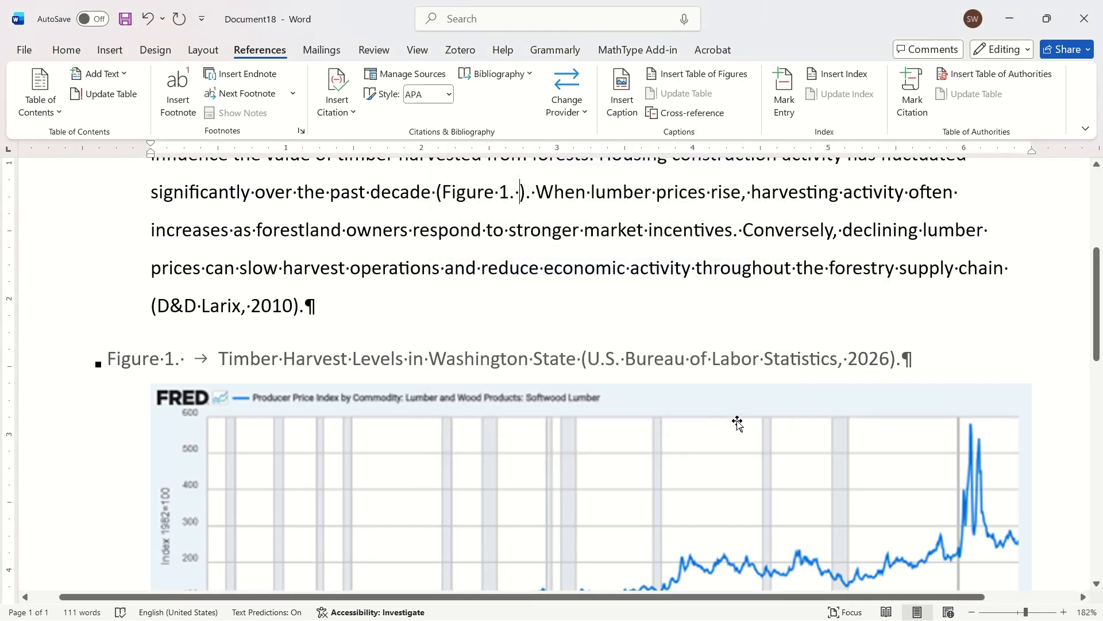
# - Examine the cross-reference field in the paragraph and compare it with the automatic figure number in the title
pyautogui.click(466, 192)
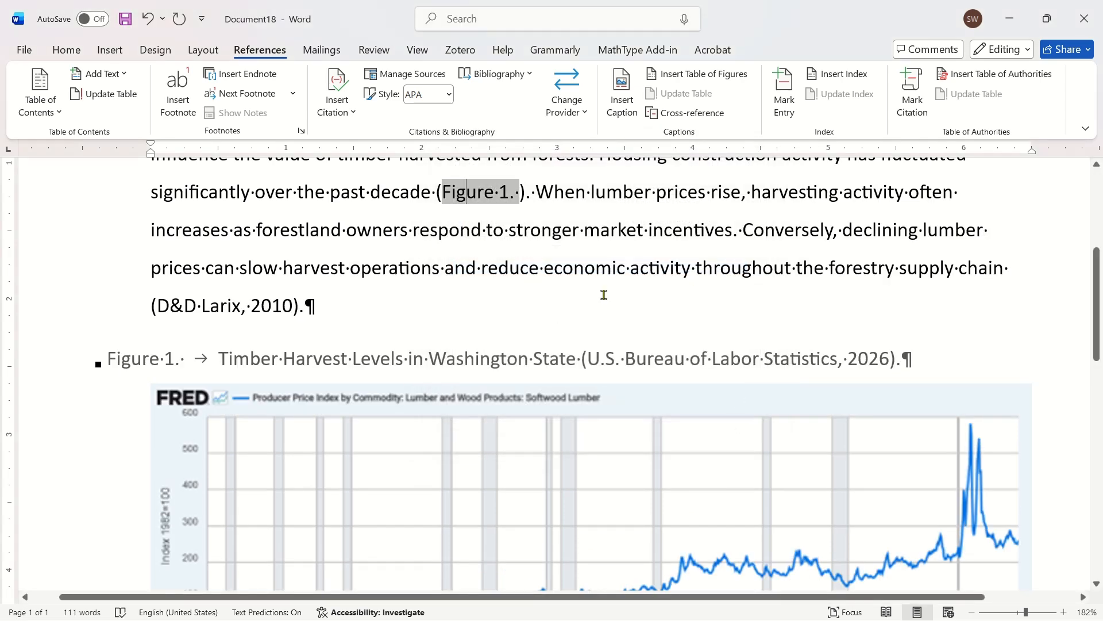
pyautogui.click(577, 257)
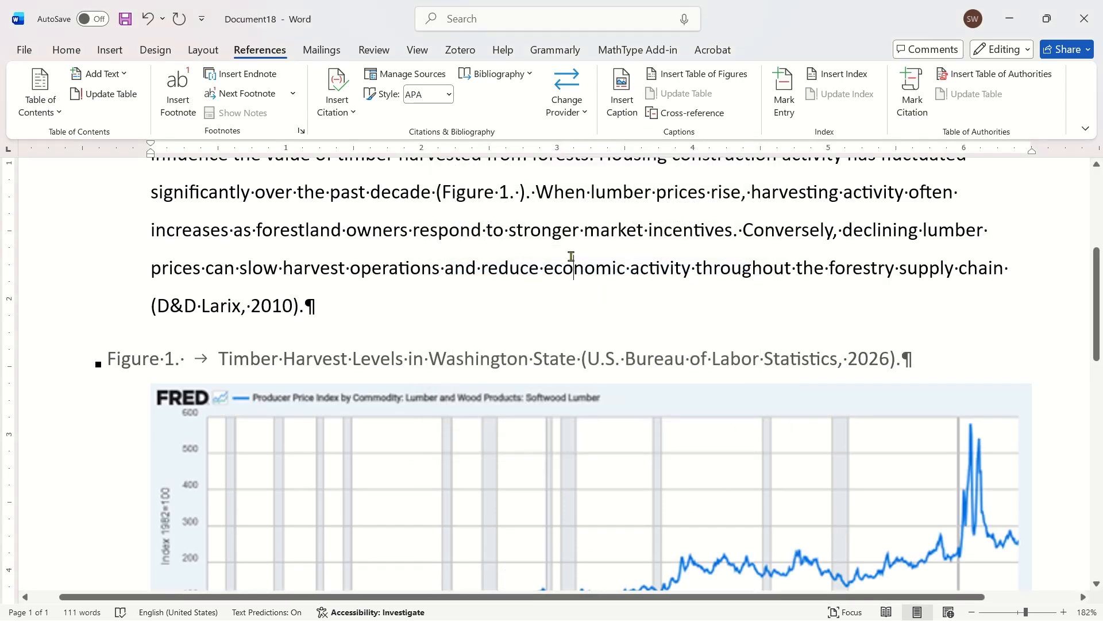
pyautogui.scroll(2, 536, 263)
pyautogui.click(508, 269)
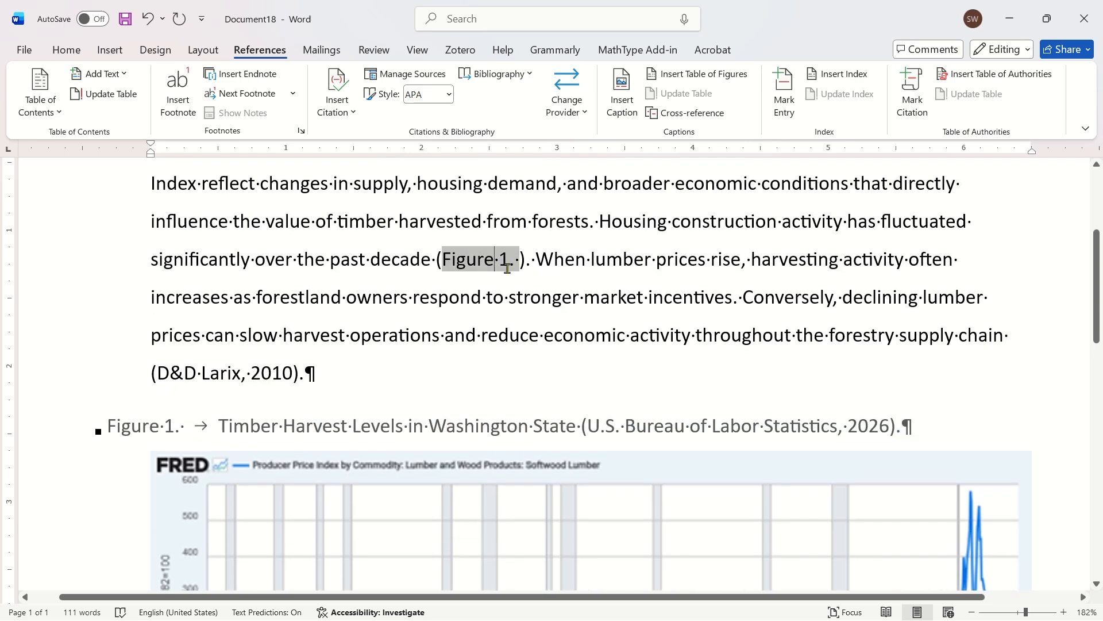
pyautogui.click(585, 259)
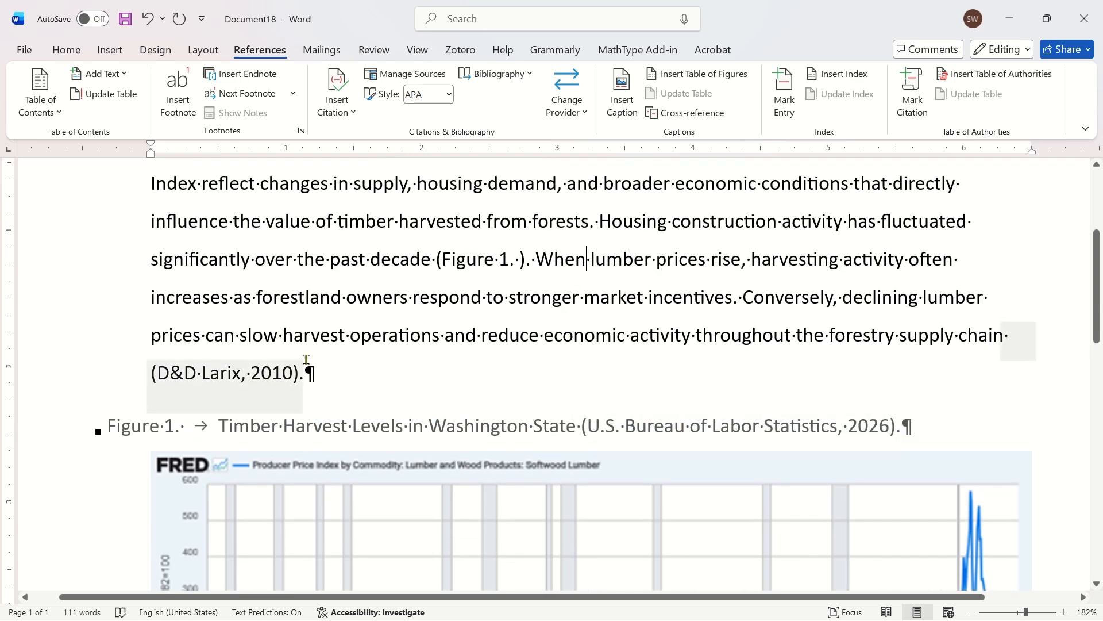
pyautogui.click(465, 257)
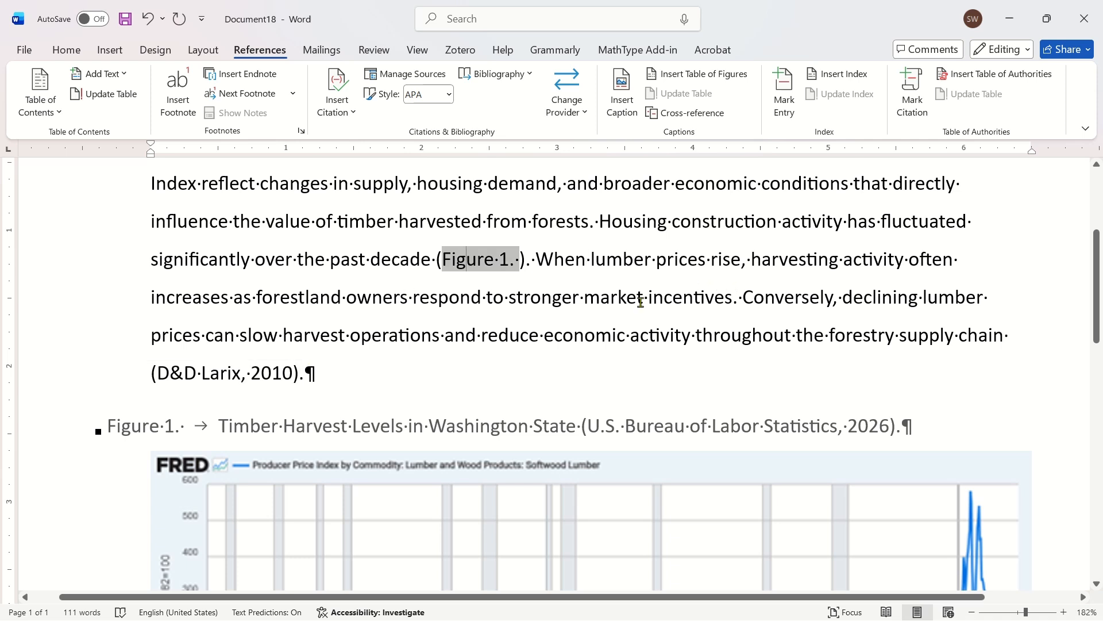
pyautogui.click(573, 296)
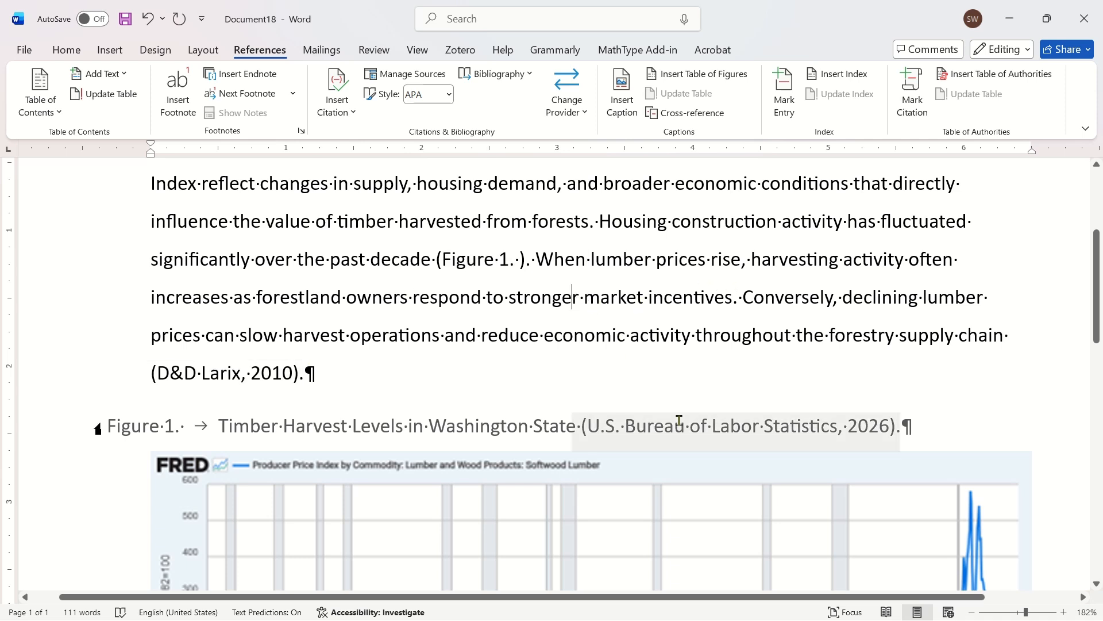
pyautogui.click(125, 432)
pyautogui.click(315, 436)
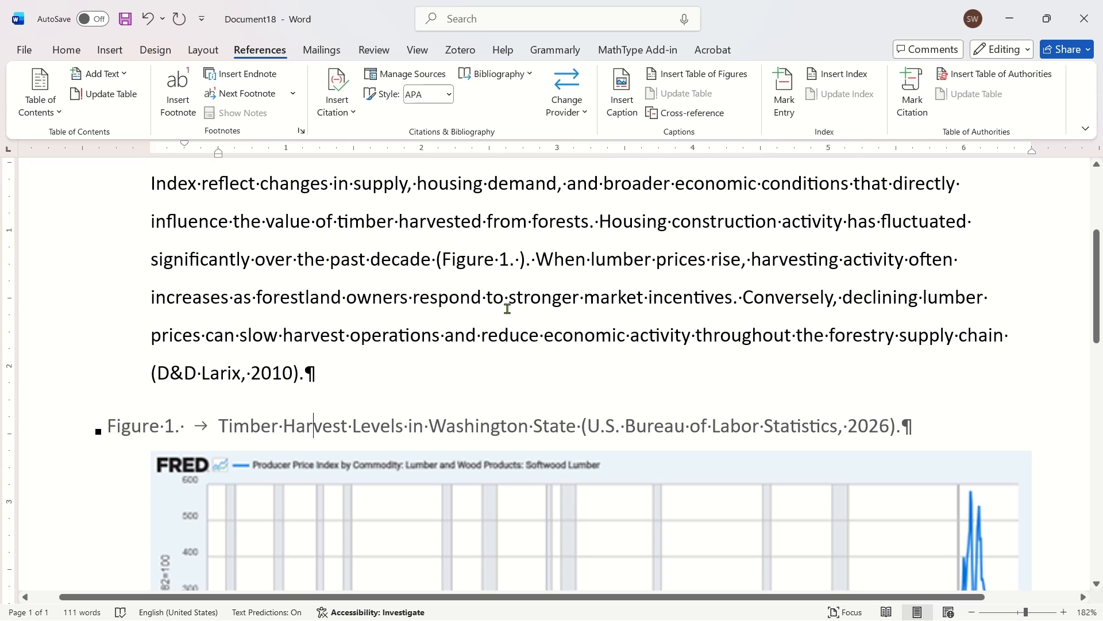
pyautogui.click(520, 258)
pyautogui.press('Left')
pyautogui.press('Right')
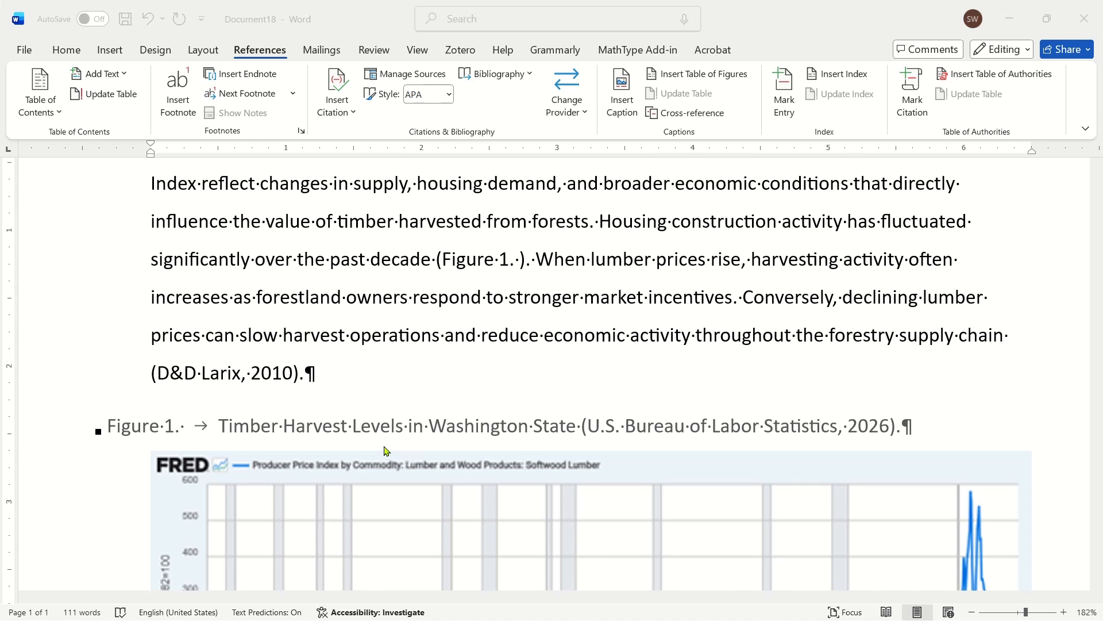
# - Review the figure's automatic number, title text, graph and the options of the U.S. Bureau of Labor Statistics citation
pyautogui.click(309, 425)
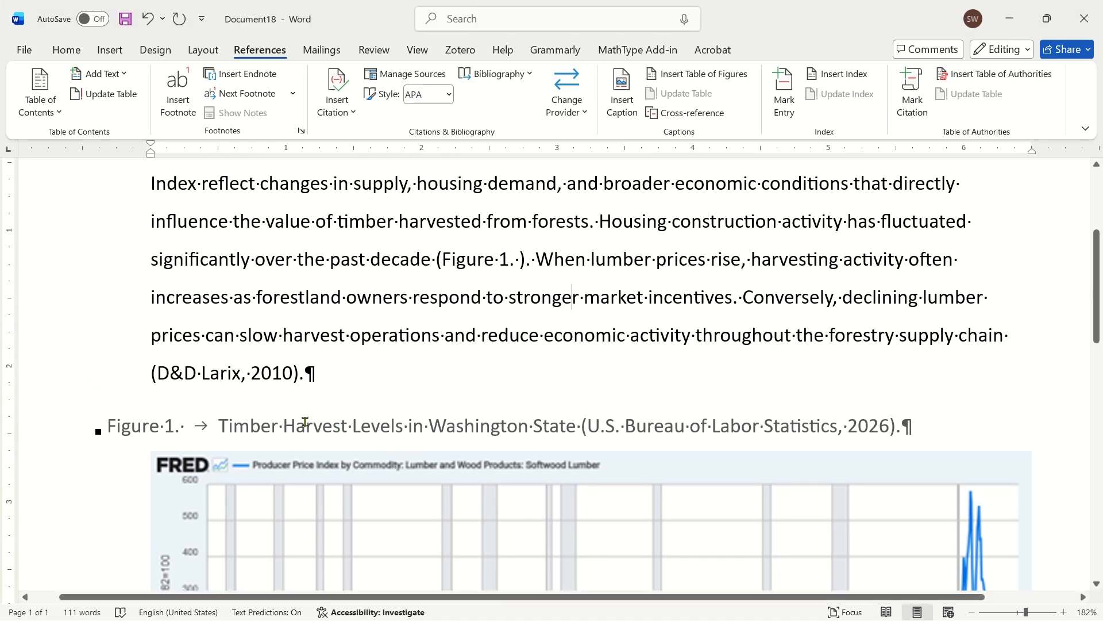
pyautogui.click(139, 424)
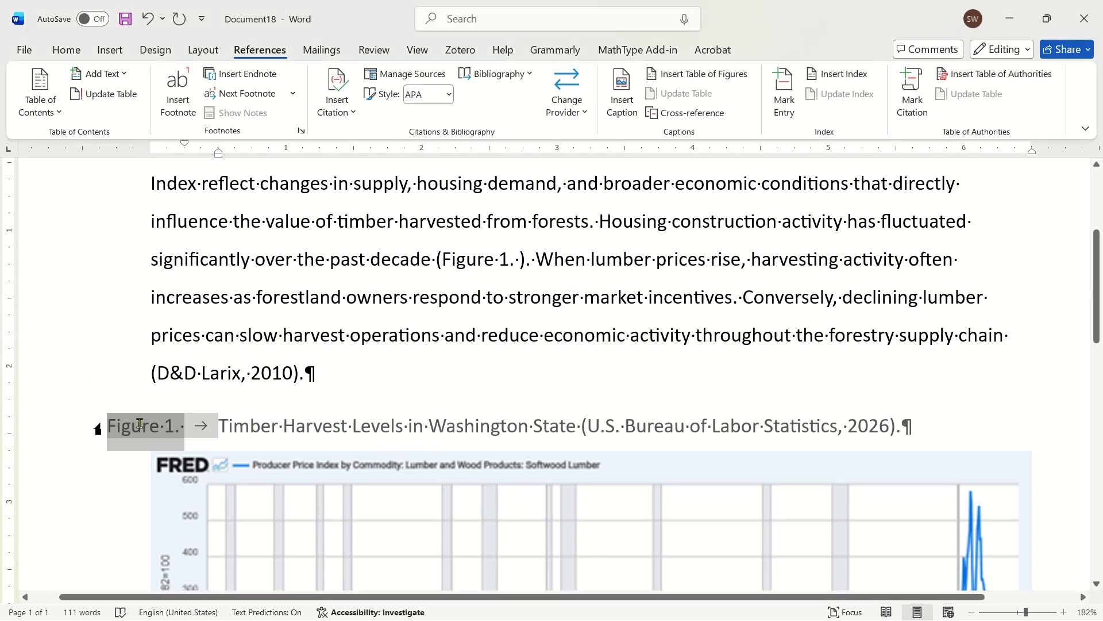
pyautogui.click(283, 426)
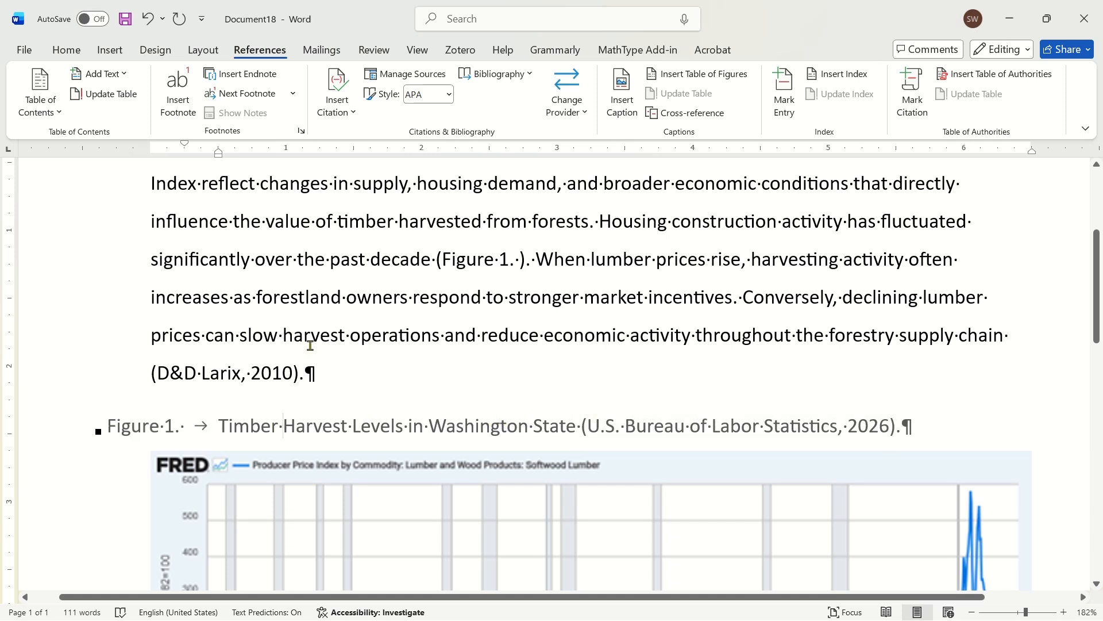
pyautogui.click(247, 338)
pyautogui.click(820, 517)
pyautogui.click(1051, 461)
pyautogui.click(300, 428)
pyautogui.click(647, 430)
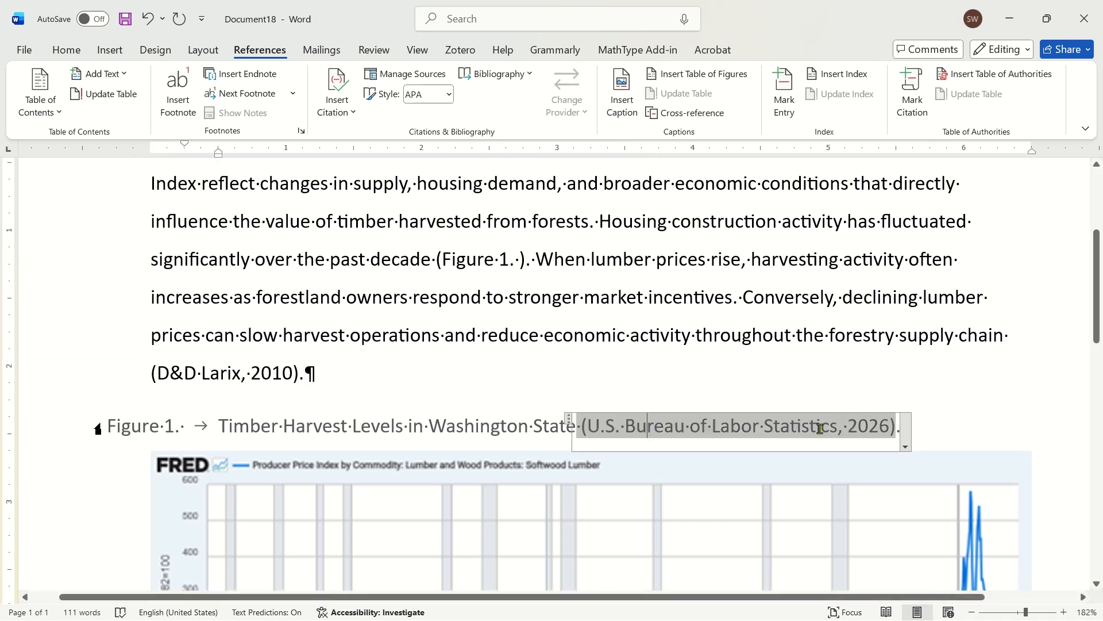
pyautogui.click(905, 446)
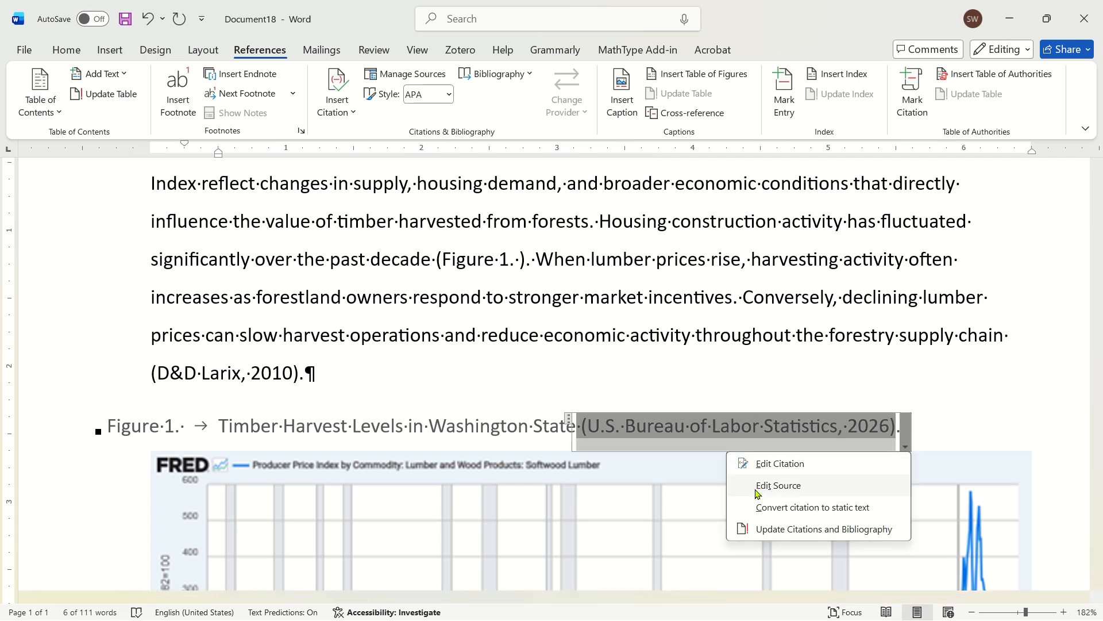
pyautogui.click(676, 313)
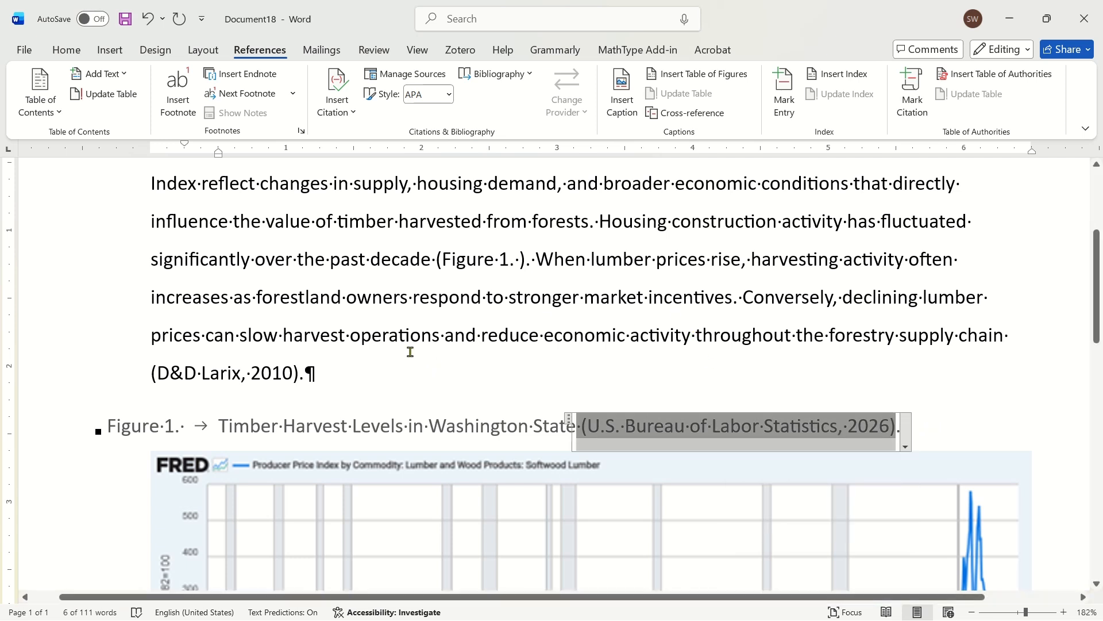
# - Reapply the numbered Heading 7 style to the title with its citation selected, and check the cross-reference in the paragraph
pyautogui.click(63, 47)
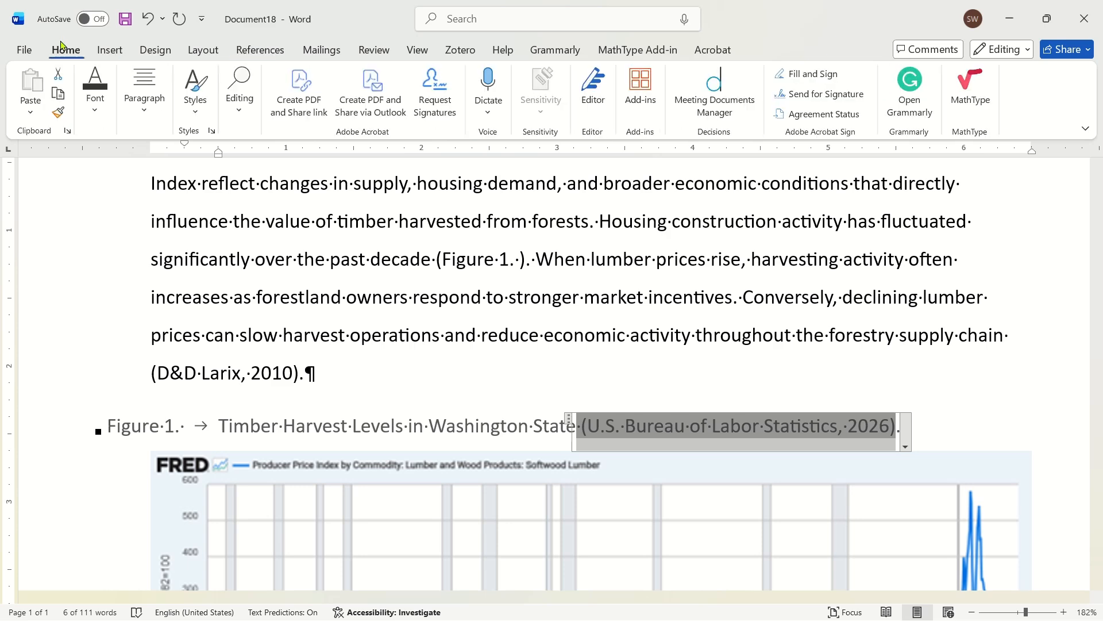
pyautogui.click(194, 111)
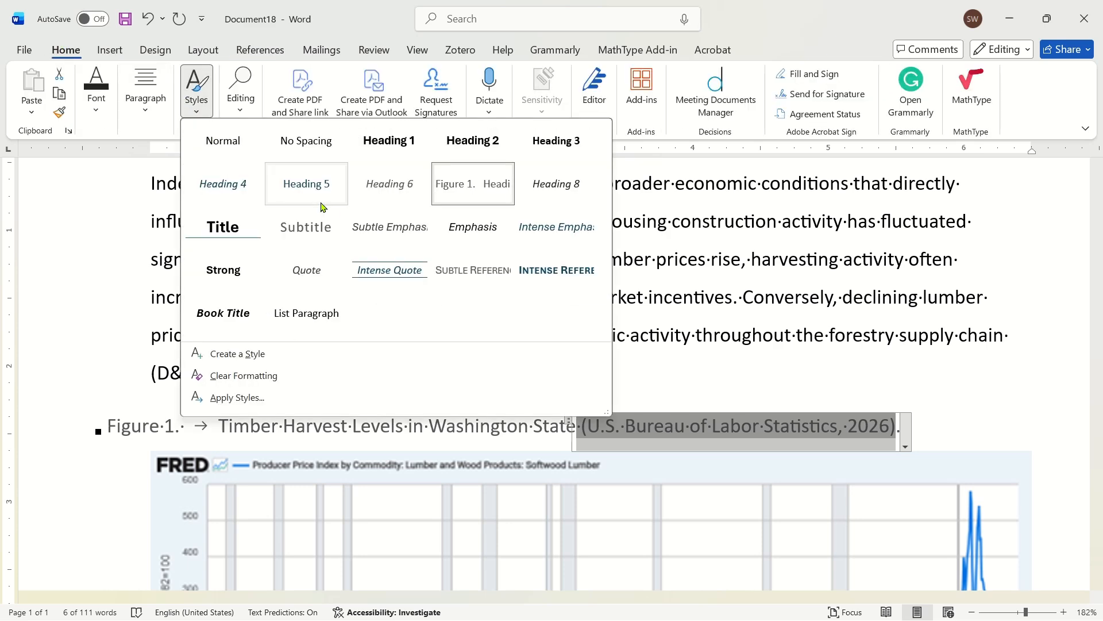
pyautogui.click(481, 187)
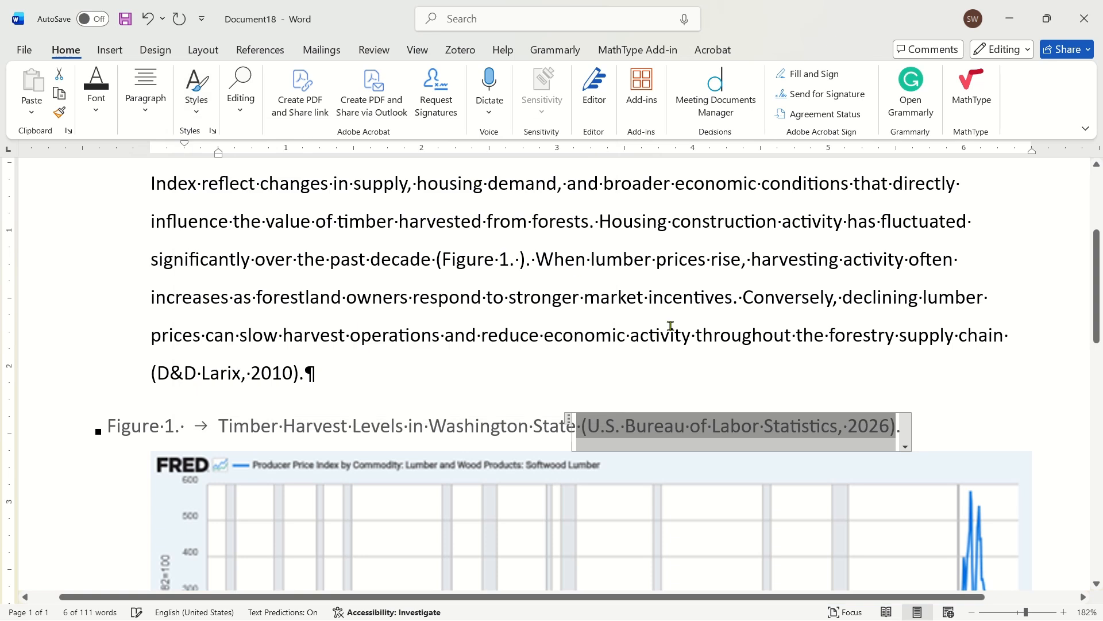
pyautogui.click(464, 254)
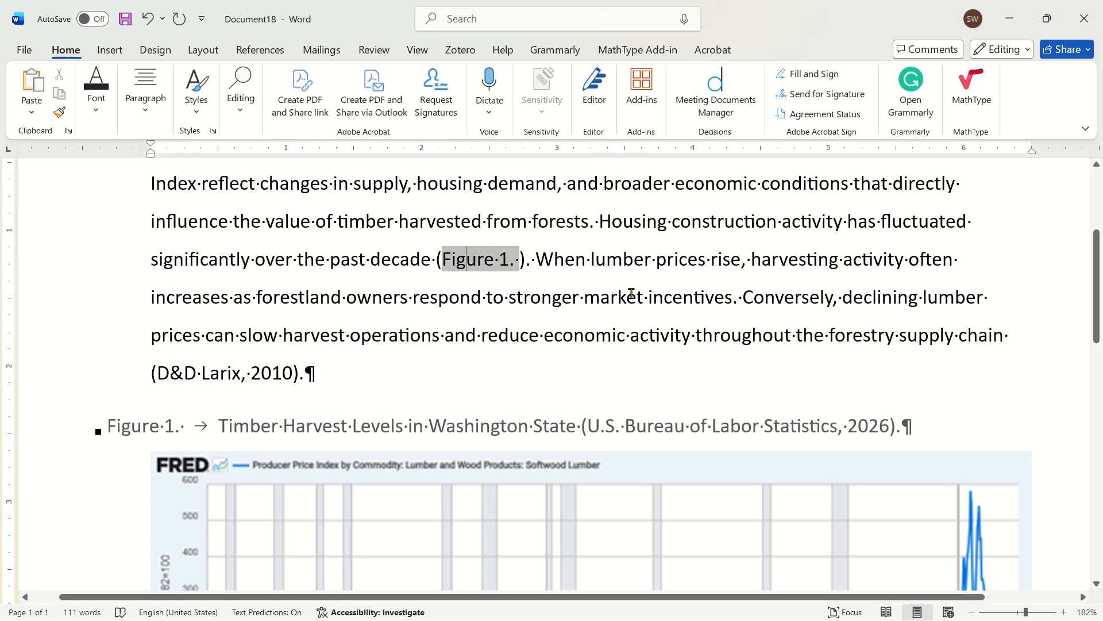
pyautogui.click(552, 261)
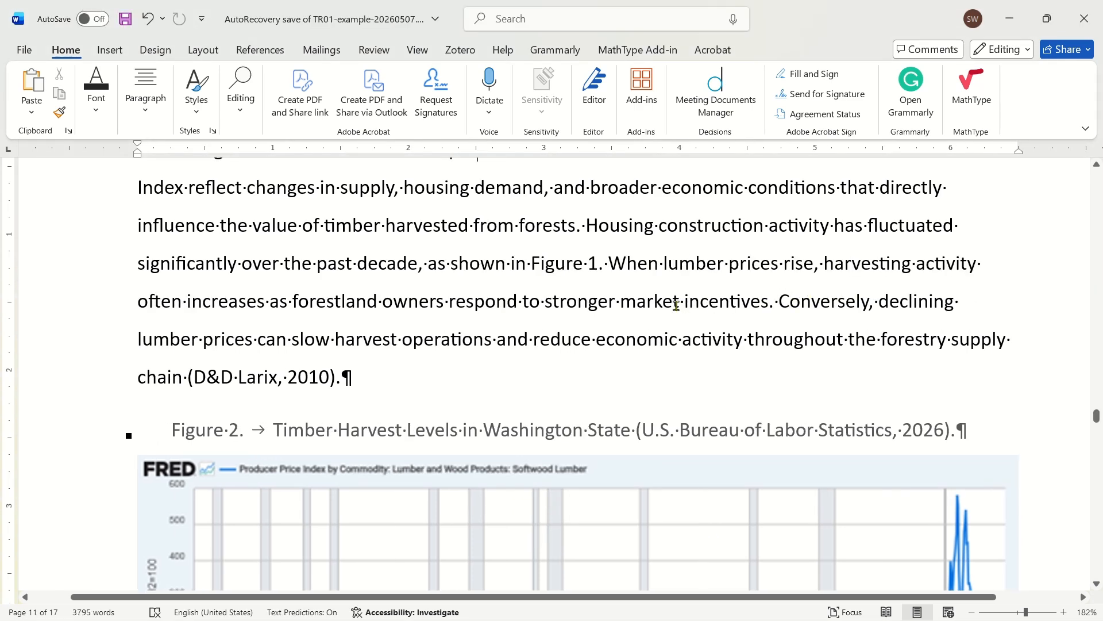
# - Look back through the preceding sections to the forest lands diagram and check its Figure 1 title and citation
pyautogui.scroll(10, 676, 305)
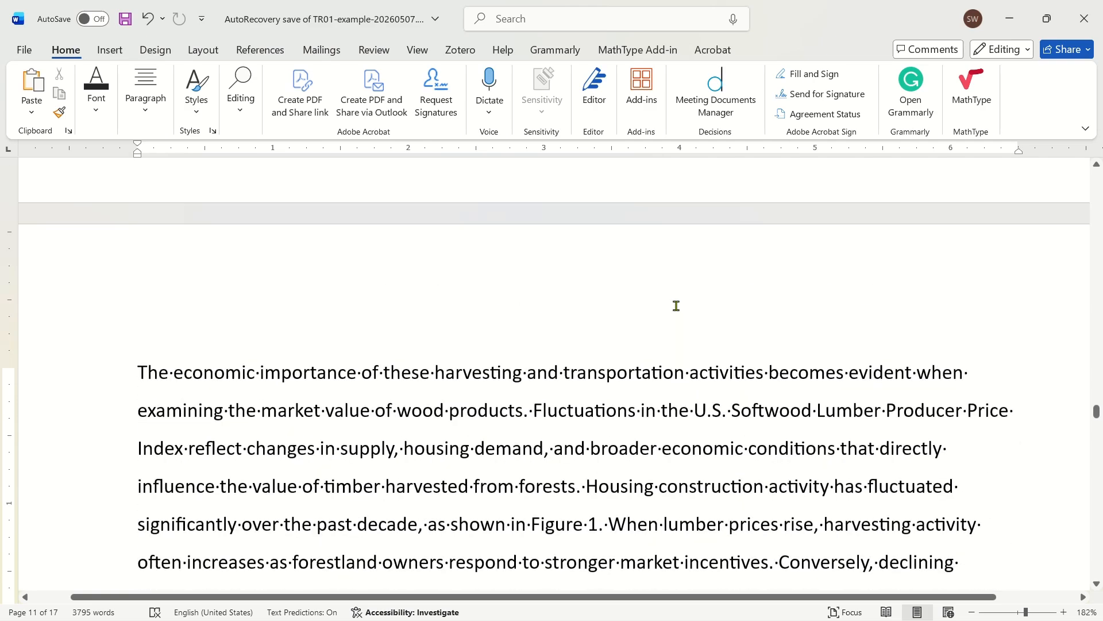
pyautogui.scroll(10, 670, 311)
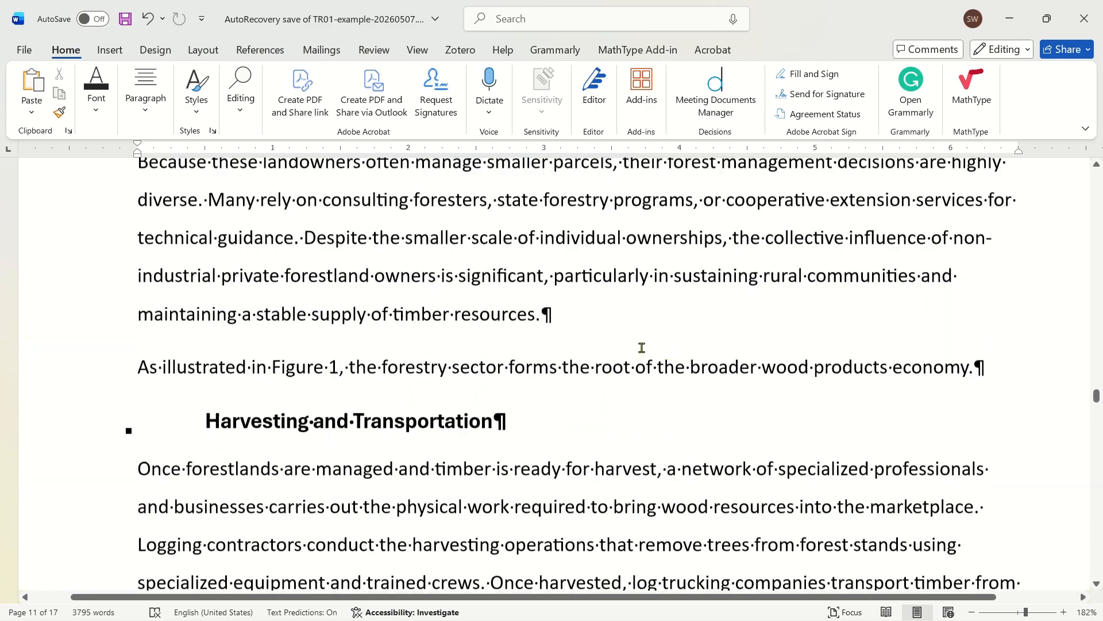
pyautogui.scroll(10, 634, 354)
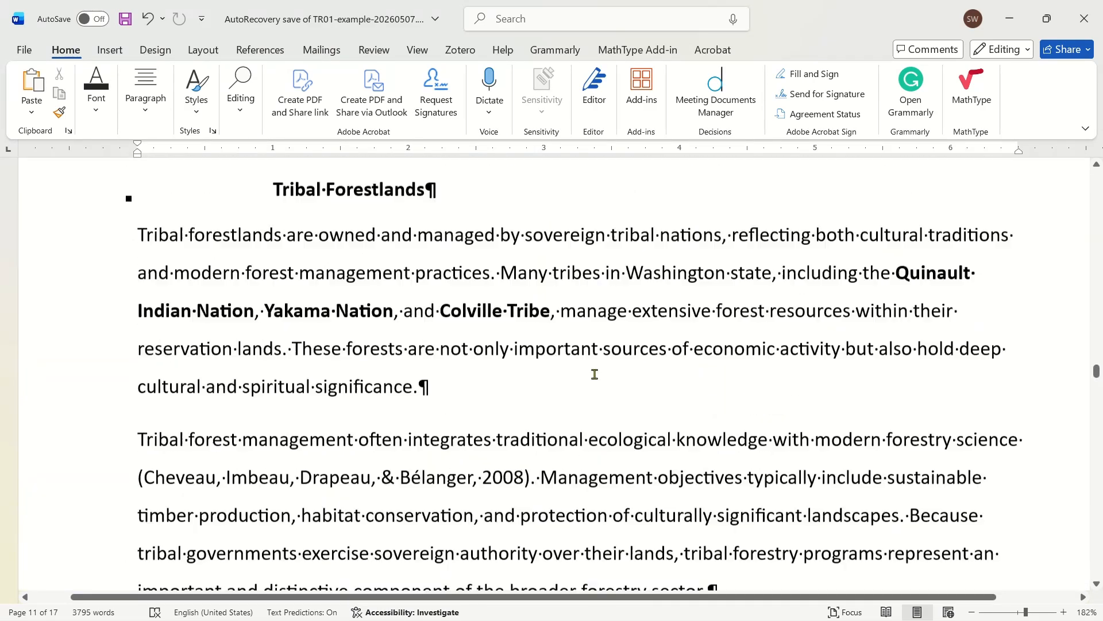
pyautogui.scroll(10, 564, 395)
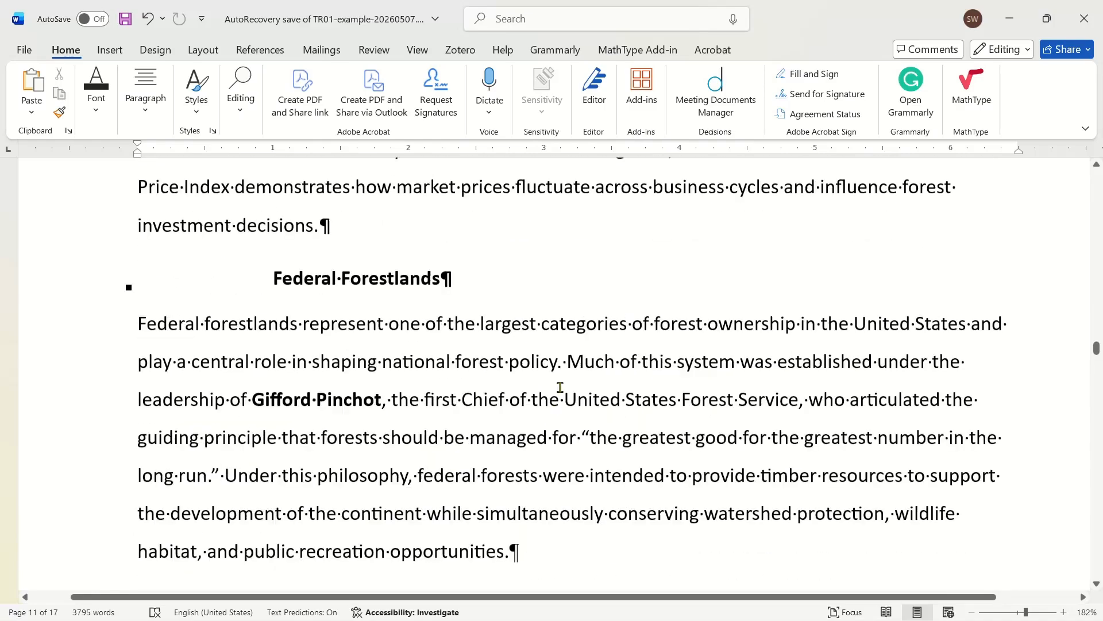
pyautogui.scroll(10, 560, 386)
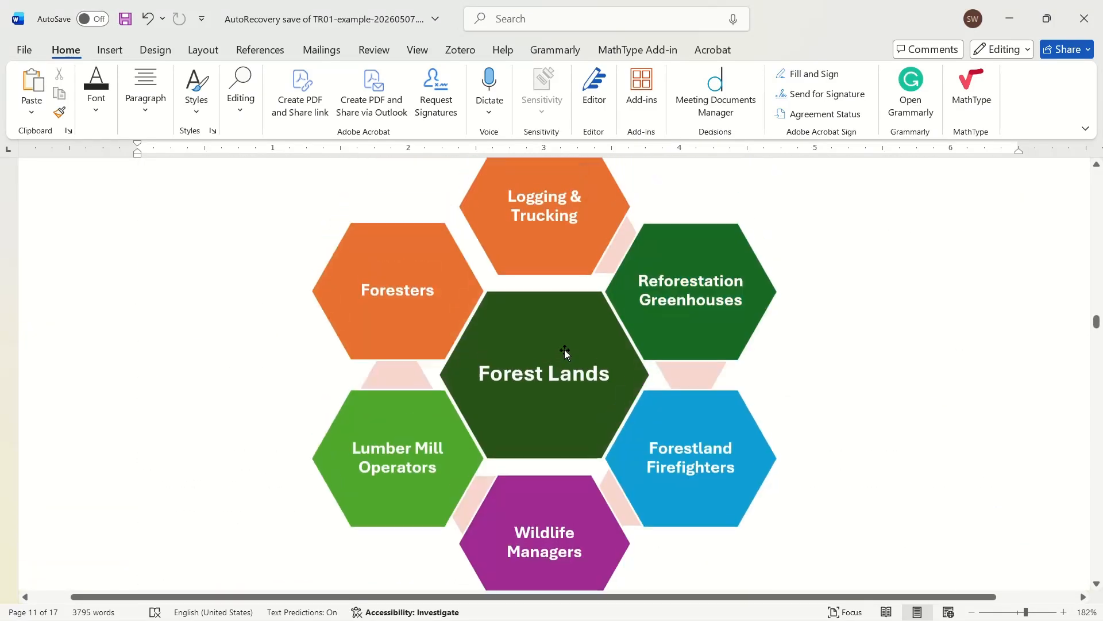
pyautogui.scroll(2, 642, 289)
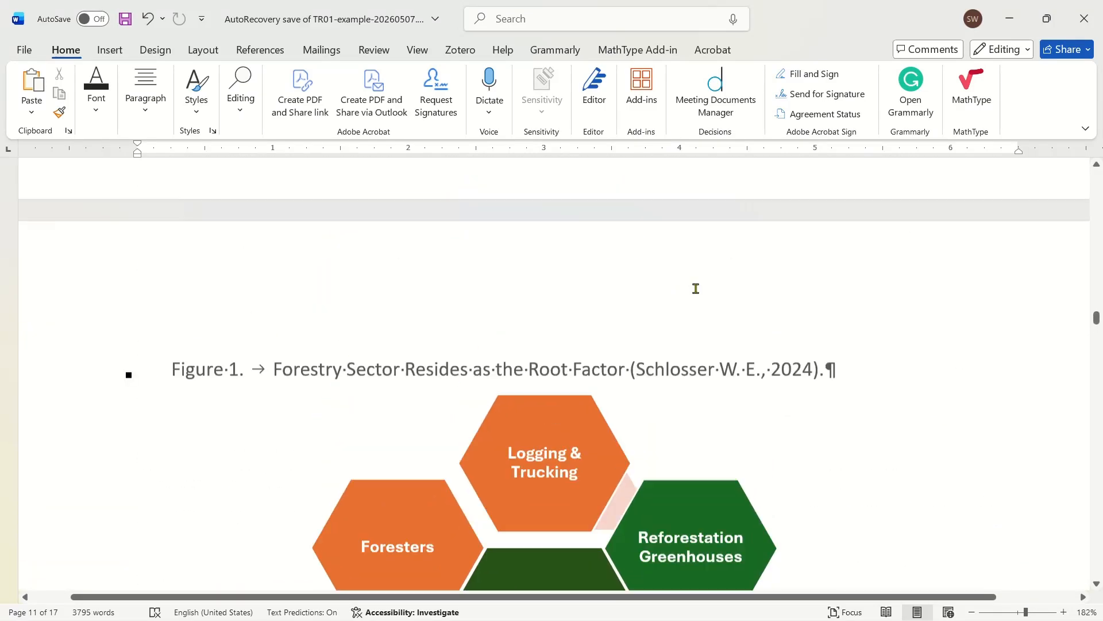
pyautogui.click(307, 382)
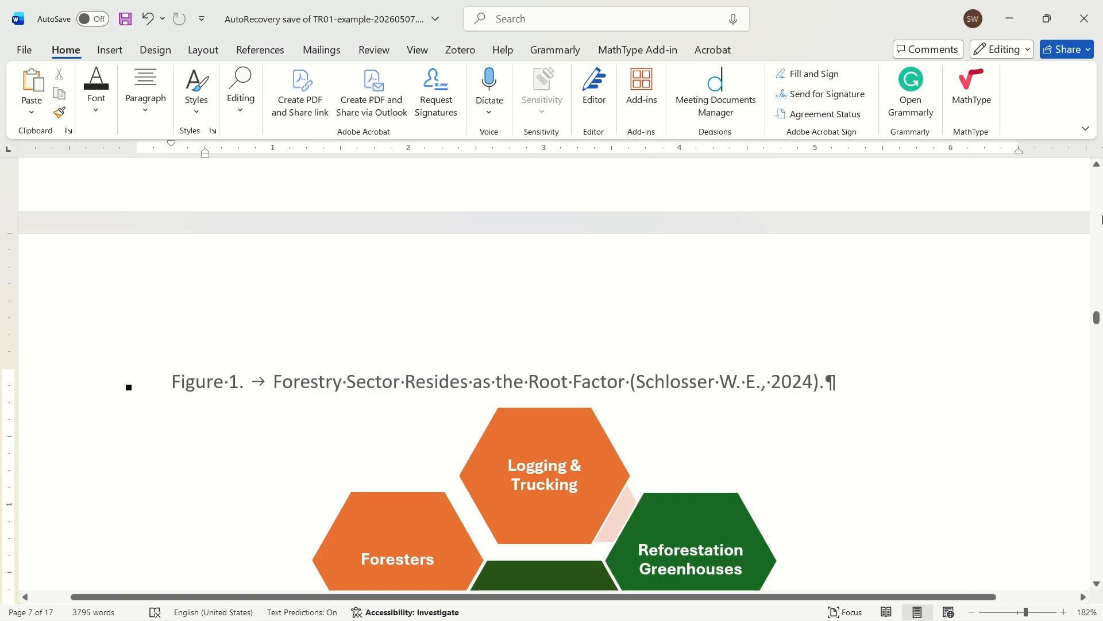
# - Update the entire List of Figures field in the front matter, refreshing the figure titles as well as the page numbers
pyautogui.click(1097, 226)
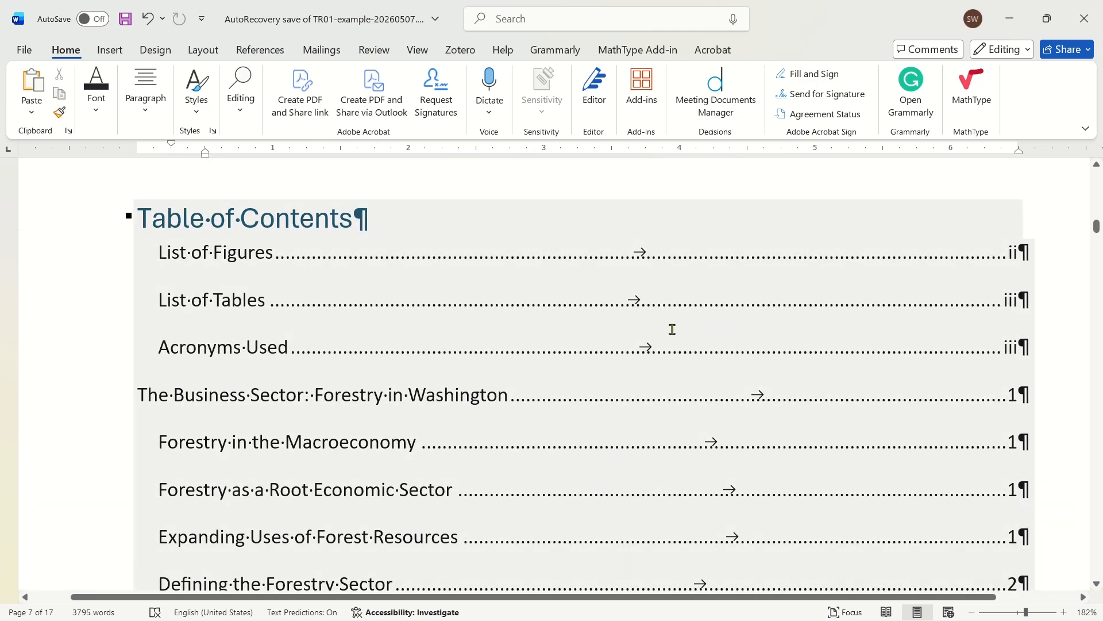
pyautogui.scroll(-12, 670, 328)
pyautogui.scroll(-5, 584, 402)
pyautogui.scroll(3, 444, 276)
pyautogui.click(439, 295)
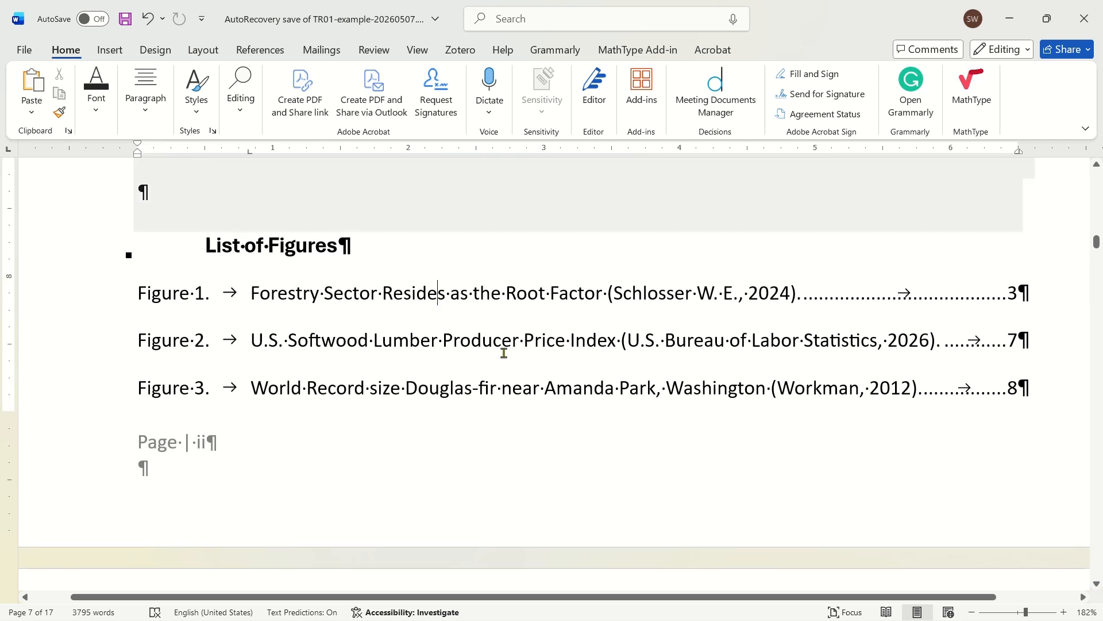
pyautogui.click(478, 341)
pyautogui.rightClick(478, 340)
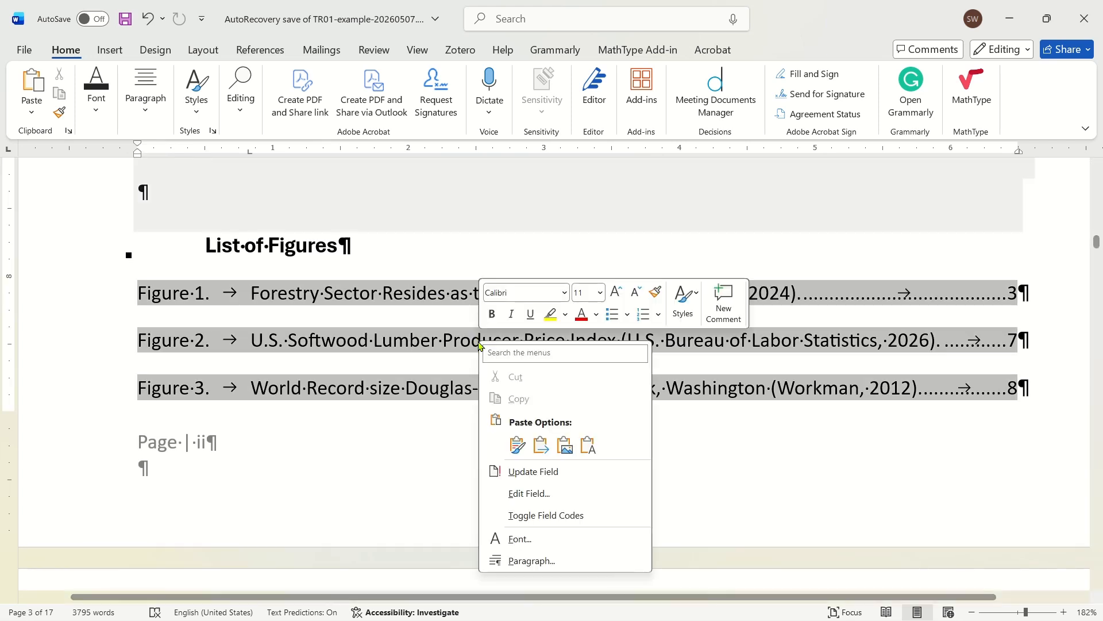
pyautogui.click(550, 472)
pyautogui.click(506, 316)
pyautogui.click(547, 343)
pyautogui.click(860, 409)
# - Review the List of Tables and follow its Table 1 entry to examine the Washington state tree species table
pyautogui.scroll(-5, 634, 418)
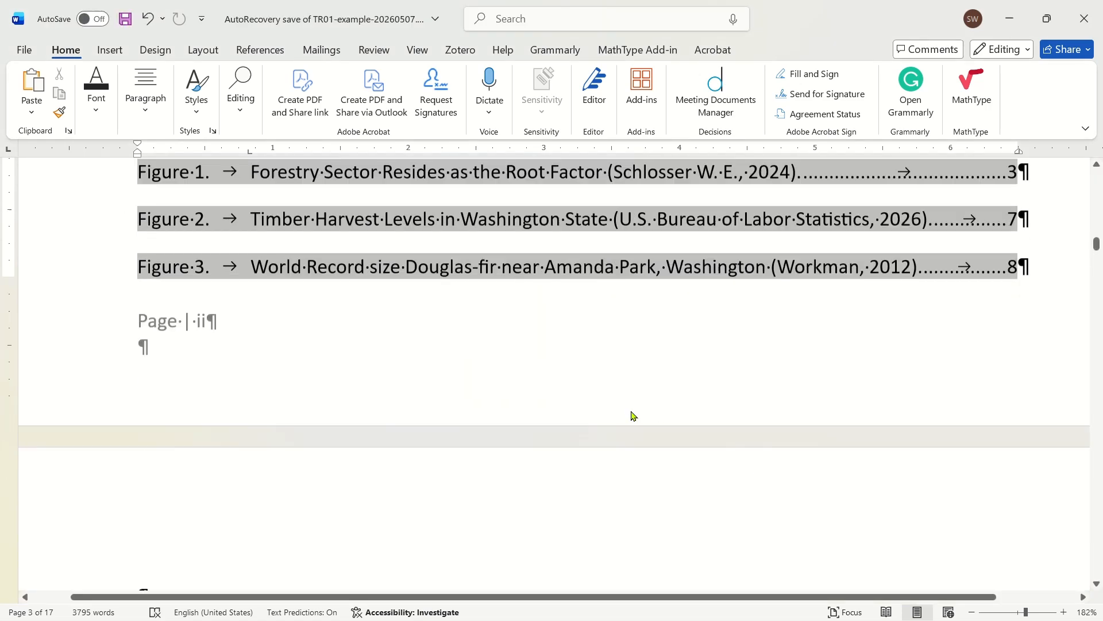
pyautogui.scroll(-4, 641, 328)
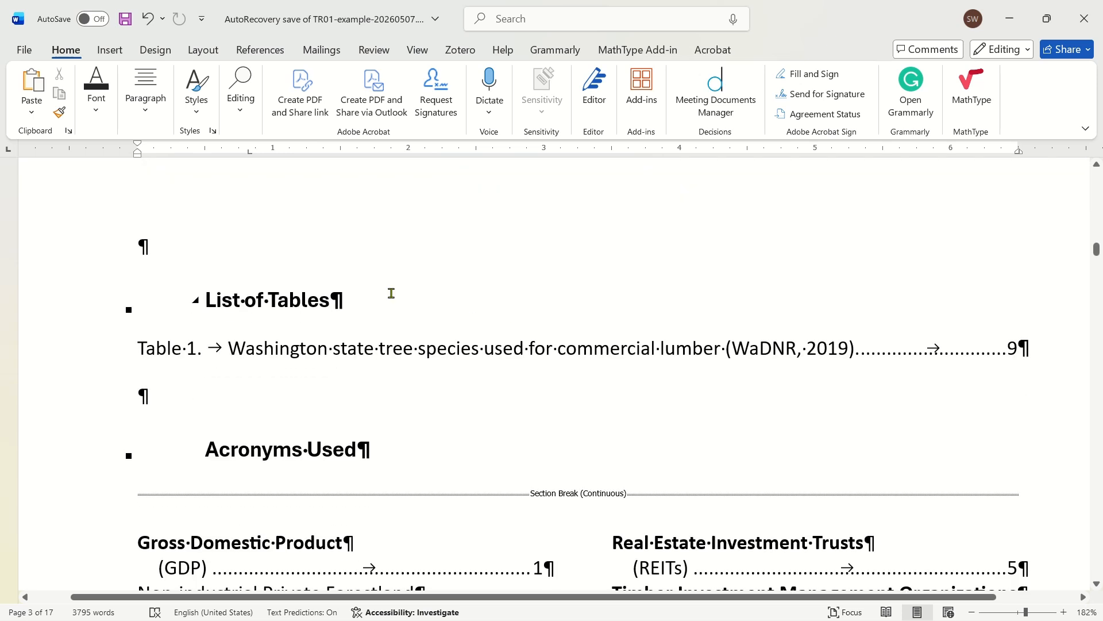
pyautogui.click(316, 306)
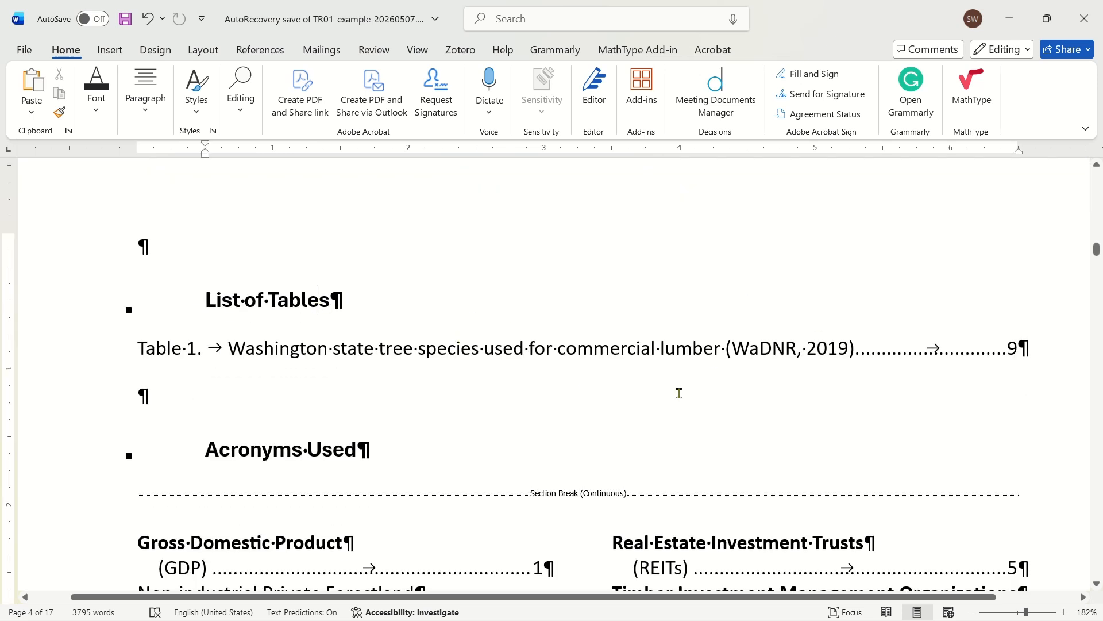
pyautogui.click(509, 355)
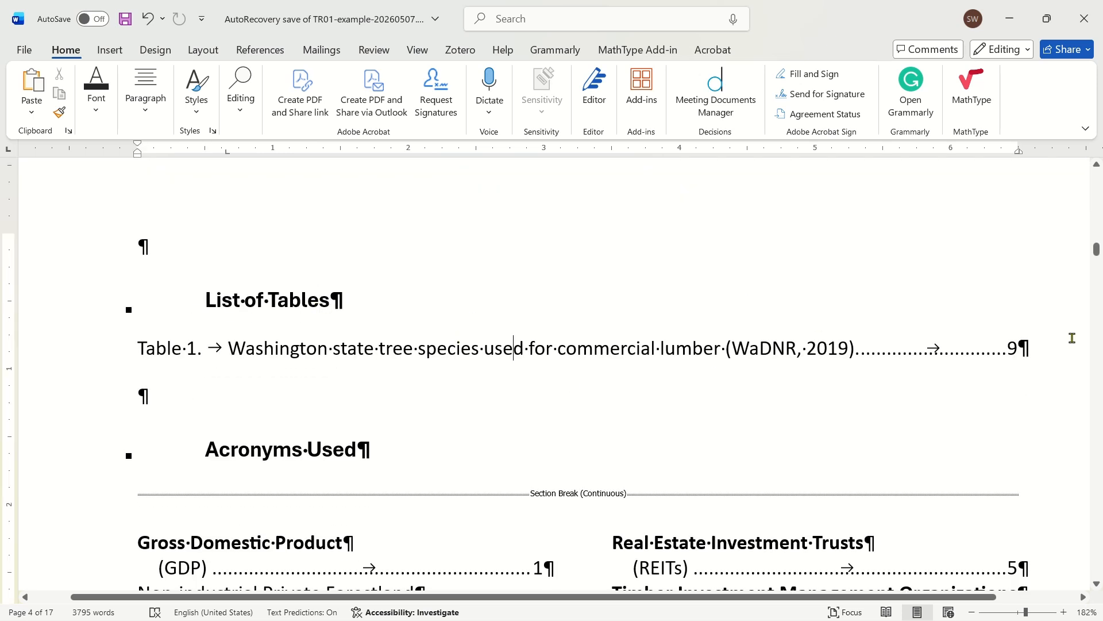
pyautogui.keyDown('ctrl'); pyautogui.click(1007, 348); pyautogui.keyUp('ctrl')
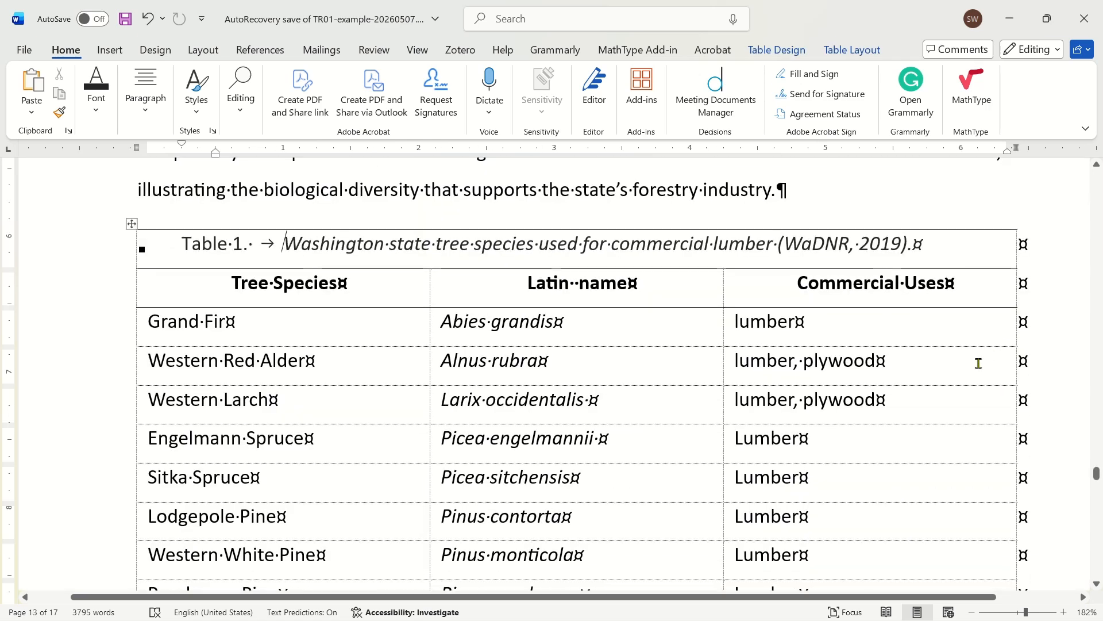
pyautogui.scroll(-1, 633, 372)
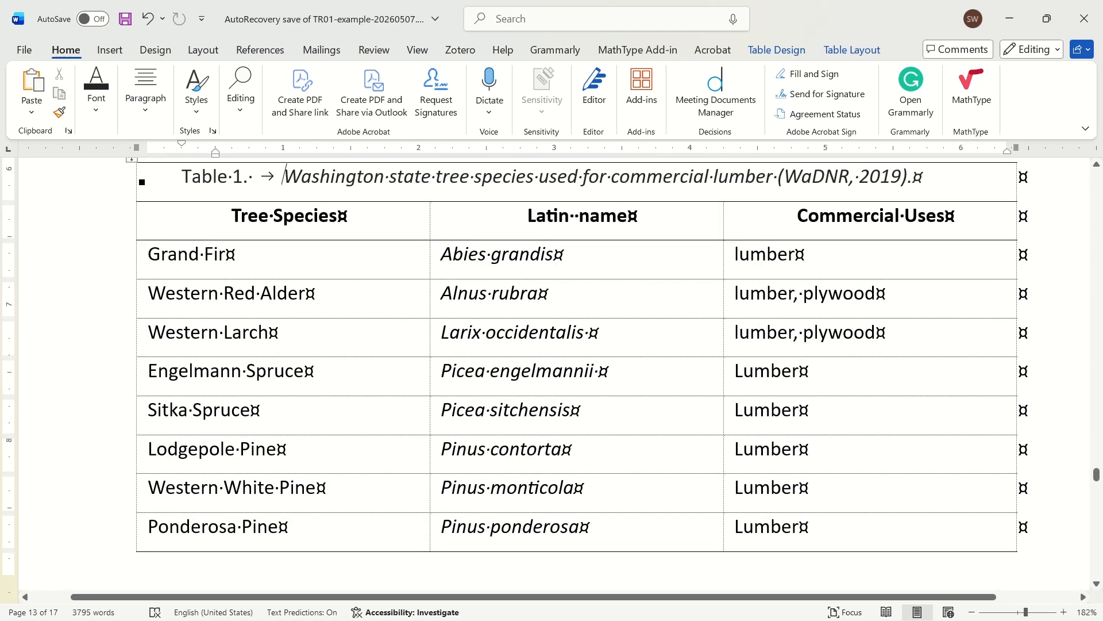